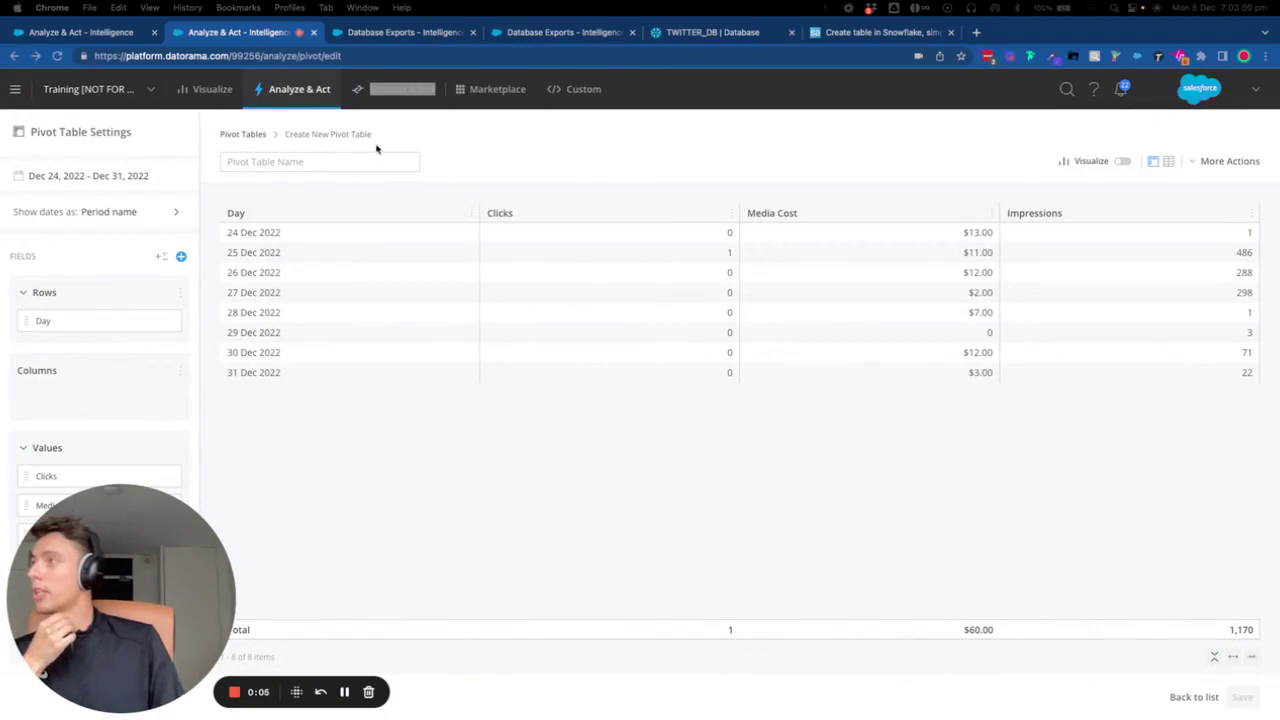
Step: Open the Database Exports list under Analyze & Act
{"action": "left_click", "coordinate": [320, 91]}
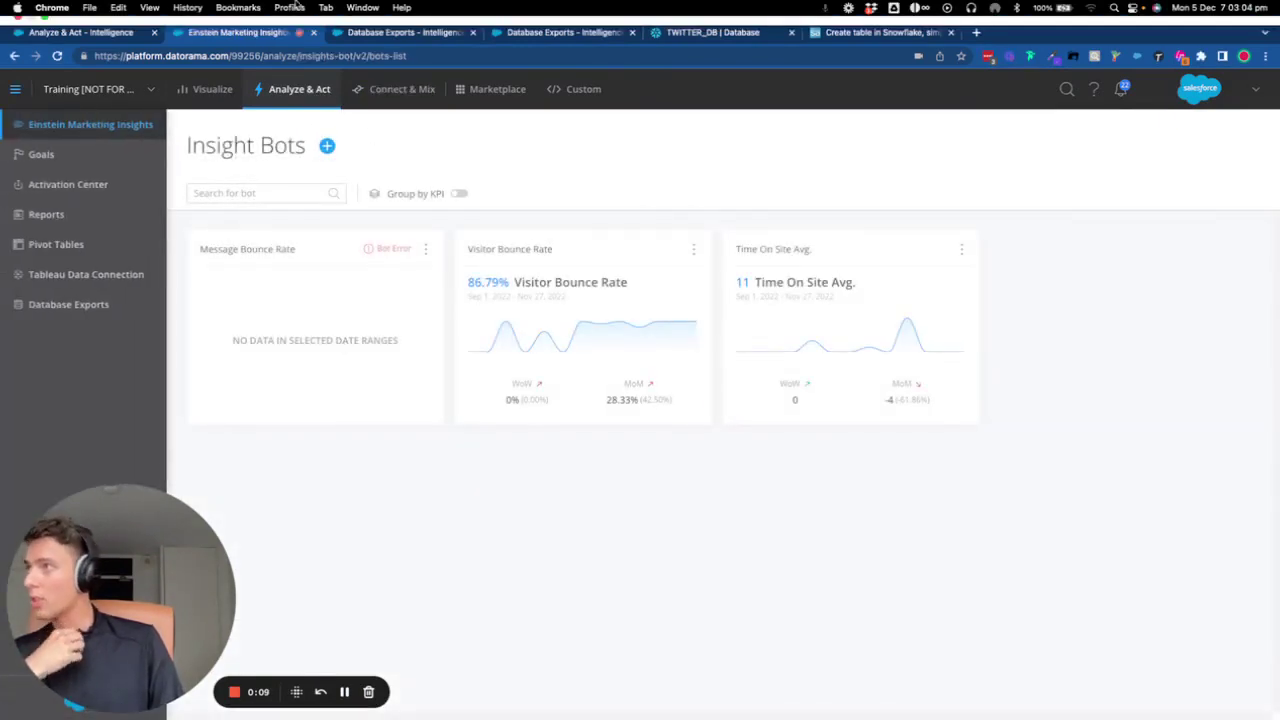
{"action": "left_click", "coordinate": [88, 302]}
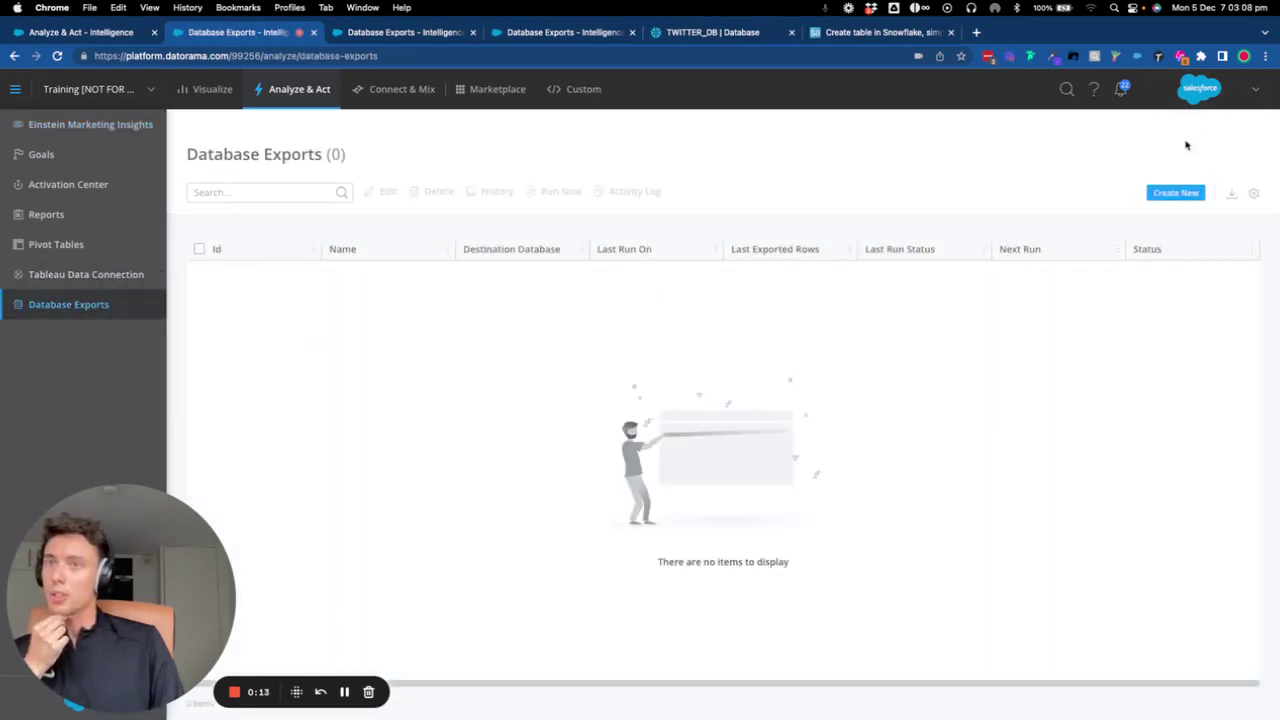
Step: Create a new database export and name it Twitter
{"action": "left_click", "coordinate": [1175, 192]}
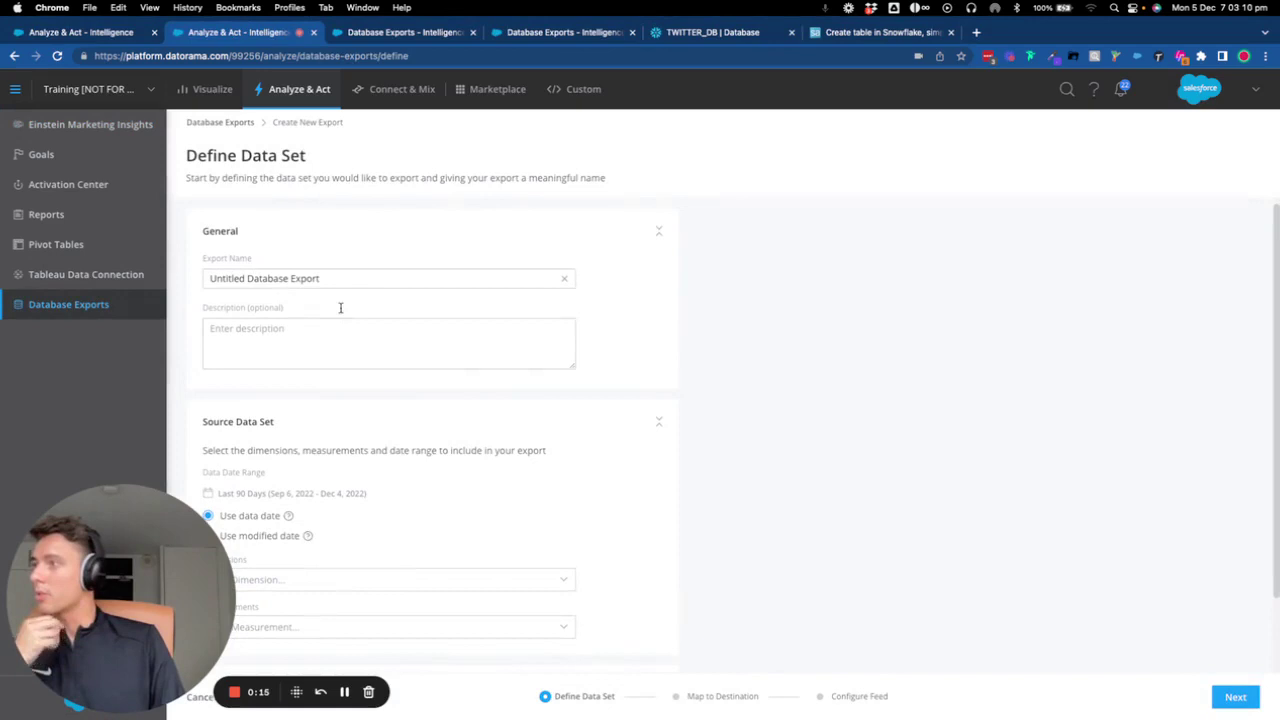
{"action": "left_click", "coordinate": [334, 278]}
{"action": "triple_click", "coordinate": [334, 278]}
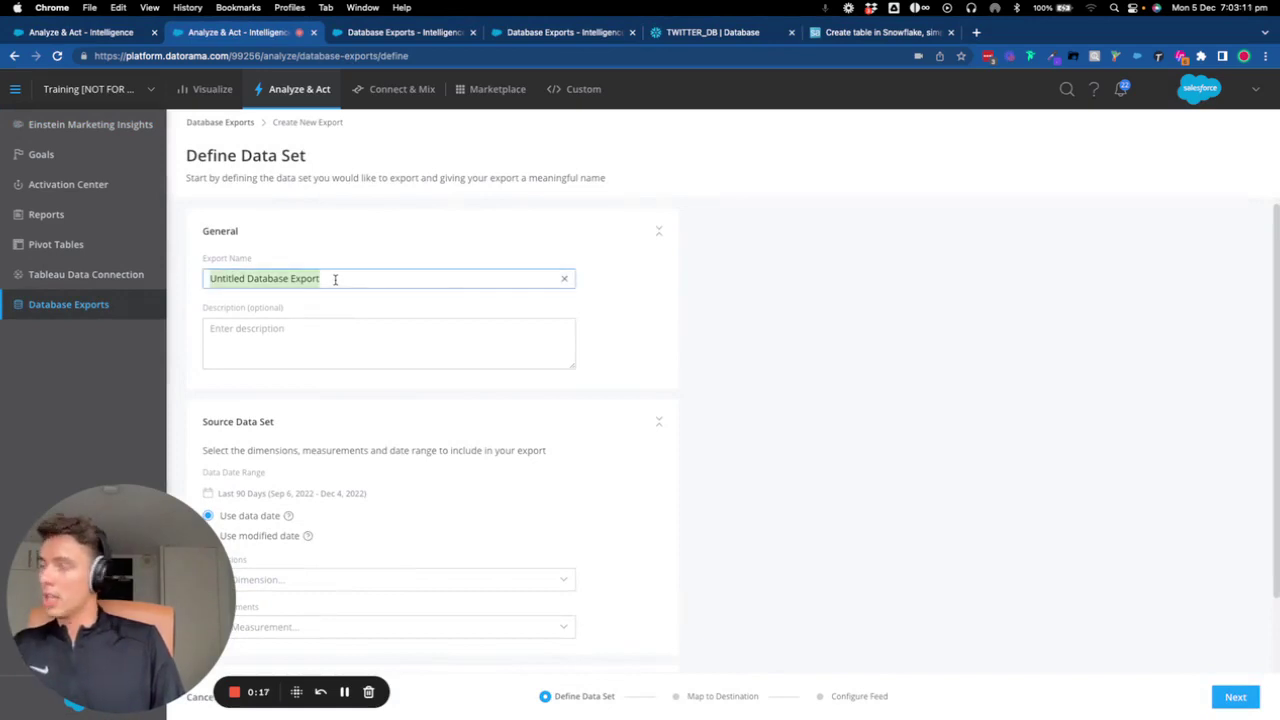
{"action": "left_click", "coordinate": [335, 32]}
{"action": "left_click", "coordinate": [400, 89]}
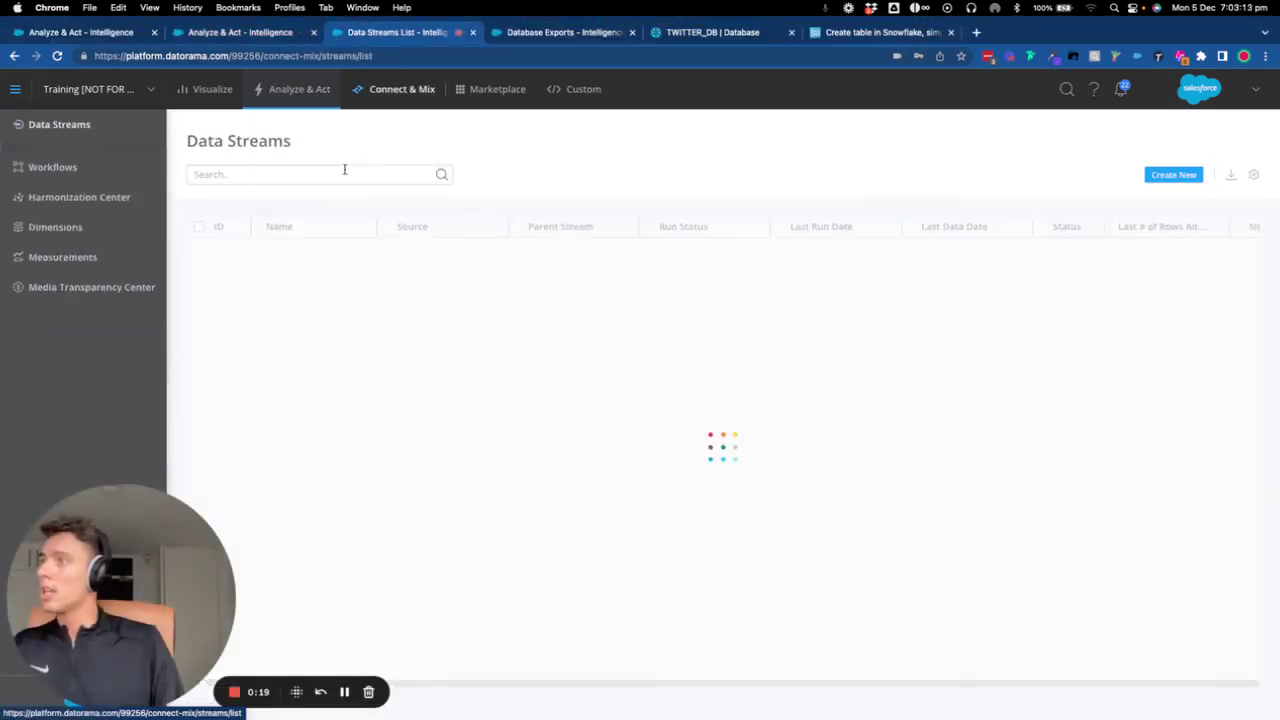
{"action": "double_click", "coordinate": [294, 292]}
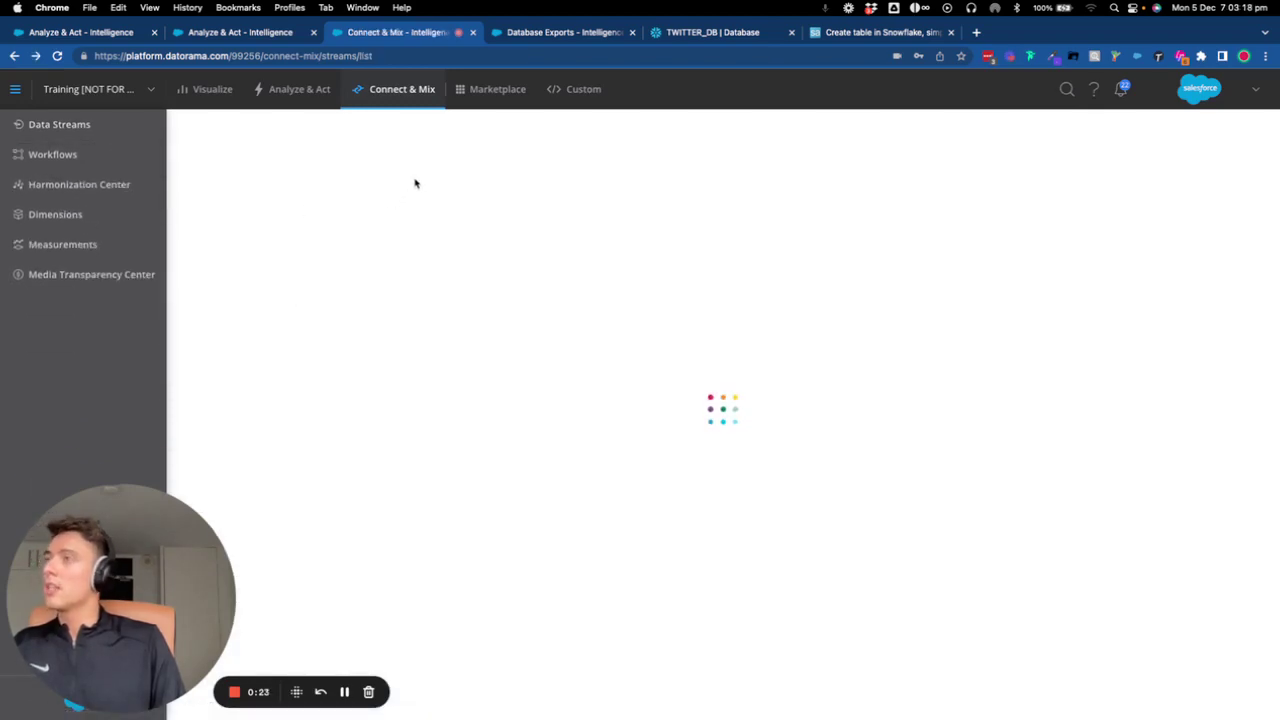
{"action": "left_click", "coordinate": [270, 36]}
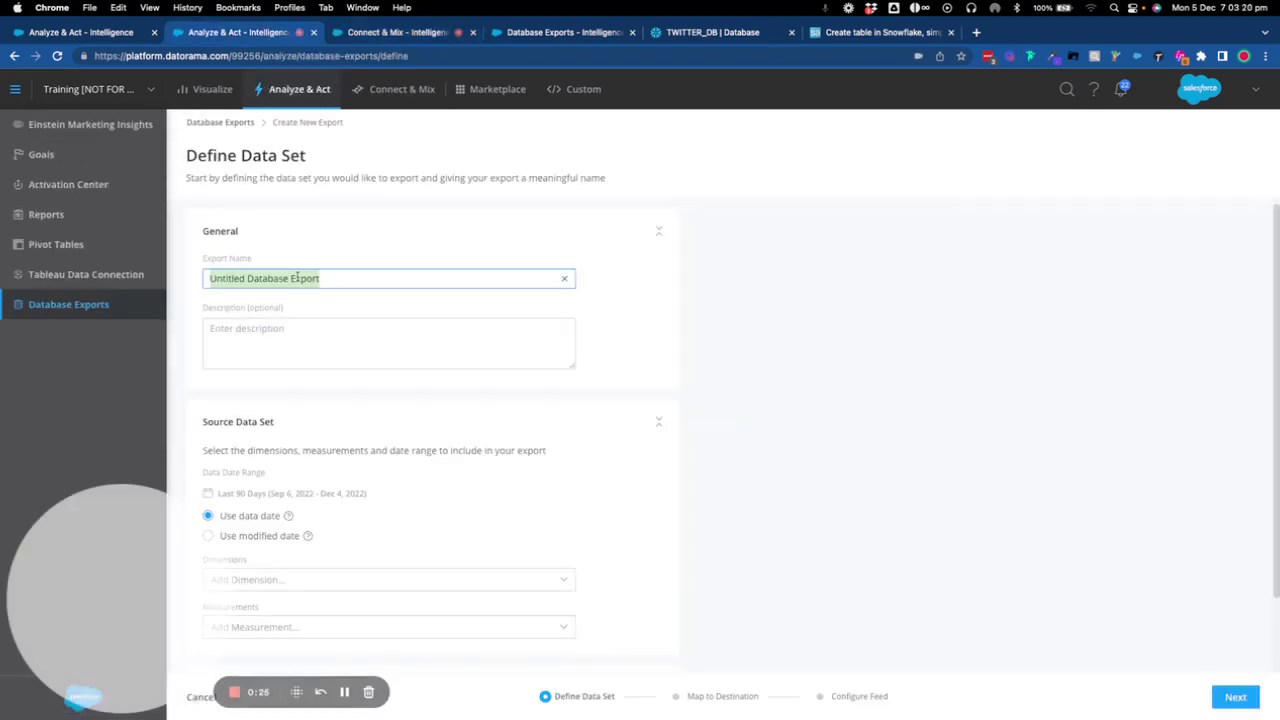
{"action": "type", "text": "Twitter"}
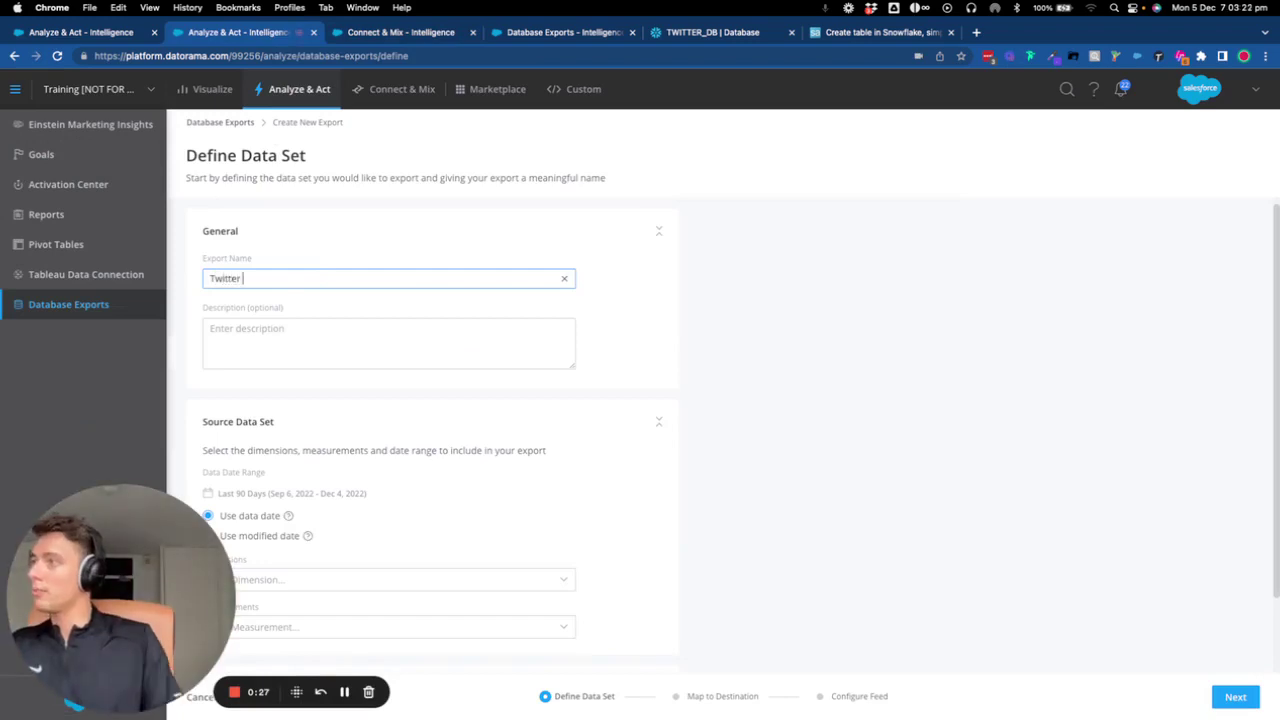
Step: Select the twitter ads data stream and view it as a pivot table
{"action": "left_click", "coordinate": [362, 36]}
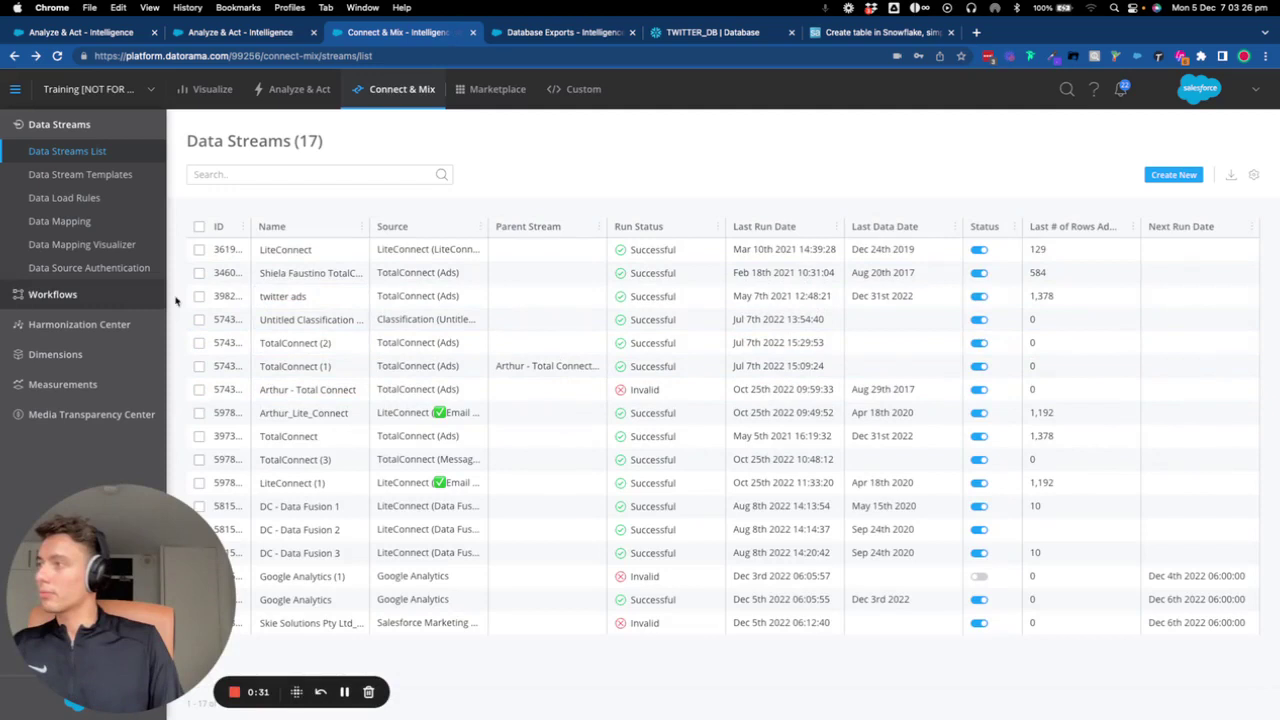
{"action": "left_click", "coordinate": [198, 297]}
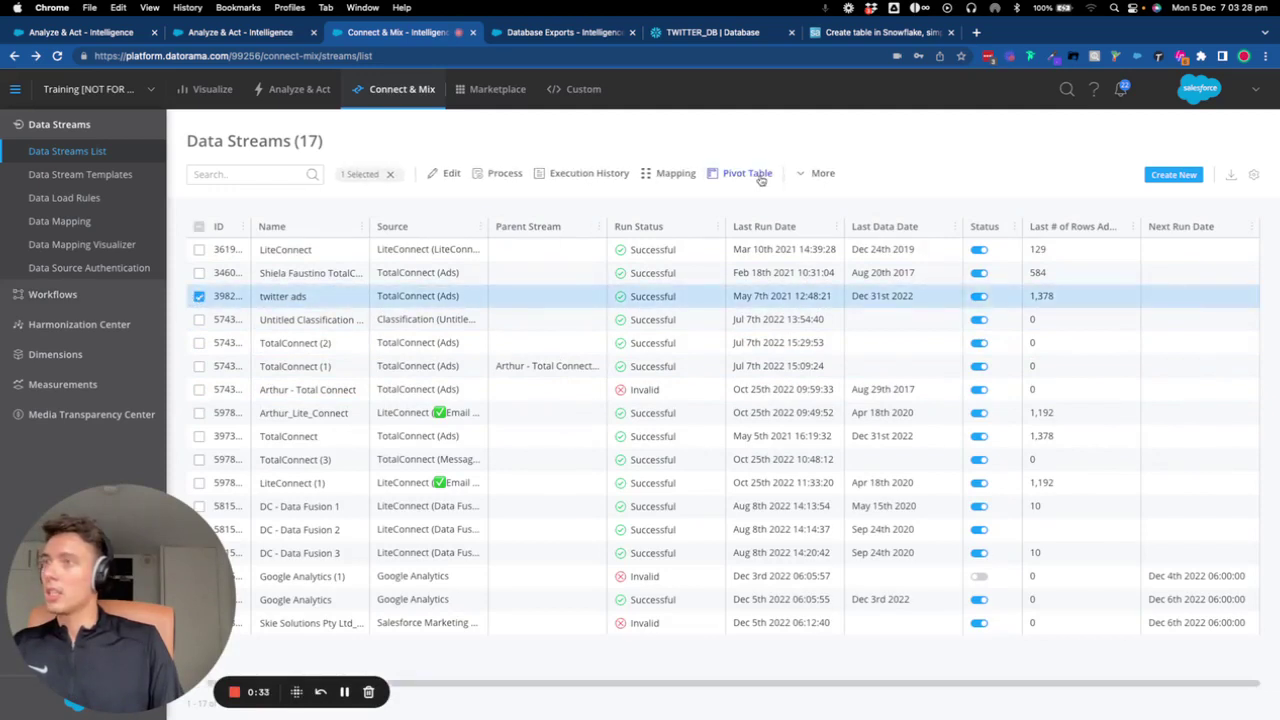
{"action": "left_click", "coordinate": [737, 175]}
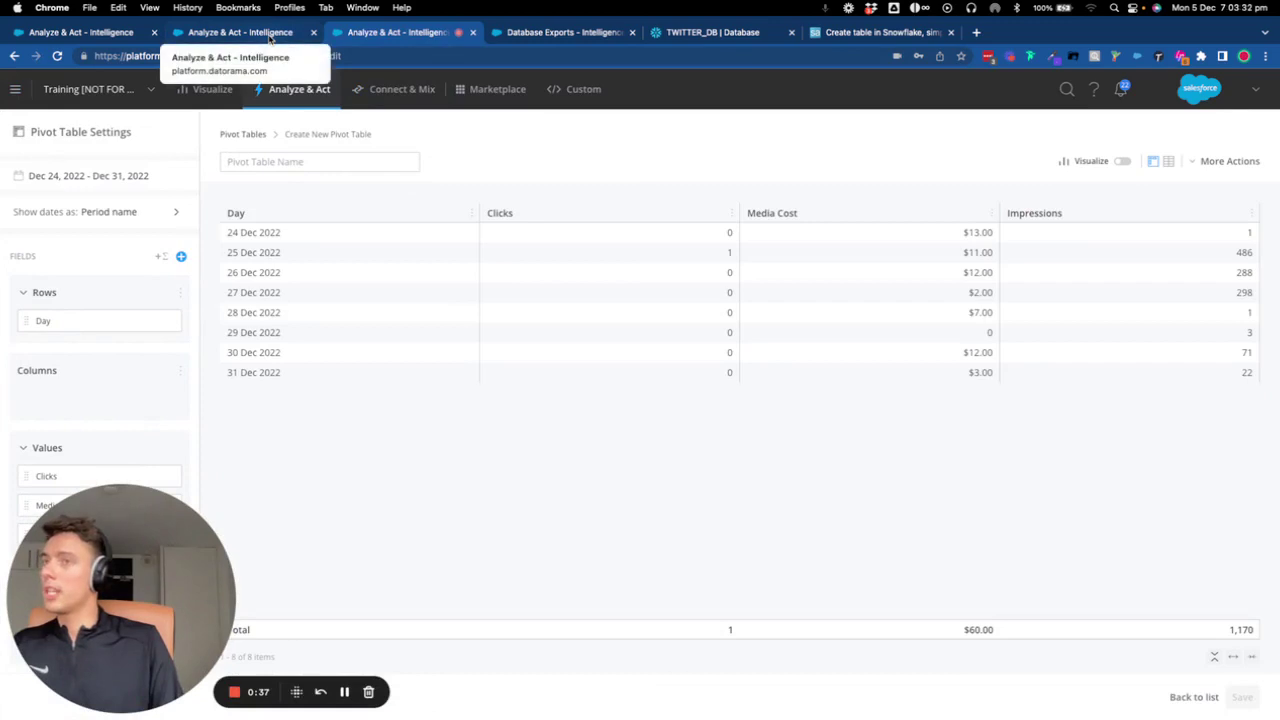
Step: Search the export's dimensions for 'day' and add Day
{"action": "left_click", "coordinate": [269, 36]}
{"action": "scroll", "coordinate": [245, 400], "scroll_direction": "down", "scroll_amount": 2}
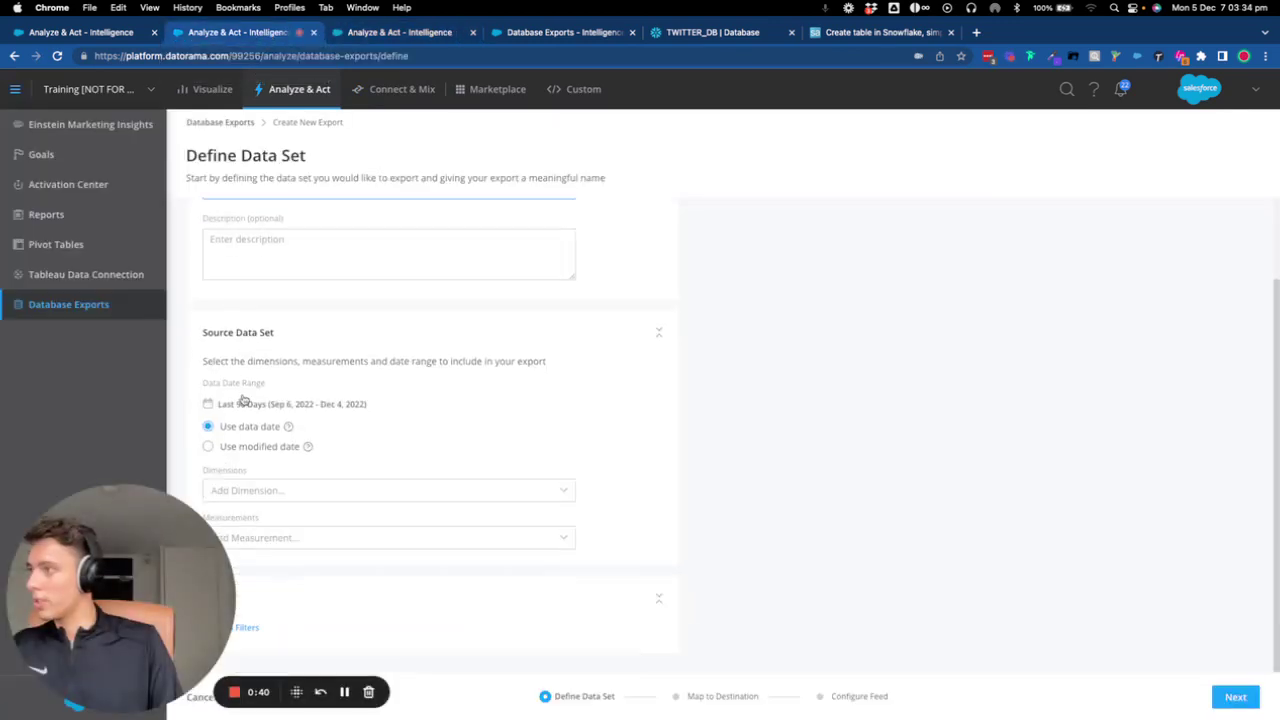
{"action": "left_click", "coordinate": [250, 490]}
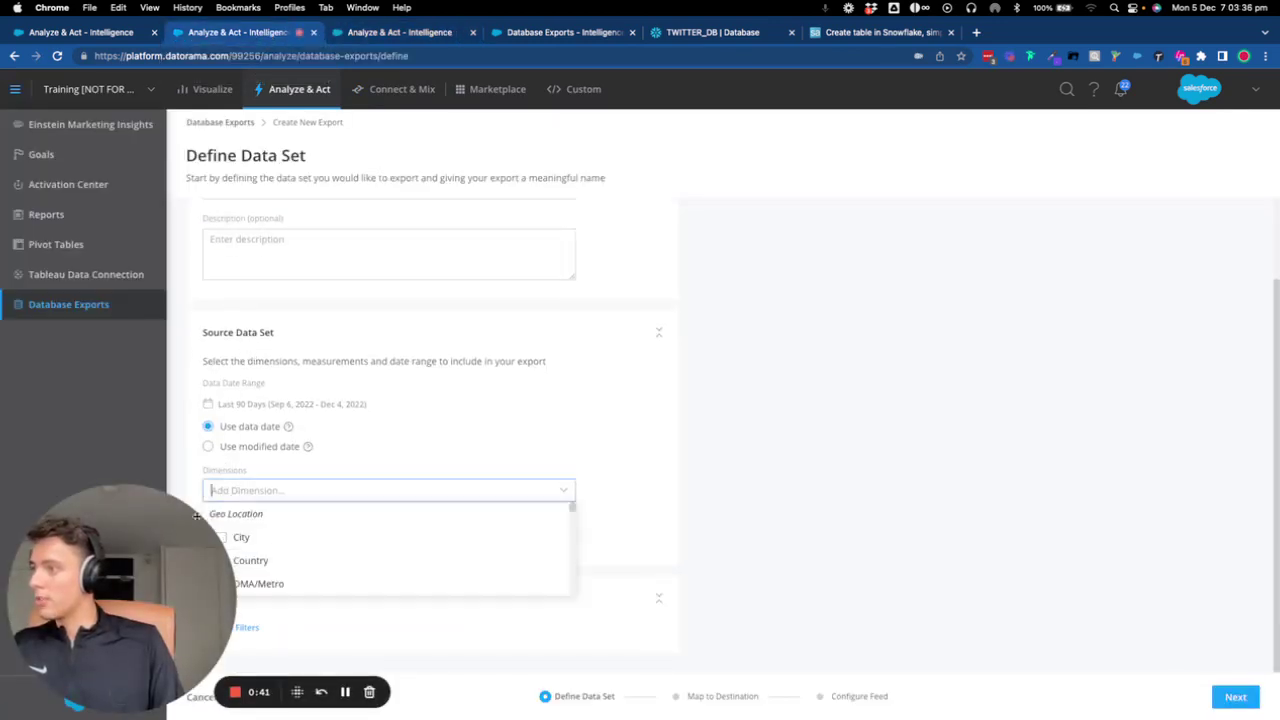
{"action": "left_click_drag", "start_coordinate": [169, 538], "coordinate": [1094, 401]}
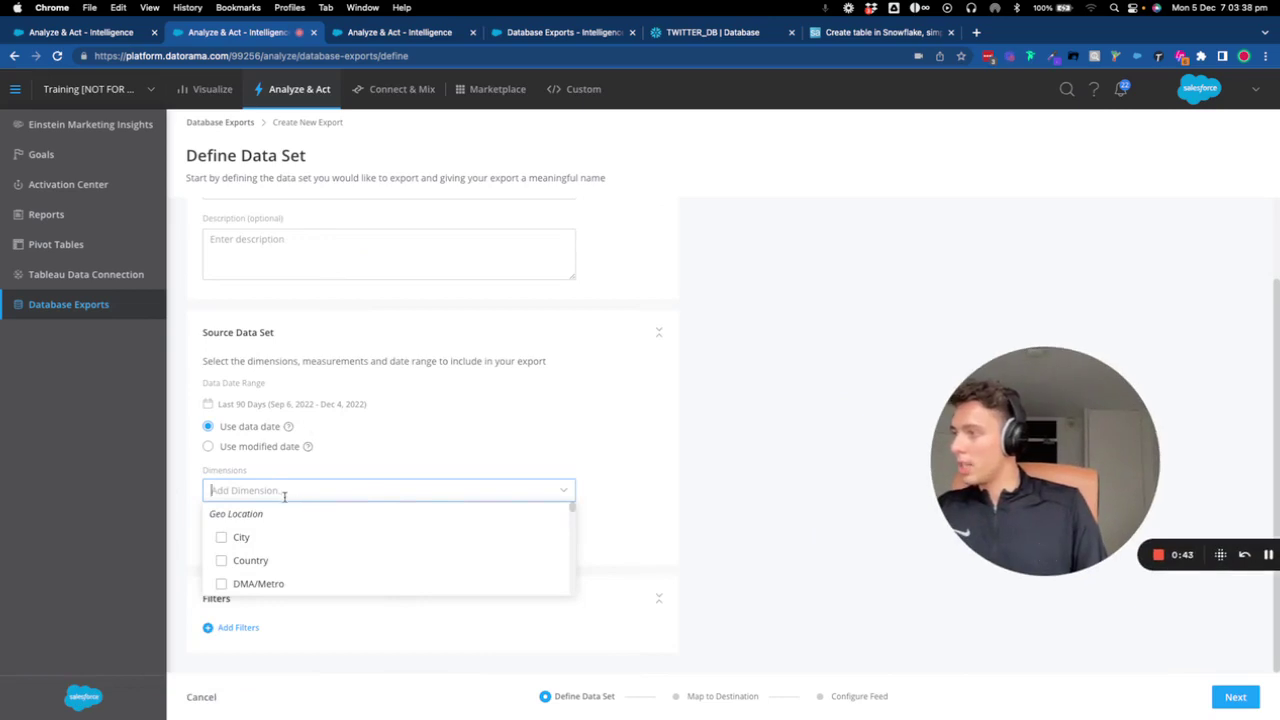
{"action": "type", "text": "day"}
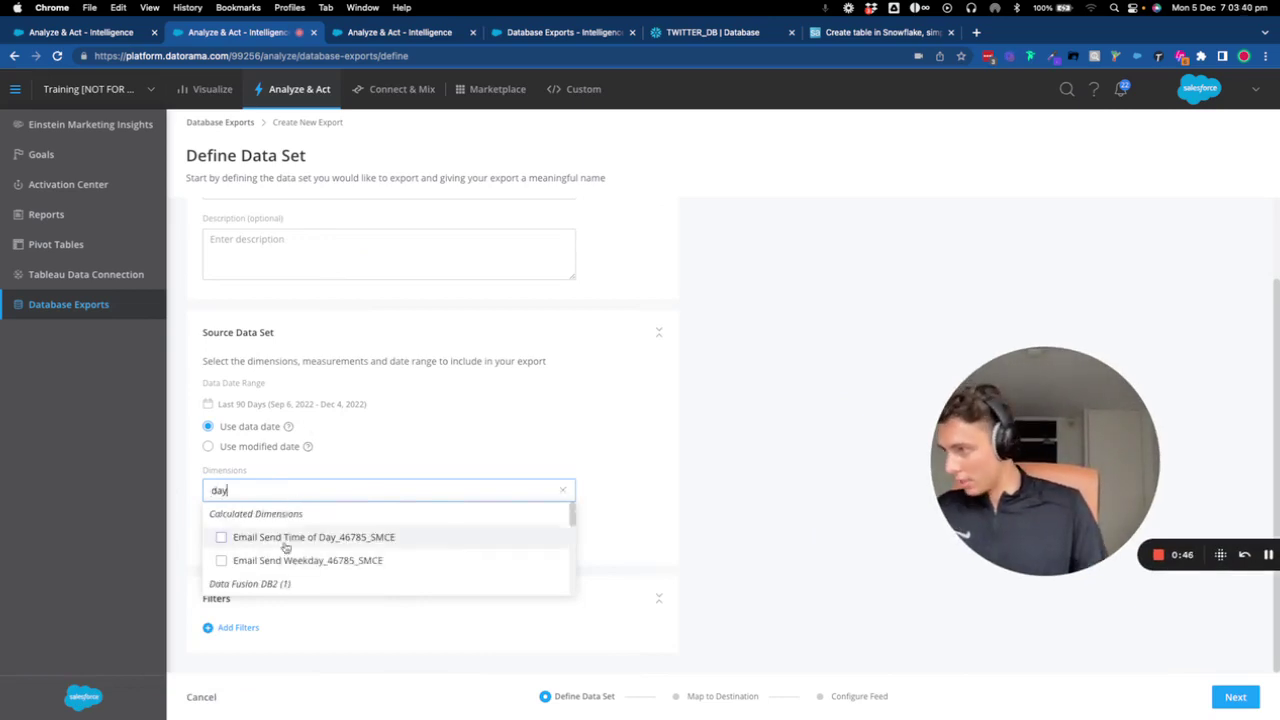
{"action": "scroll", "coordinate": [285, 547], "scroll_direction": "down", "scroll_amount": 2}
{"action": "scroll", "coordinate": [271, 574], "scroll_direction": "down", "scroll_amount": 2}
{"action": "scroll", "coordinate": [257, 563], "scroll_direction": "down", "scroll_amount": 2}
{"action": "scroll", "coordinate": [263, 568], "scroll_direction": "down", "scroll_amount": 2}
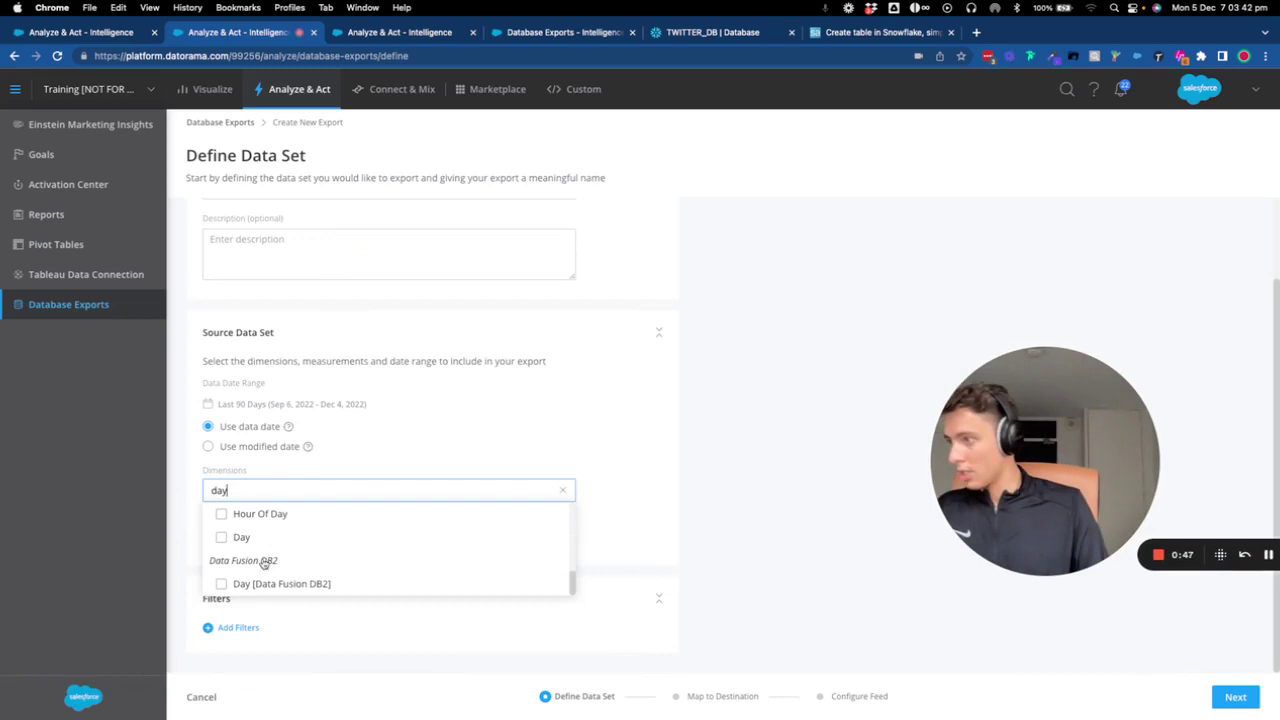
{"action": "left_click", "coordinate": [241, 537]}
Step: Search the measurements for 'media' and add Media Cost
{"action": "left_click", "coordinate": [190, 534]}
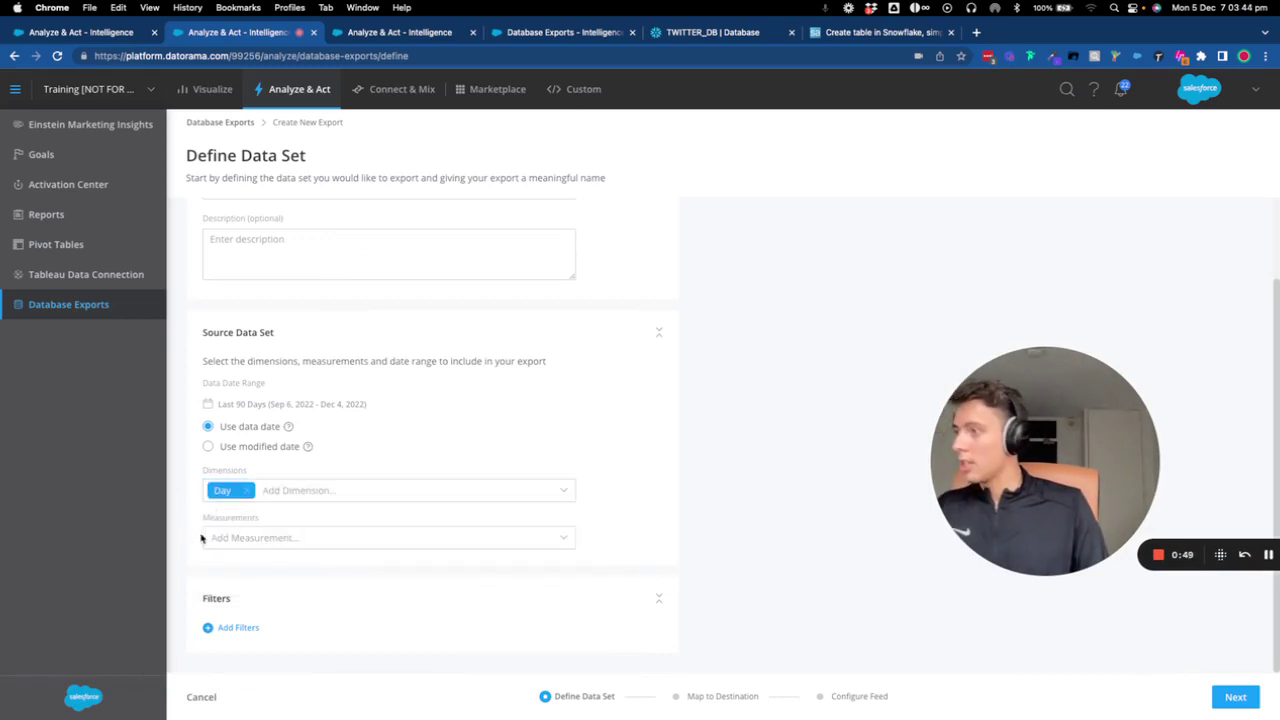
{"action": "type", "text": "media"}
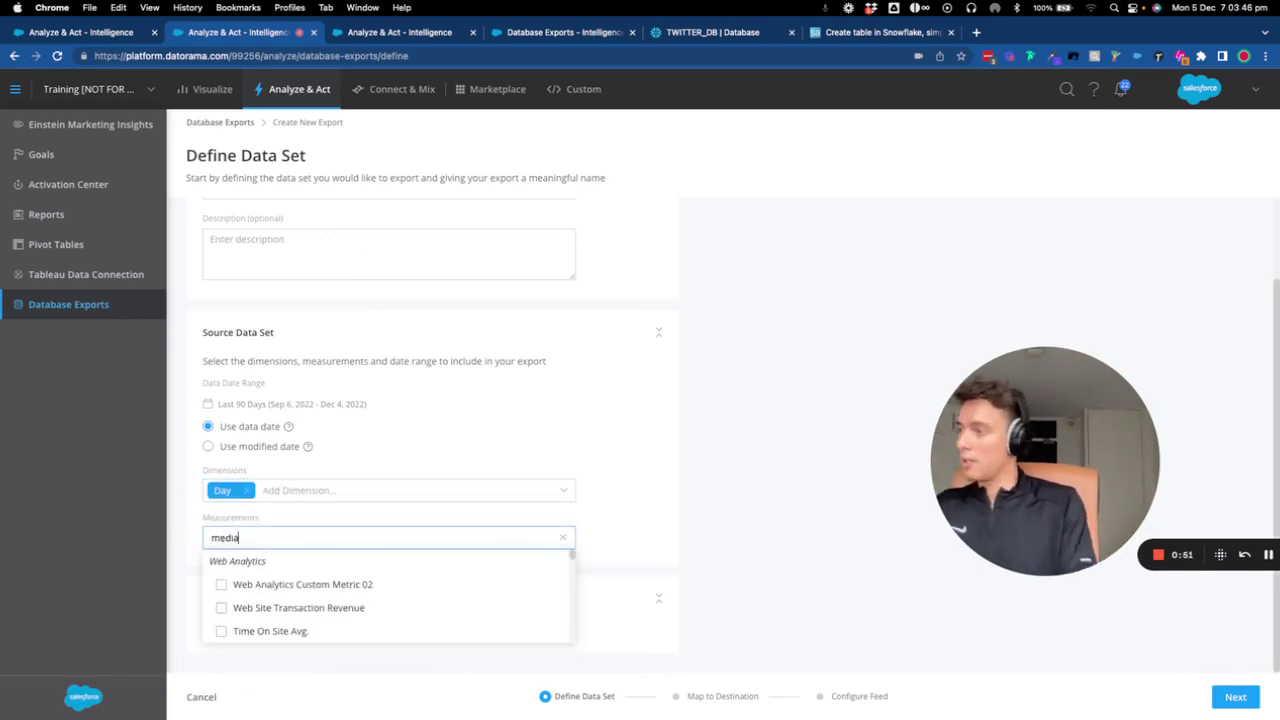
{"action": "left_click", "coordinate": [240, 584]}
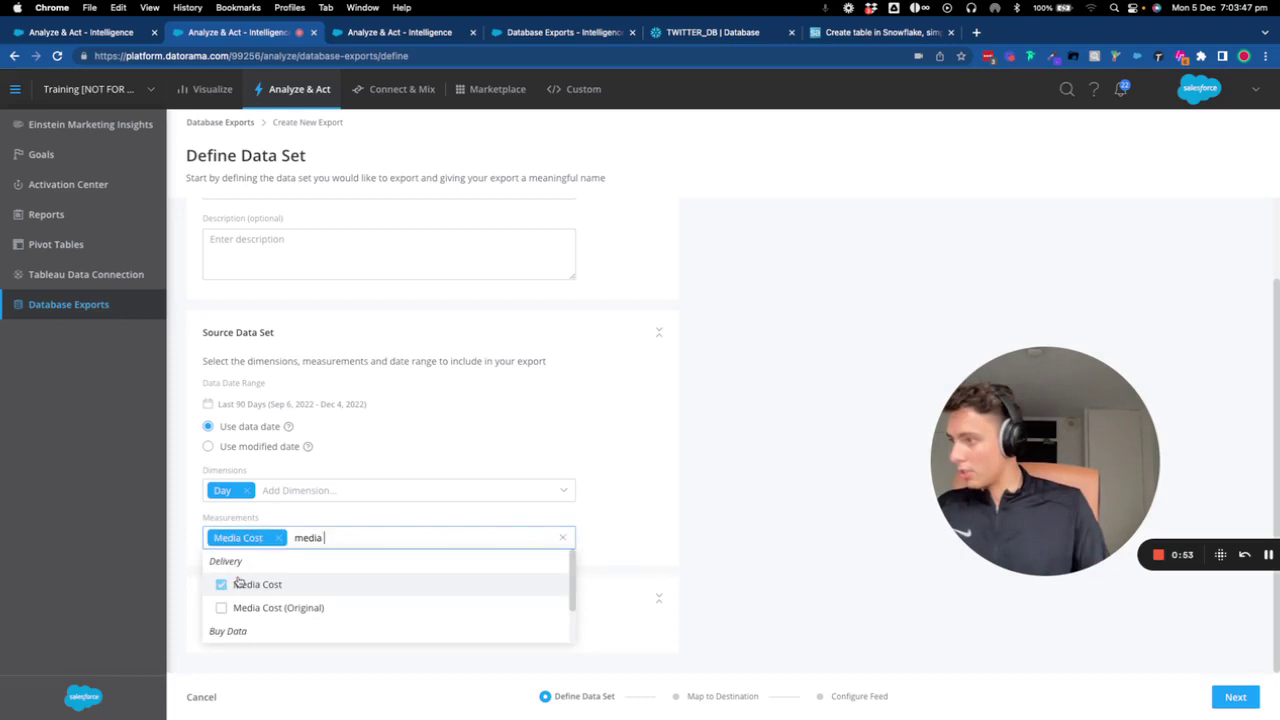
{"action": "left_click", "coordinate": [186, 553]}
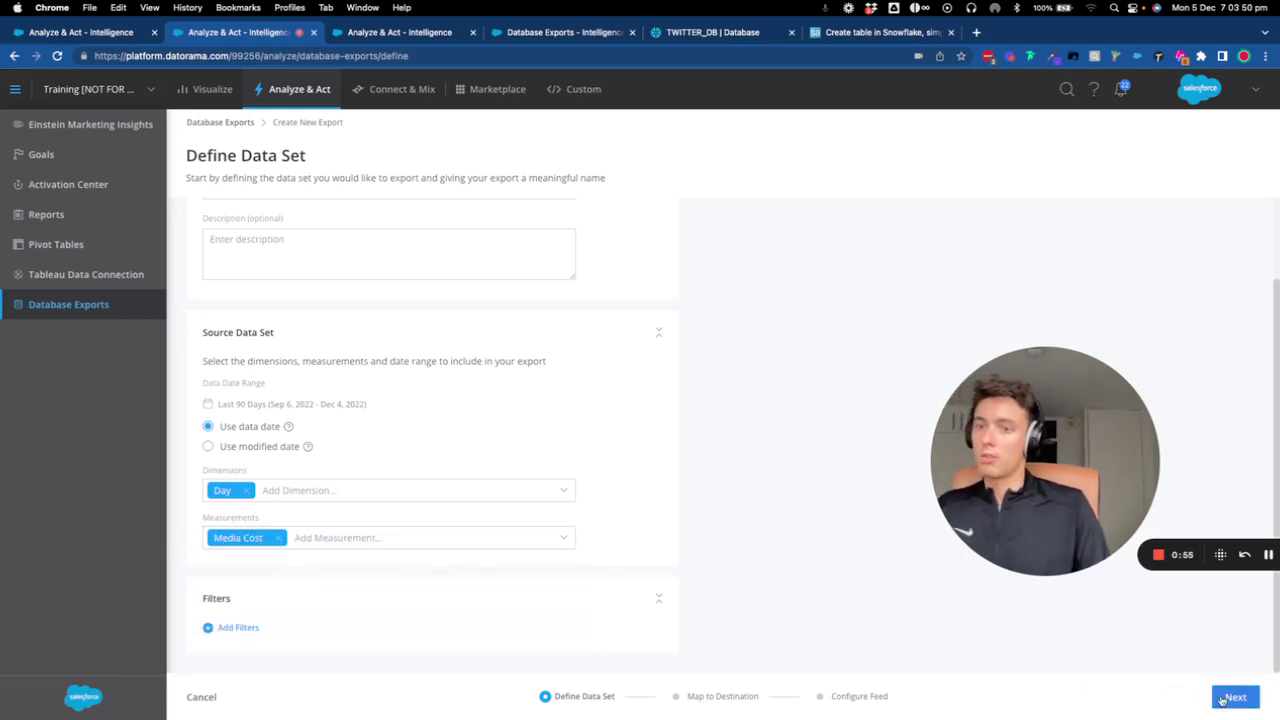
Step: Continue to the export destination and start new Snowflake credentials
{"action": "left_click", "coordinate": [1234, 696]}
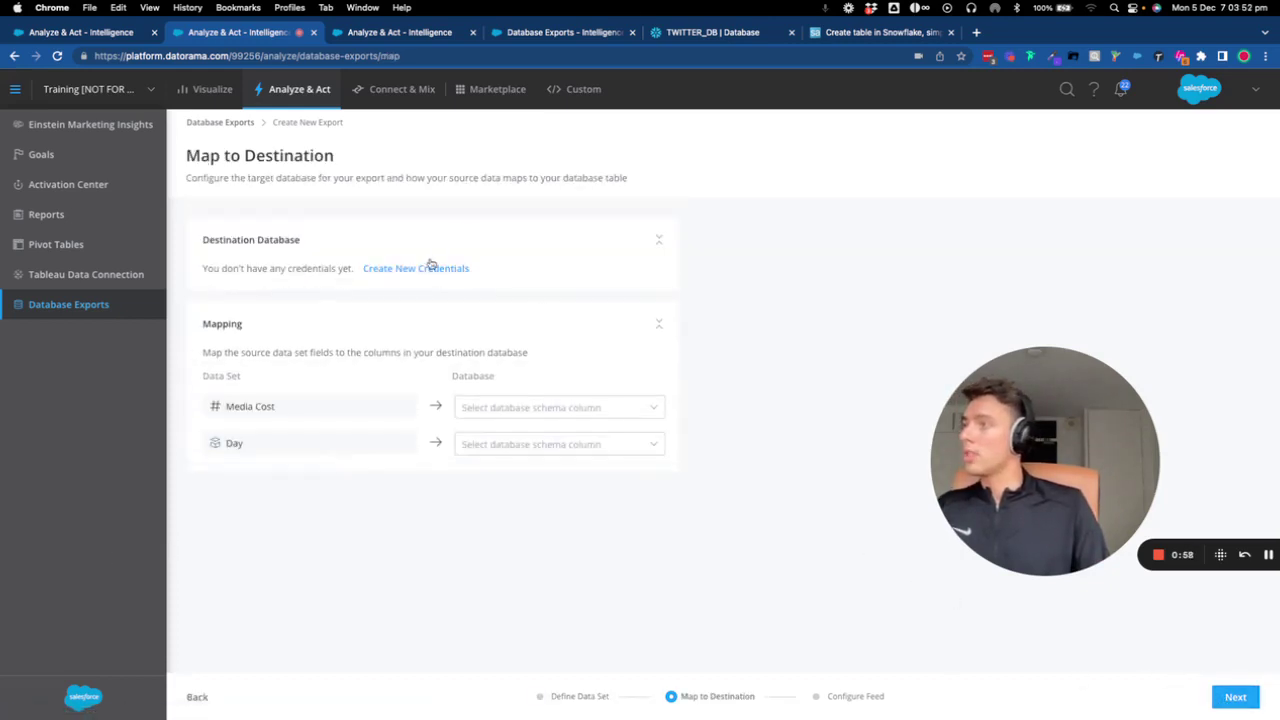
{"action": "left_click", "coordinate": [428, 265]}
{"action": "left_click", "coordinate": [420, 242]}
{"action": "left_click", "coordinate": [414, 265]}
{"action": "left_click", "coordinate": [290, 190]}
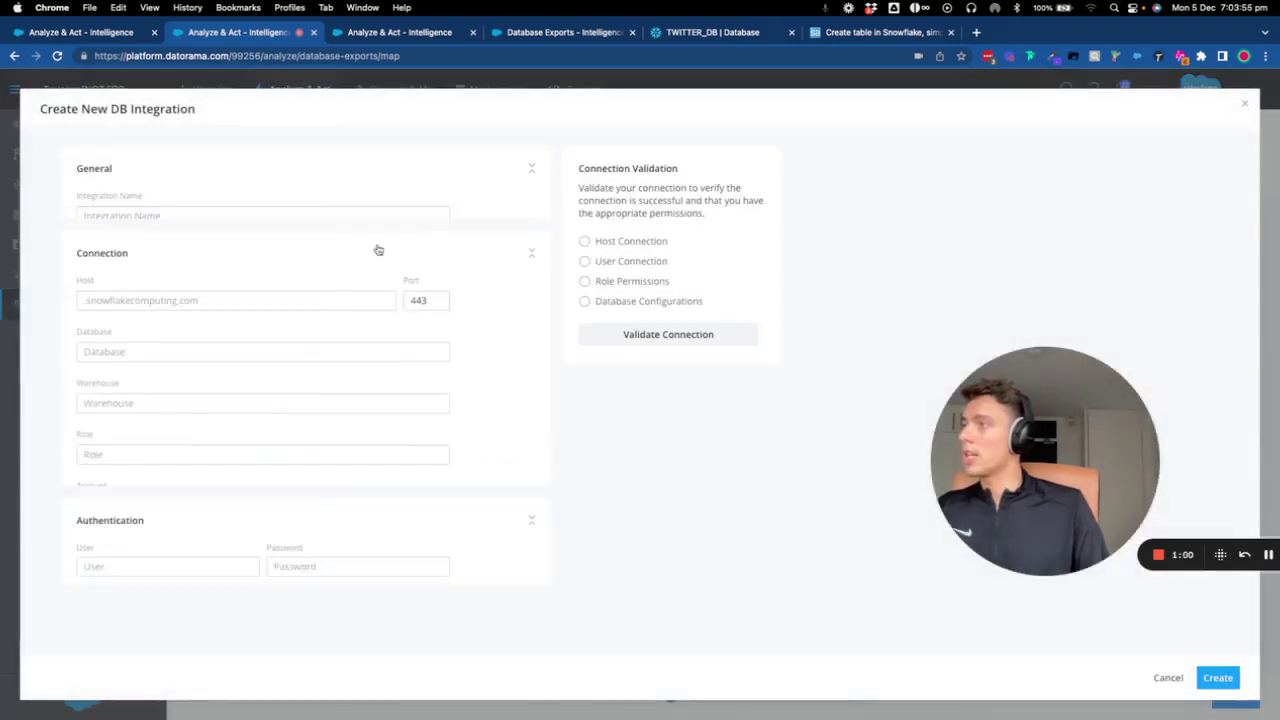
Step: Name the new Snowflake integration Twitter
{"action": "left_click", "coordinate": [244, 207]}
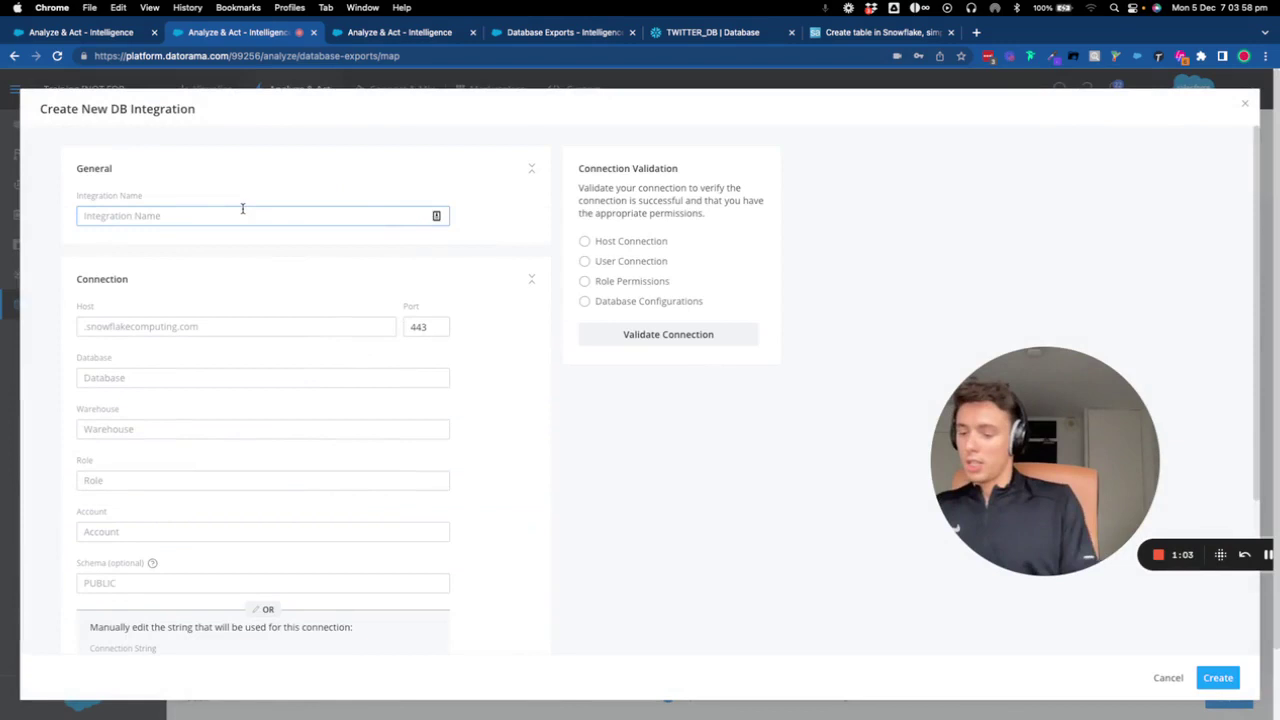
{"action": "type", "text": "Twitt"}
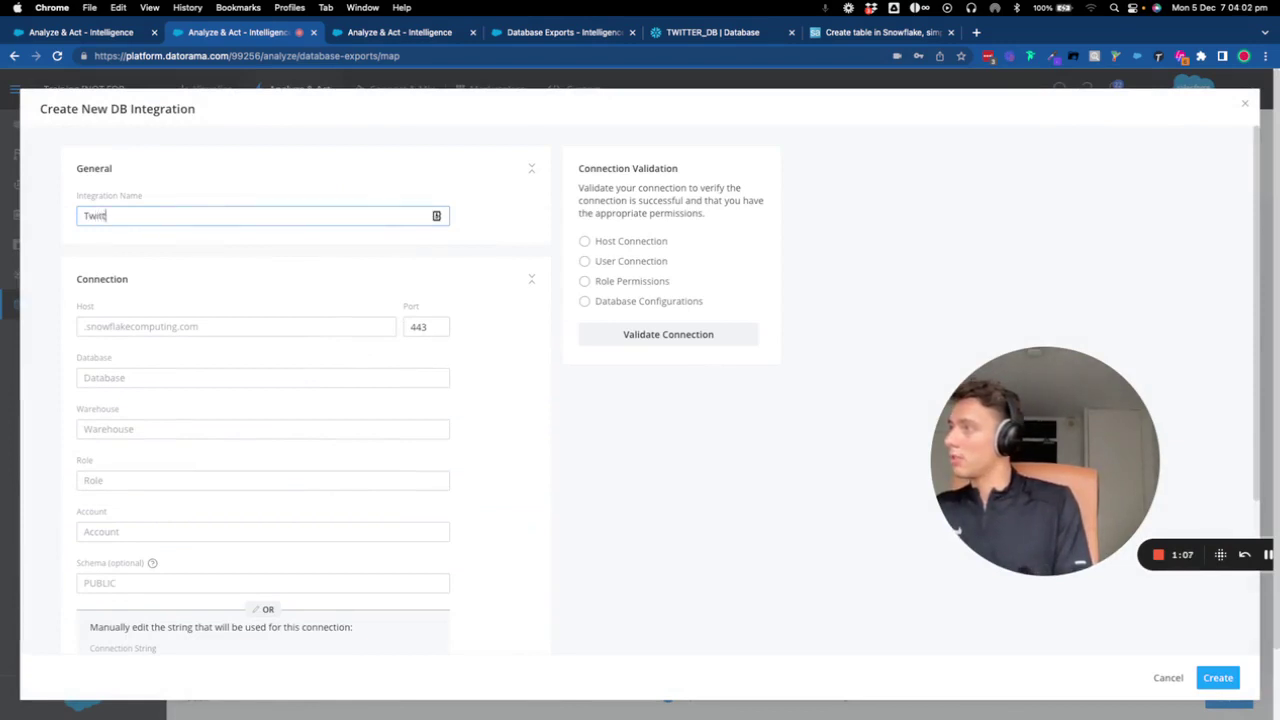
{"action": "type", "text": "er"}
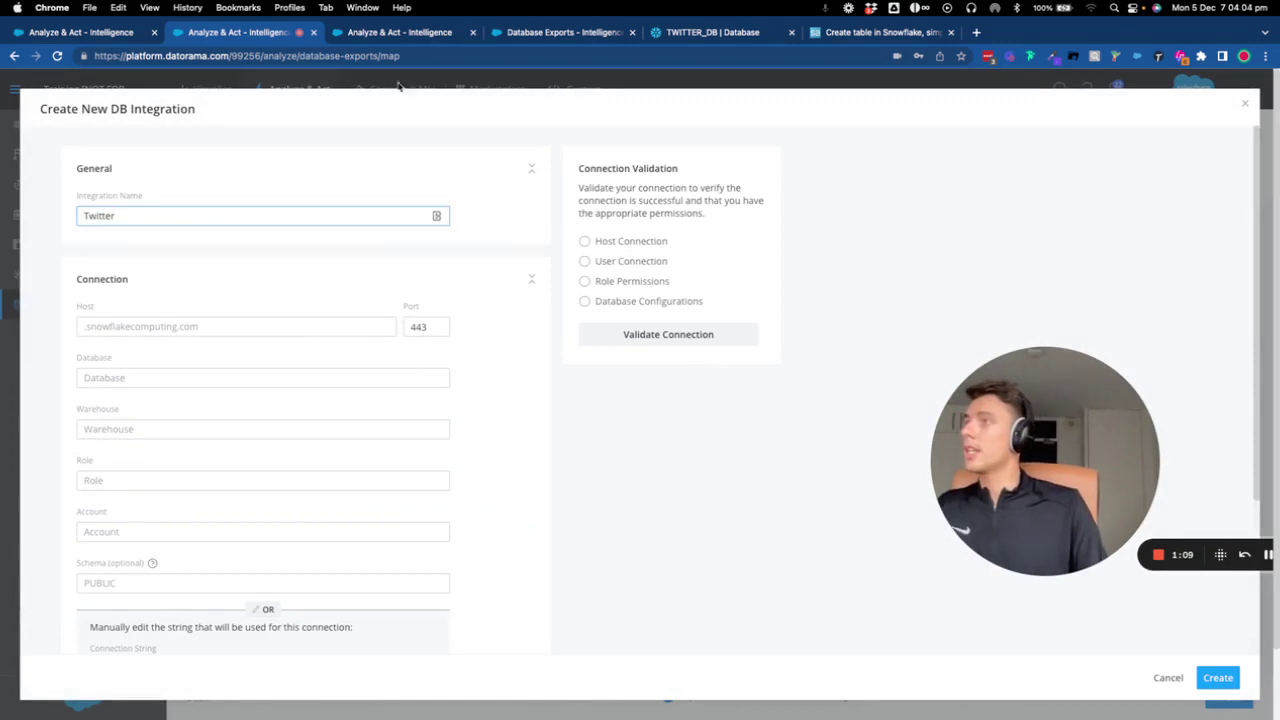
{"action": "left_click", "coordinate": [405, 33]}
{"action": "left_click", "coordinate": [568, 33]}
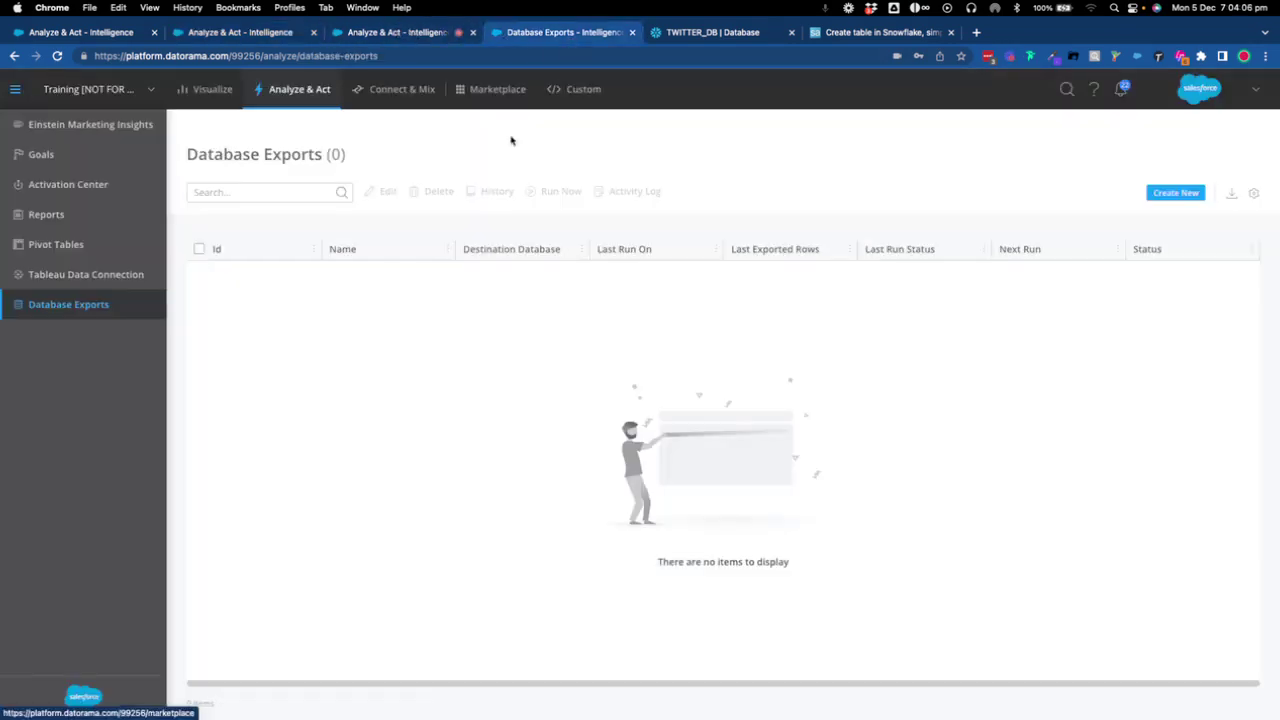
{"action": "left_click", "coordinate": [712, 32]}
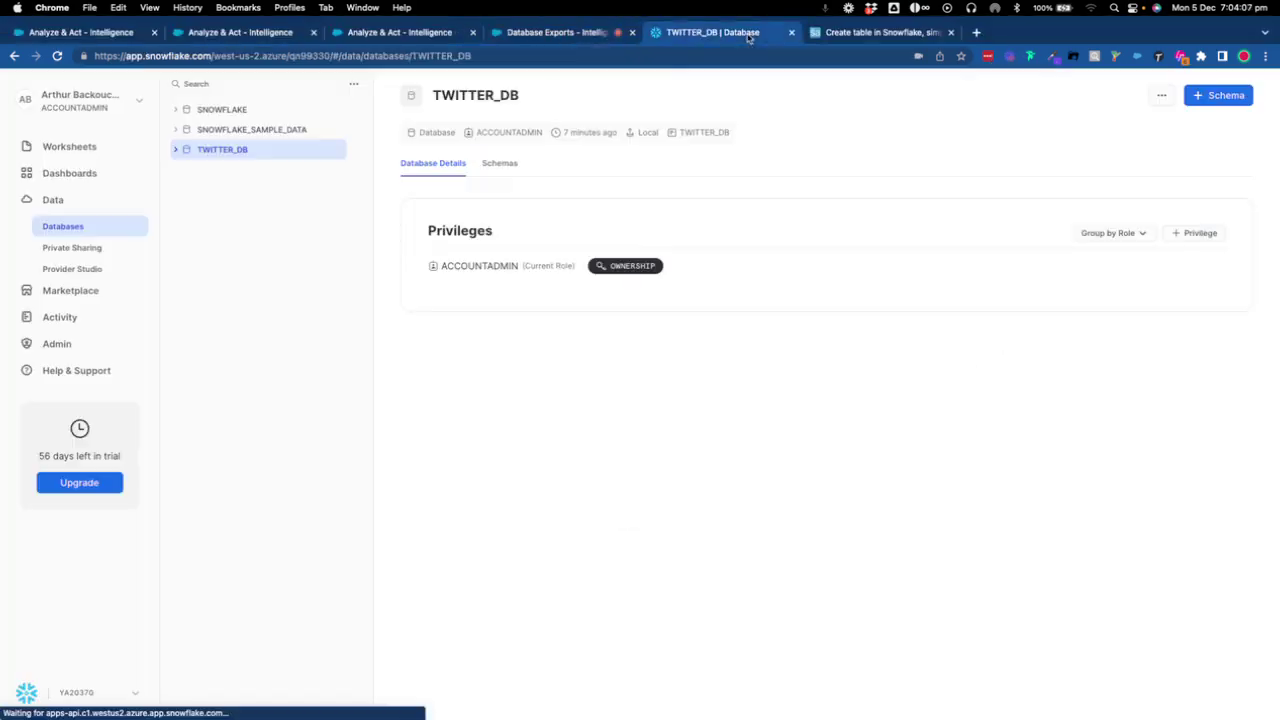
{"action": "left_click", "coordinate": [62, 224]}
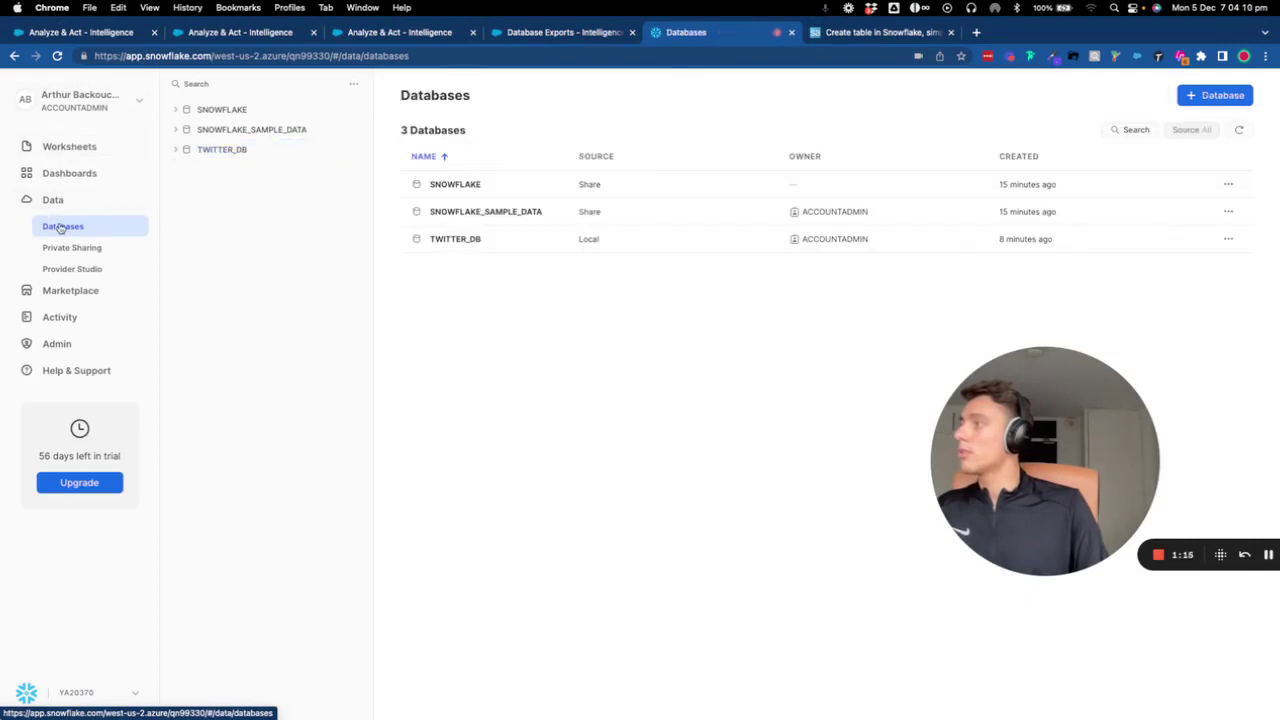
{"action": "left_click", "coordinate": [86, 700]}
{"action": "mouse_move", "coordinate": [125, 627]}
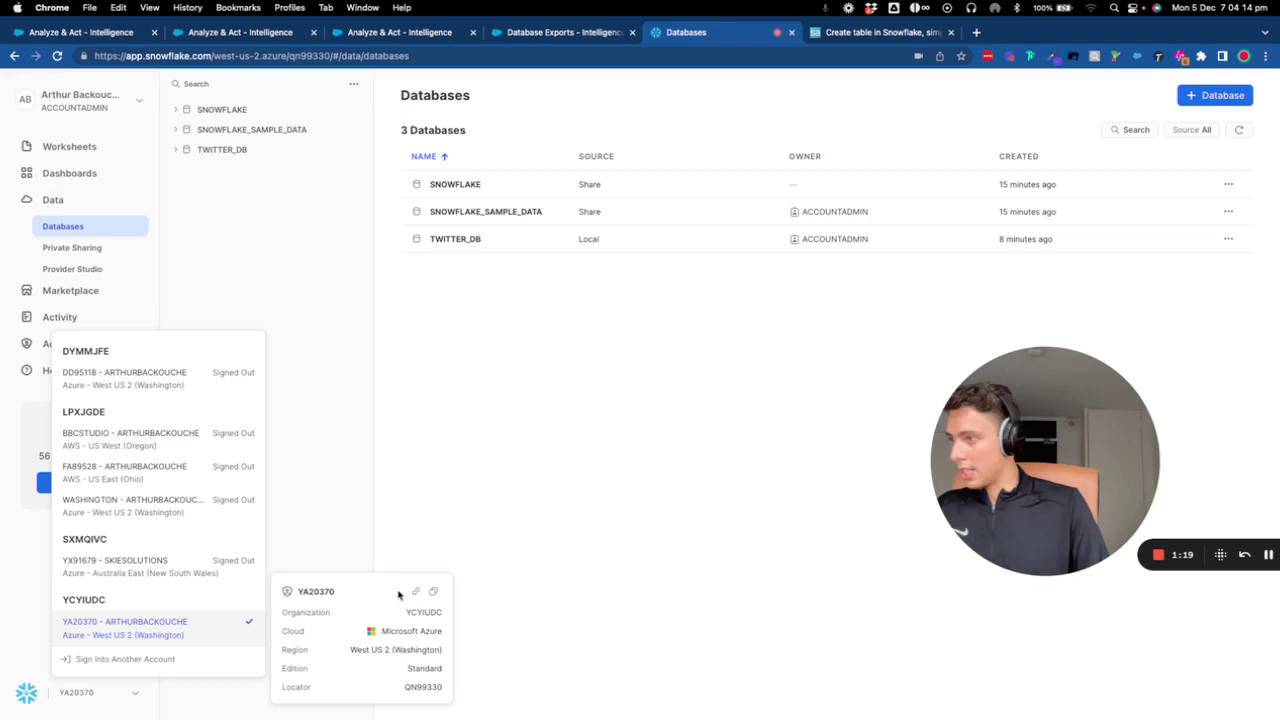
{"action": "left_click", "coordinate": [395, 40]}
{"action": "left_click", "coordinate": [560, 32]}
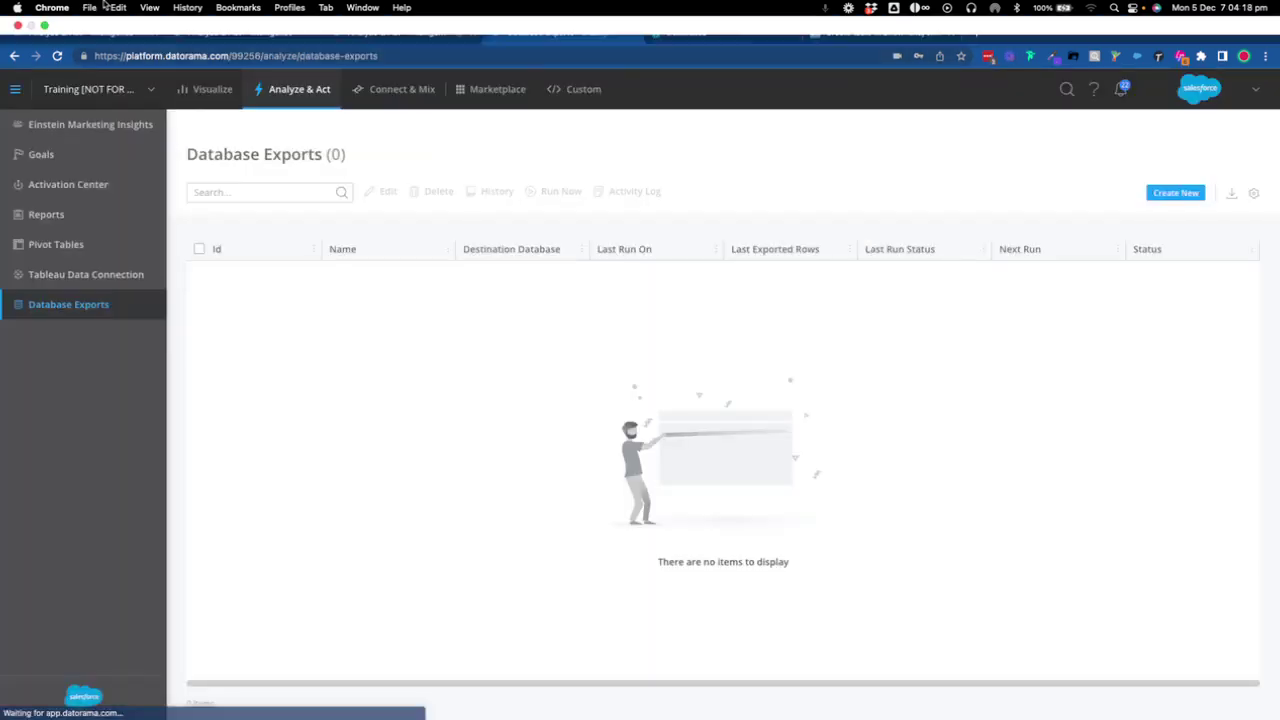
{"action": "left_click", "coordinate": [226, 36]}
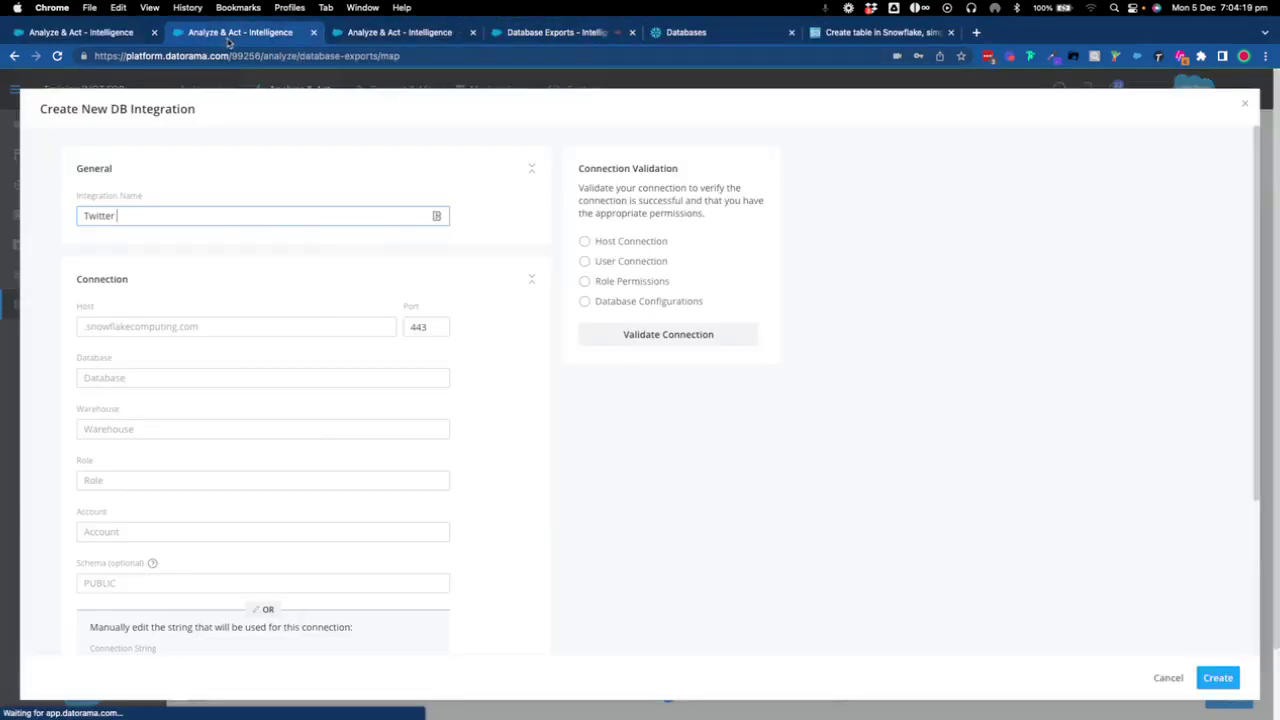
{"action": "left_click", "coordinate": [117, 326]}
{"action": "key", "text": "super+v"}
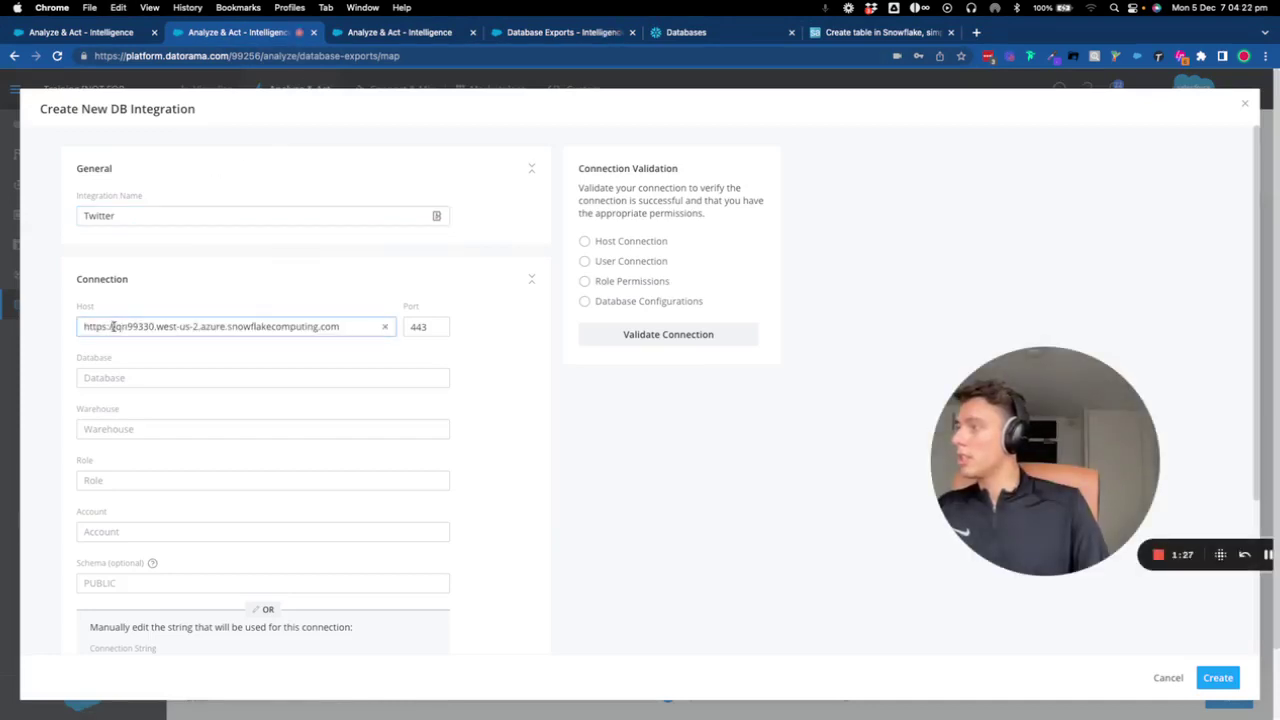
{"action": "left_click_drag", "start_coordinate": [114, 326], "coordinate": [64, 332]}
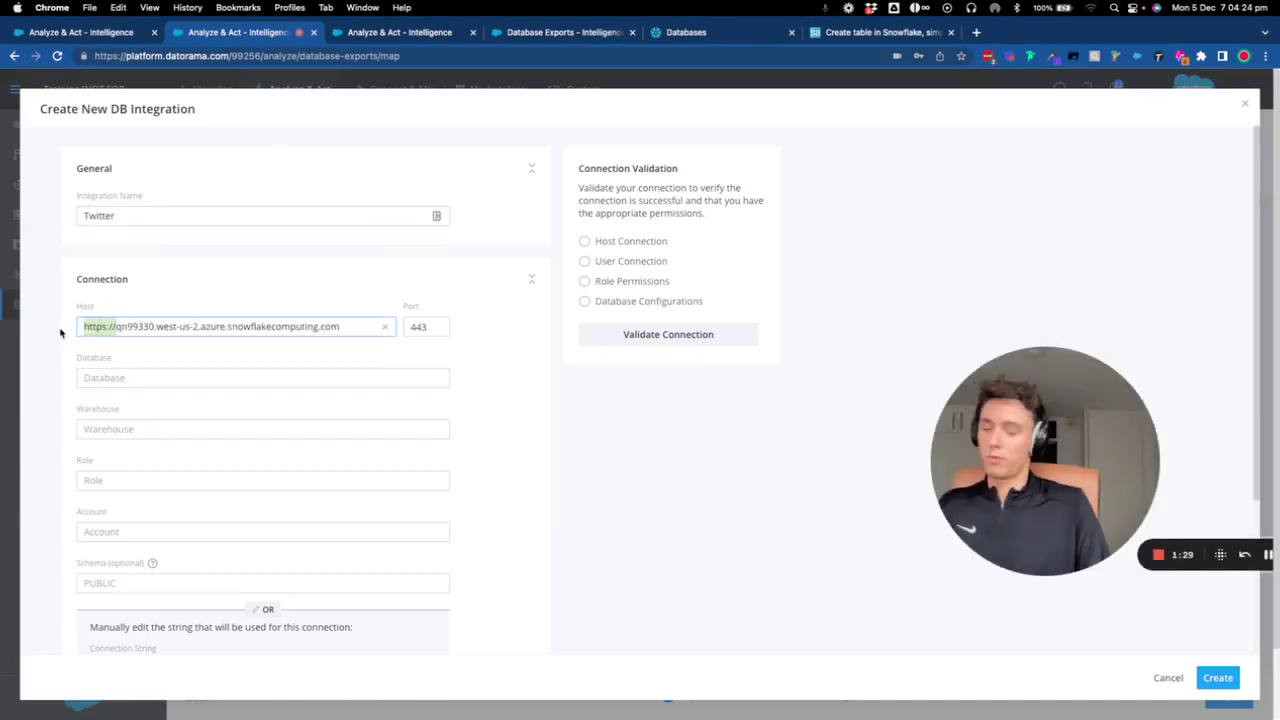
{"action": "key", "text": "BackSpace"}
Step: Enter the Snowflake user name and password for the integration
{"action": "scroll", "coordinate": [62, 334], "scroll_direction": "down", "scroll_amount": 1}
{"action": "scroll", "coordinate": [70, 345], "scroll_direction": "down", "scroll_amount": 2}
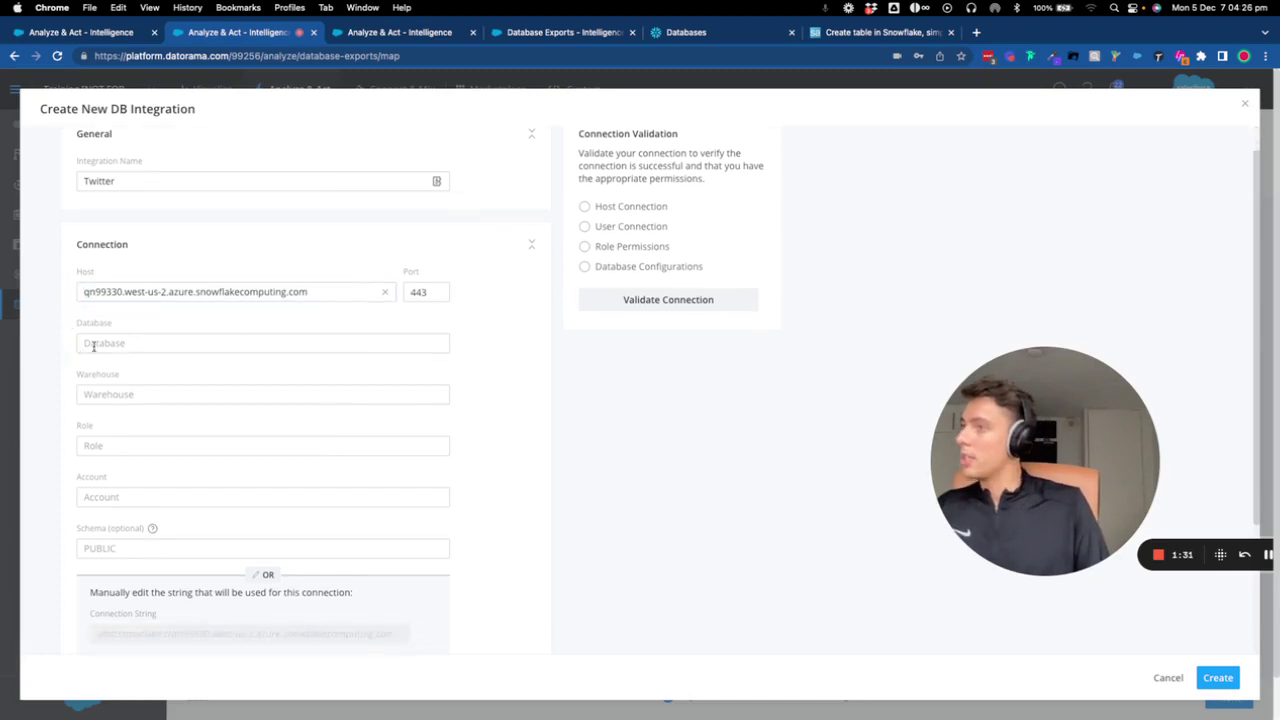
{"action": "scroll", "coordinate": [484, 346], "scroll_direction": "down", "scroll_amount": 5}
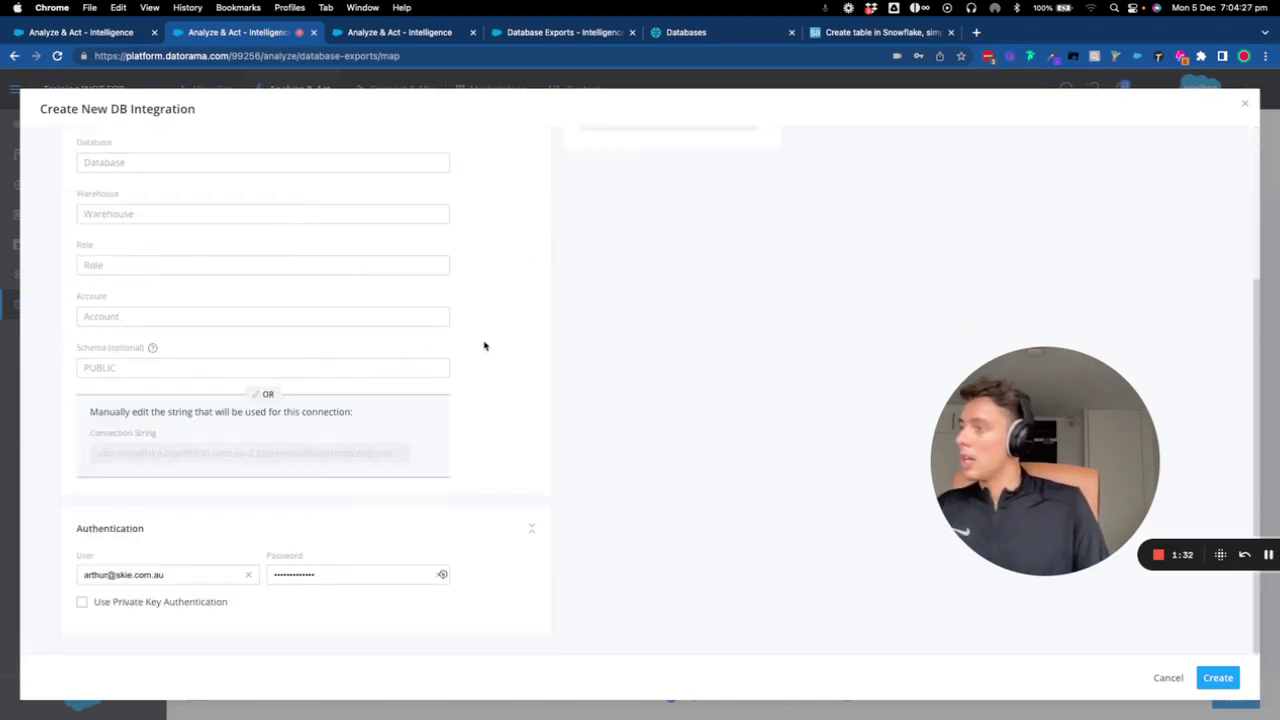
{"action": "left_click", "coordinate": [249, 577]}
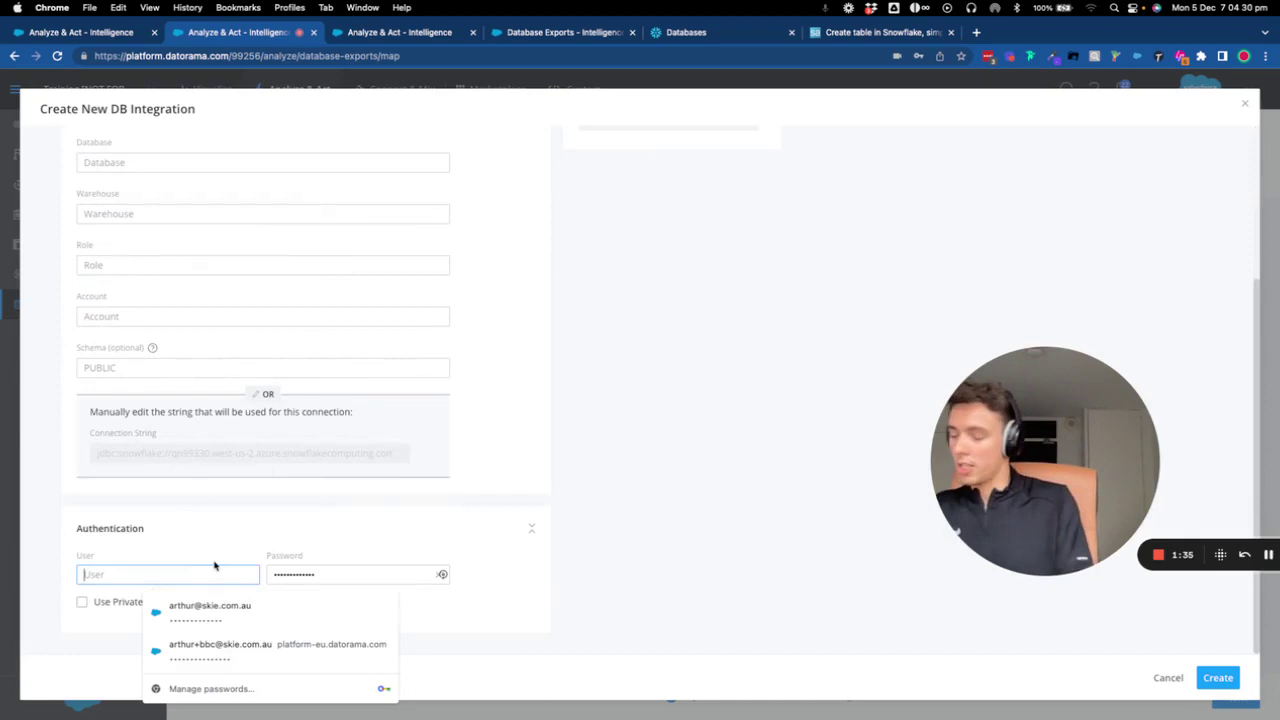
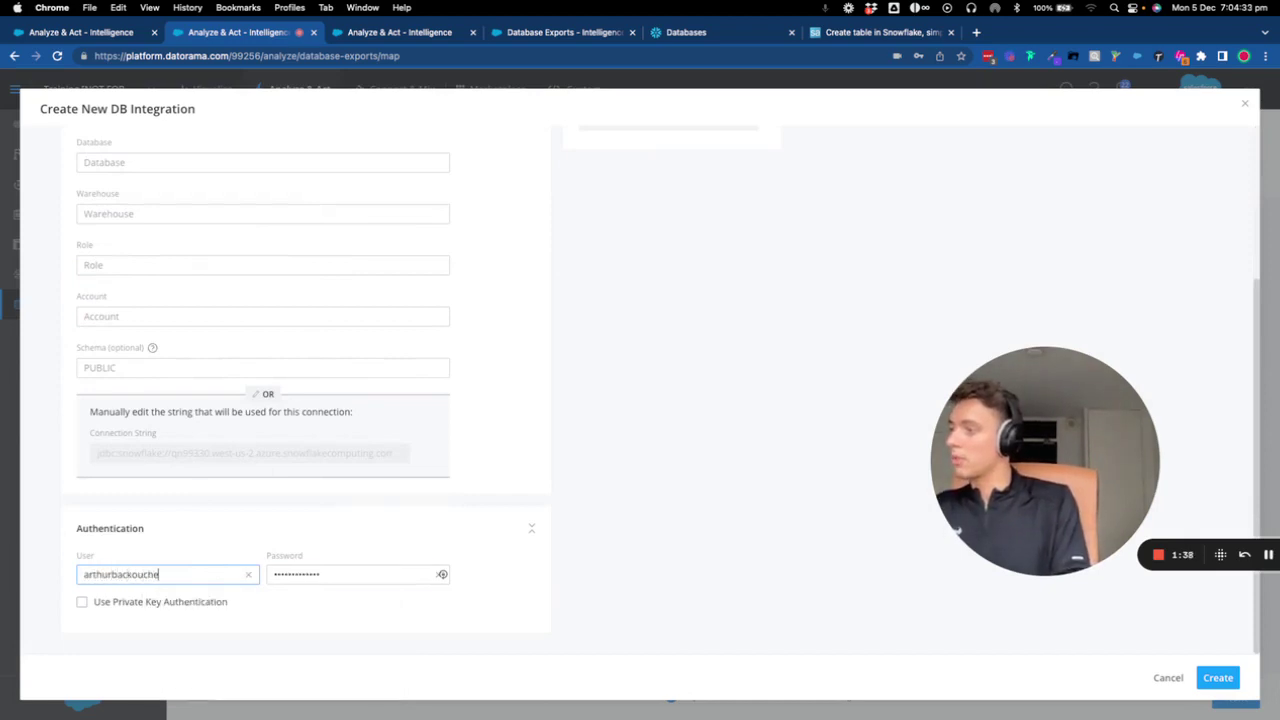
{"action": "key", "text": "Tab"}
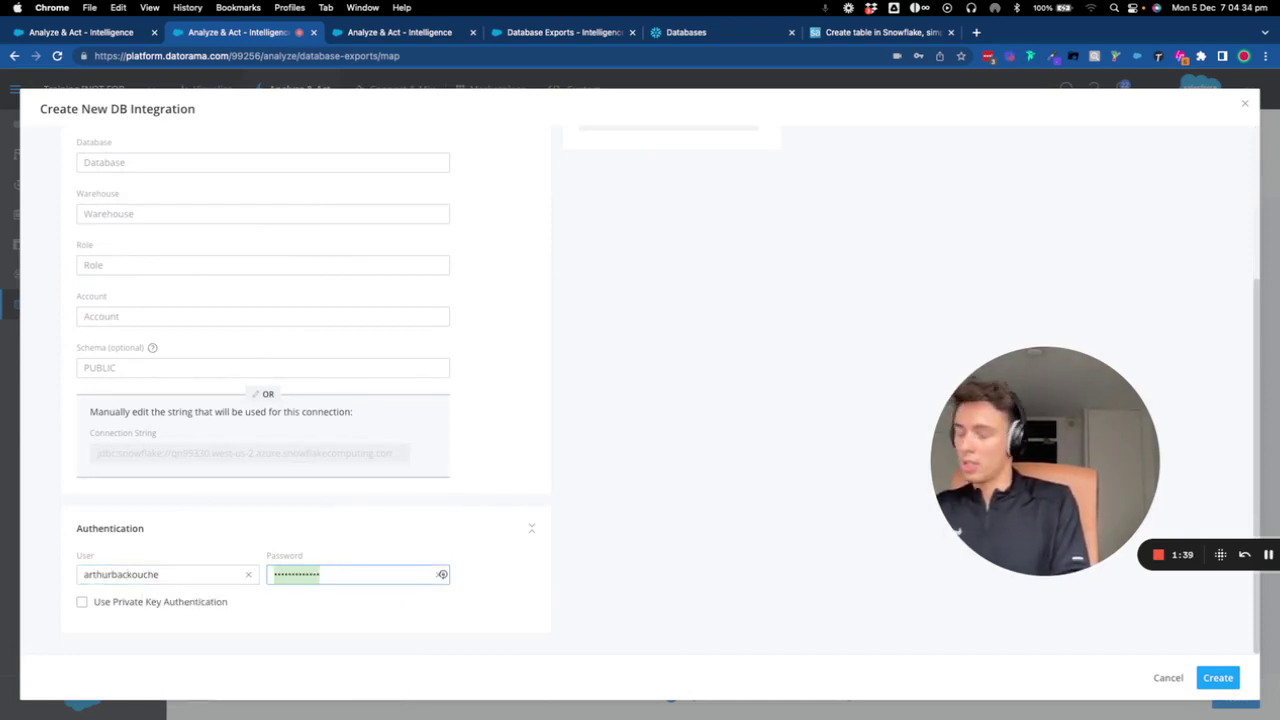
{"action": "key", "text": "BackSpace"}
{"action": "key", "text": "BackSpace"}
{"action": "key", "text": "BackSpace"}
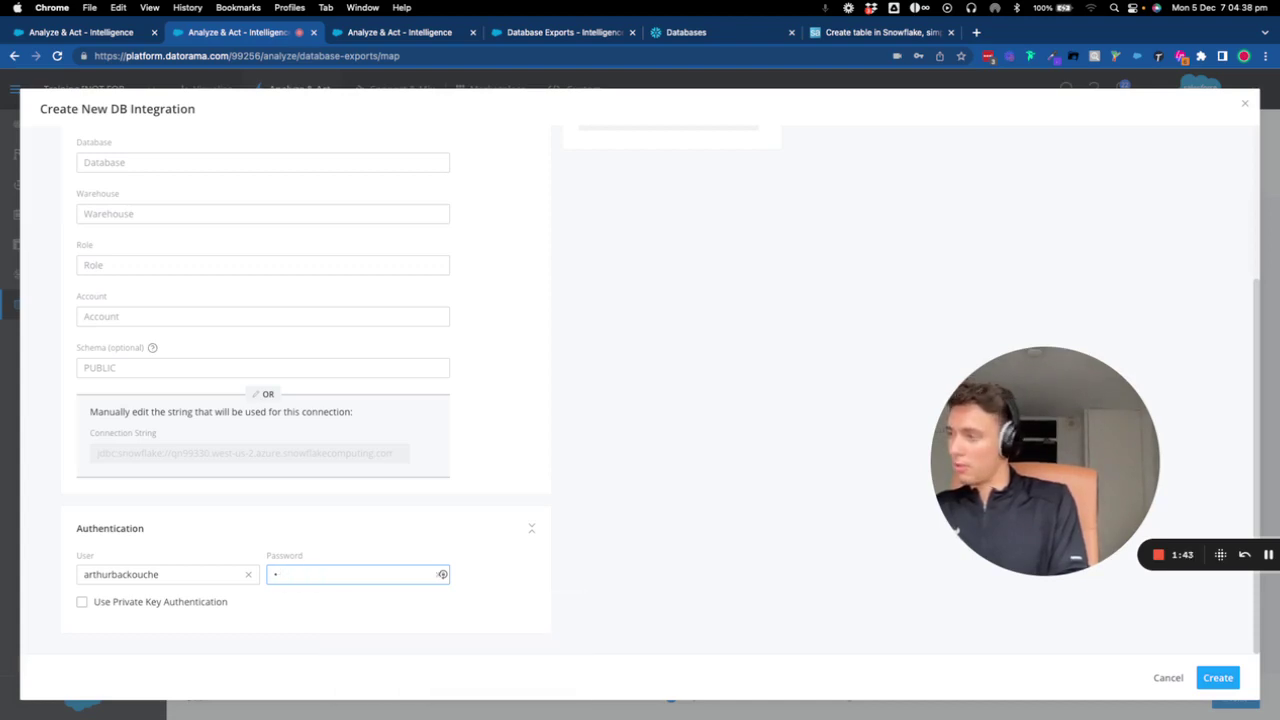
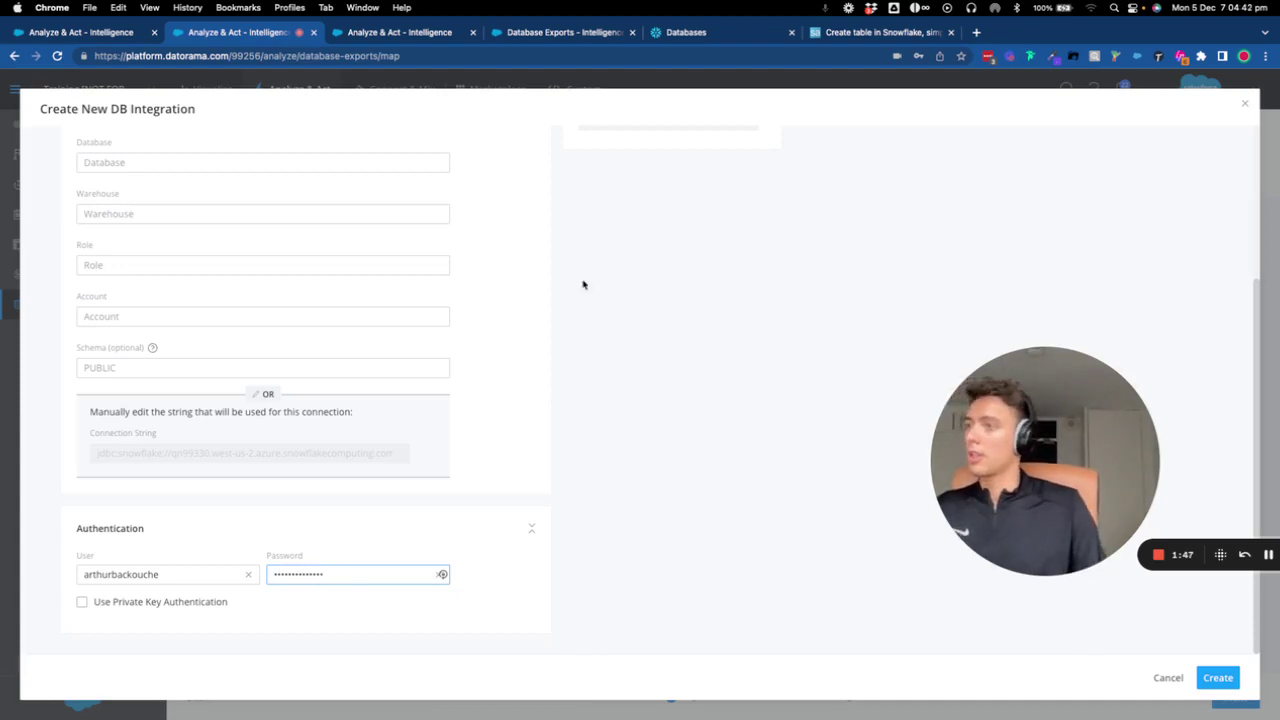
Step: Validate the connection and decline LastPass's offer to save the login
{"action": "left_click", "coordinate": [620, 283]}
{"action": "scroll", "coordinate": [620, 283], "scroll_direction": "up", "scroll_amount": 5}
{"action": "left_click", "coordinate": [632, 338]}
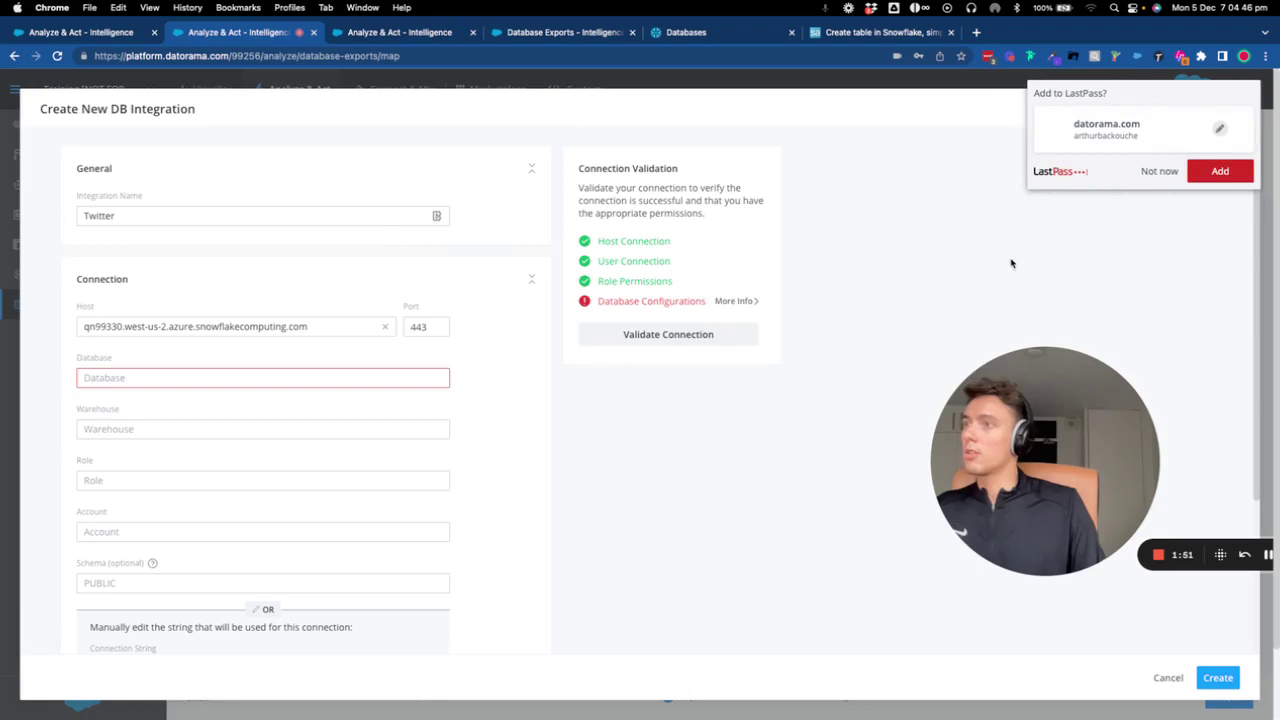
{"action": "left_click", "coordinate": [1152, 174]}
{"action": "scroll", "coordinate": [811, 487], "scroll_direction": "down", "scroll_amount": 1}
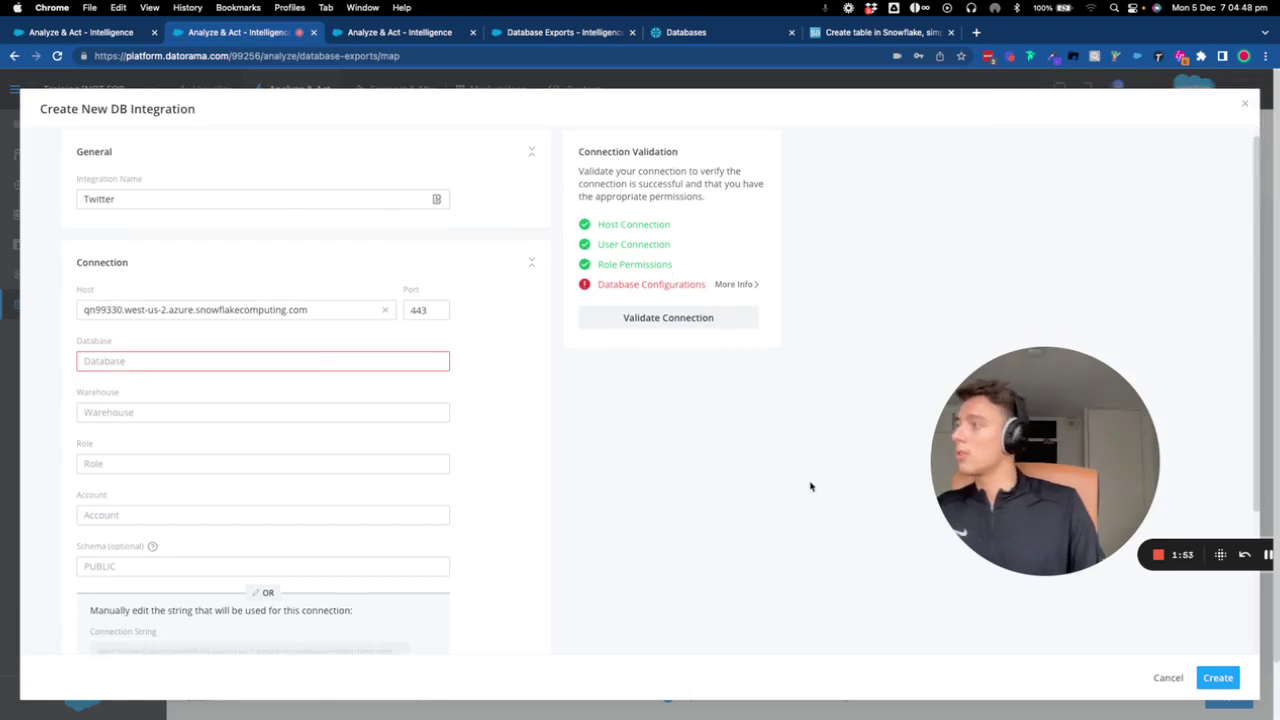
Step: On Snowflake's Databases page, switch the active role to SYSADMIN
{"action": "left_click", "coordinate": [424, 38]}
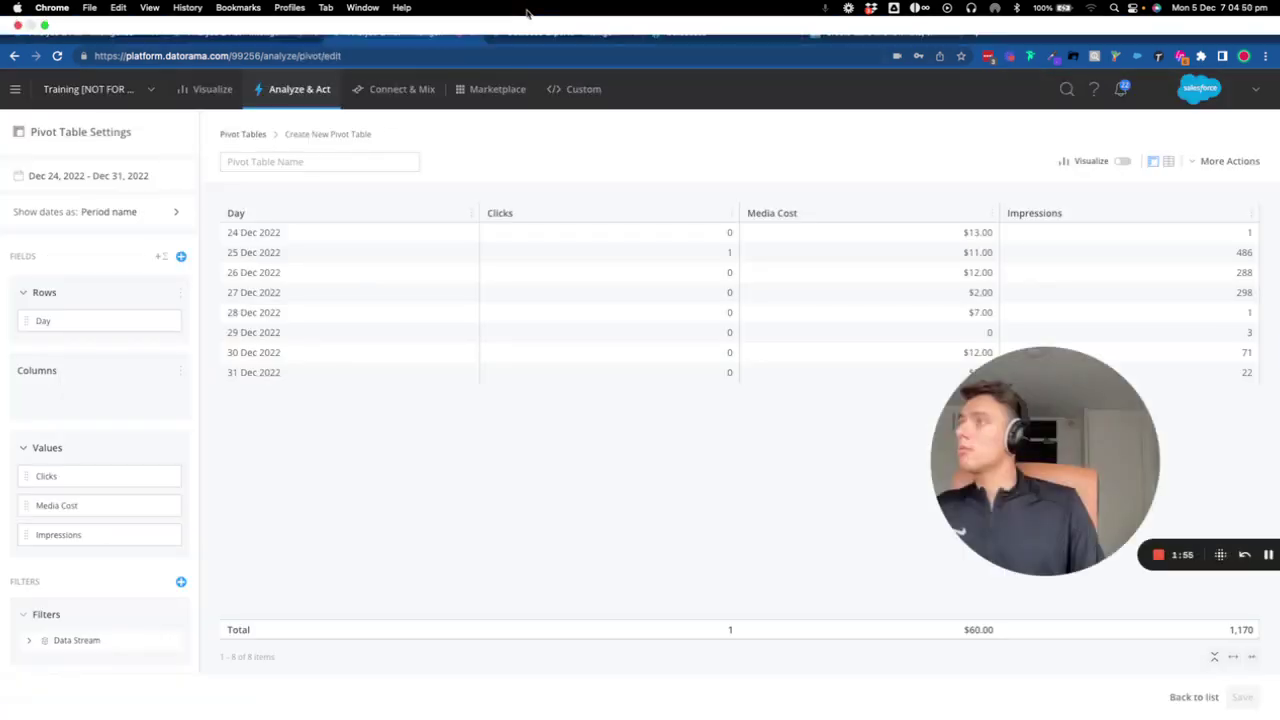
{"action": "left_click", "coordinate": [682, 30]}
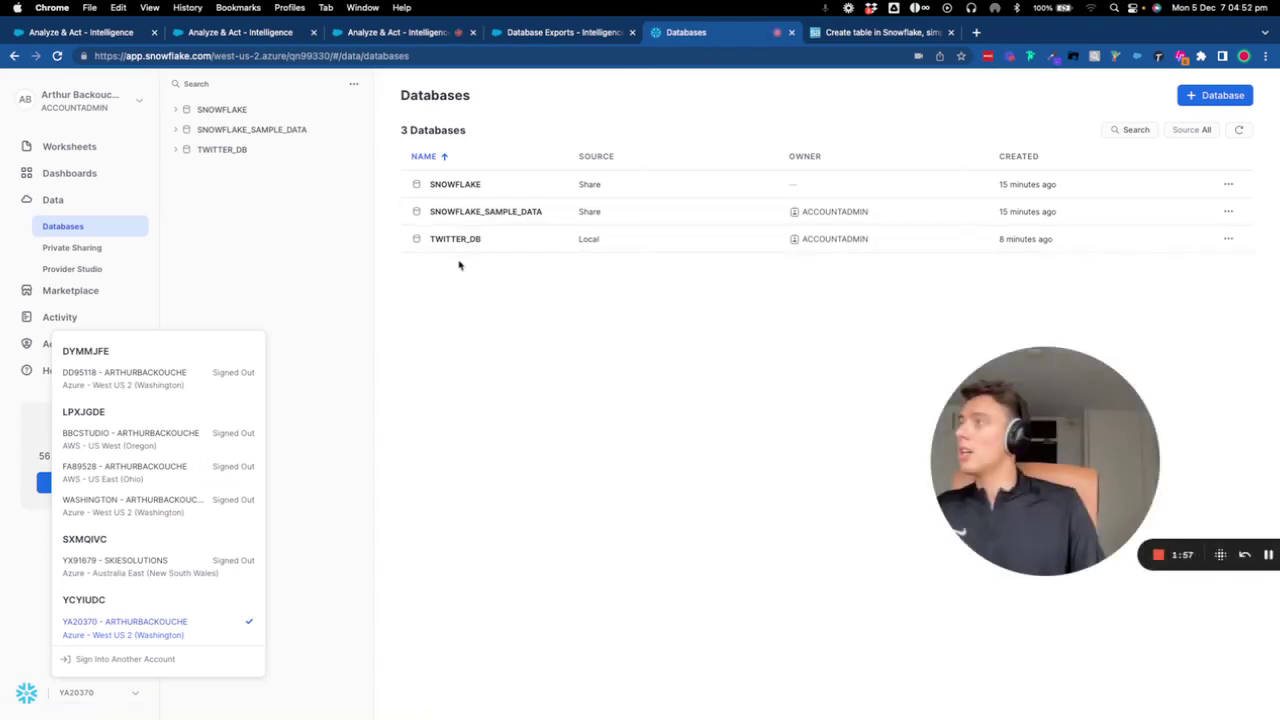
{"action": "left_click", "coordinate": [226, 290]}
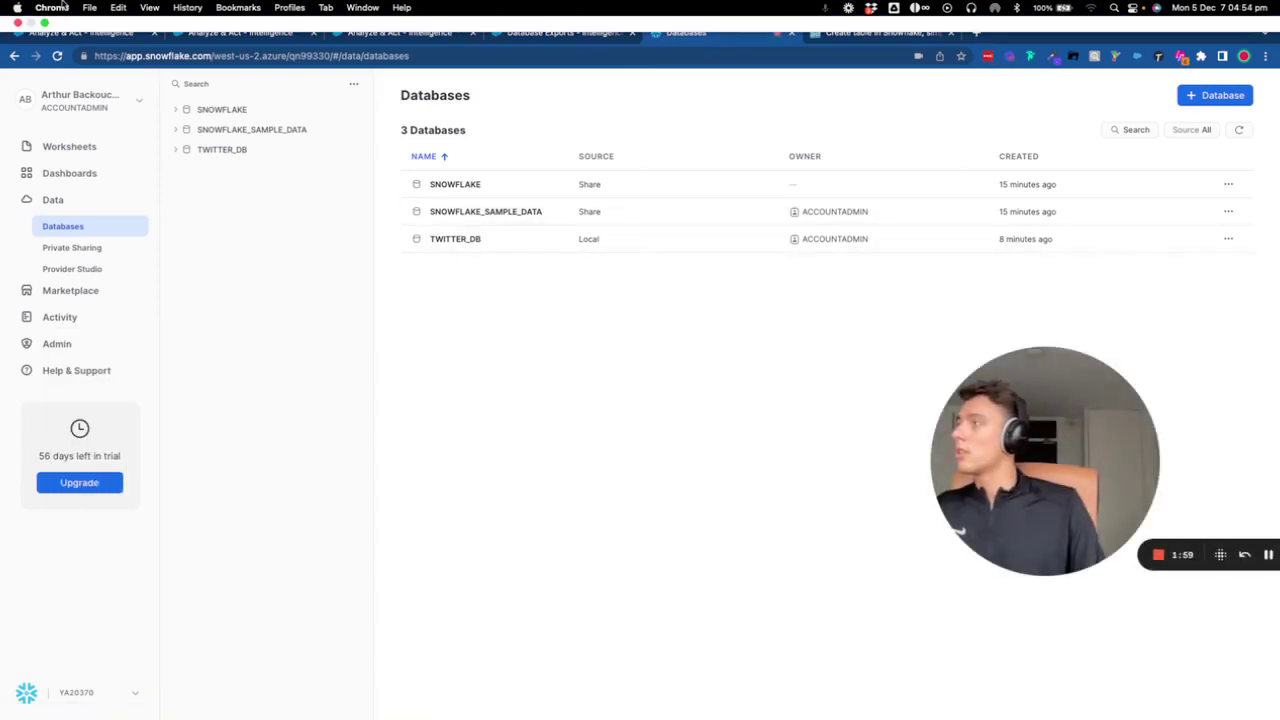
{"action": "left_click", "coordinate": [63, 103]}
{"action": "mouse_move", "coordinate": [100, 190]}
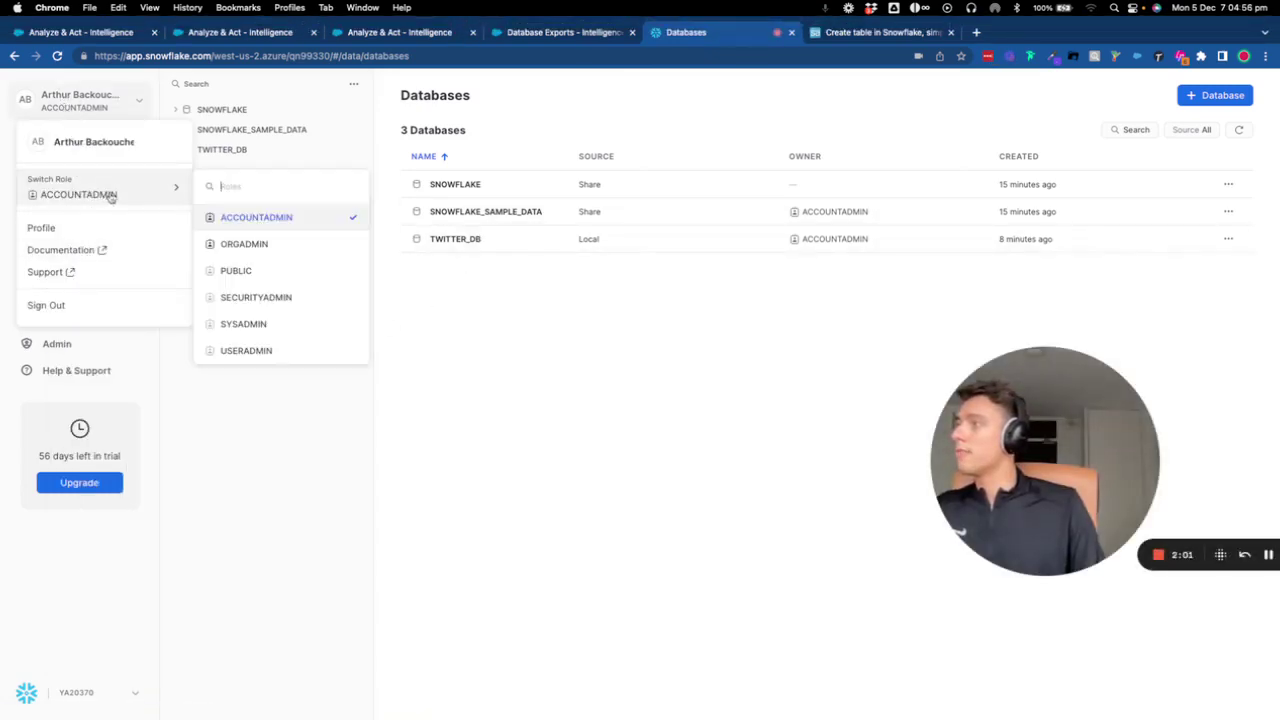
{"action": "left_click", "coordinate": [245, 324]}
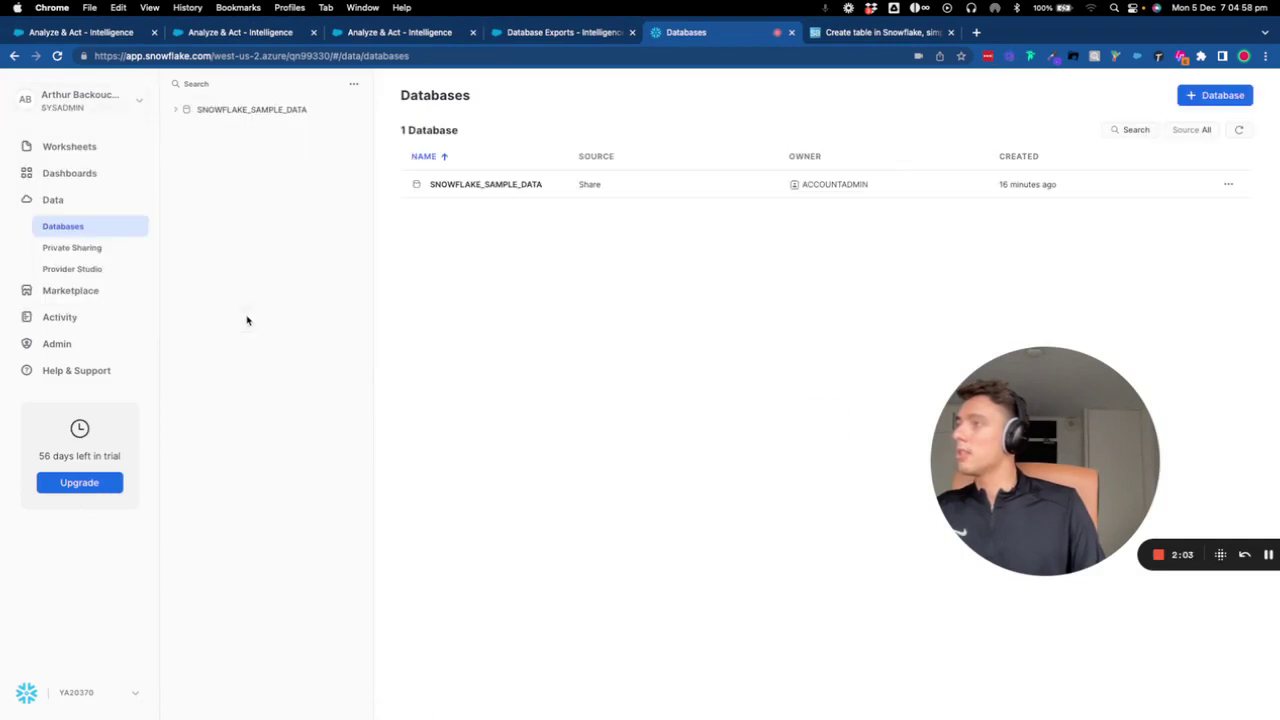
Step: Create the database TWITTER_DATABASE and open its details page
{"action": "left_click", "coordinate": [1203, 100]}
{"action": "left_click", "coordinate": [648, 198]}
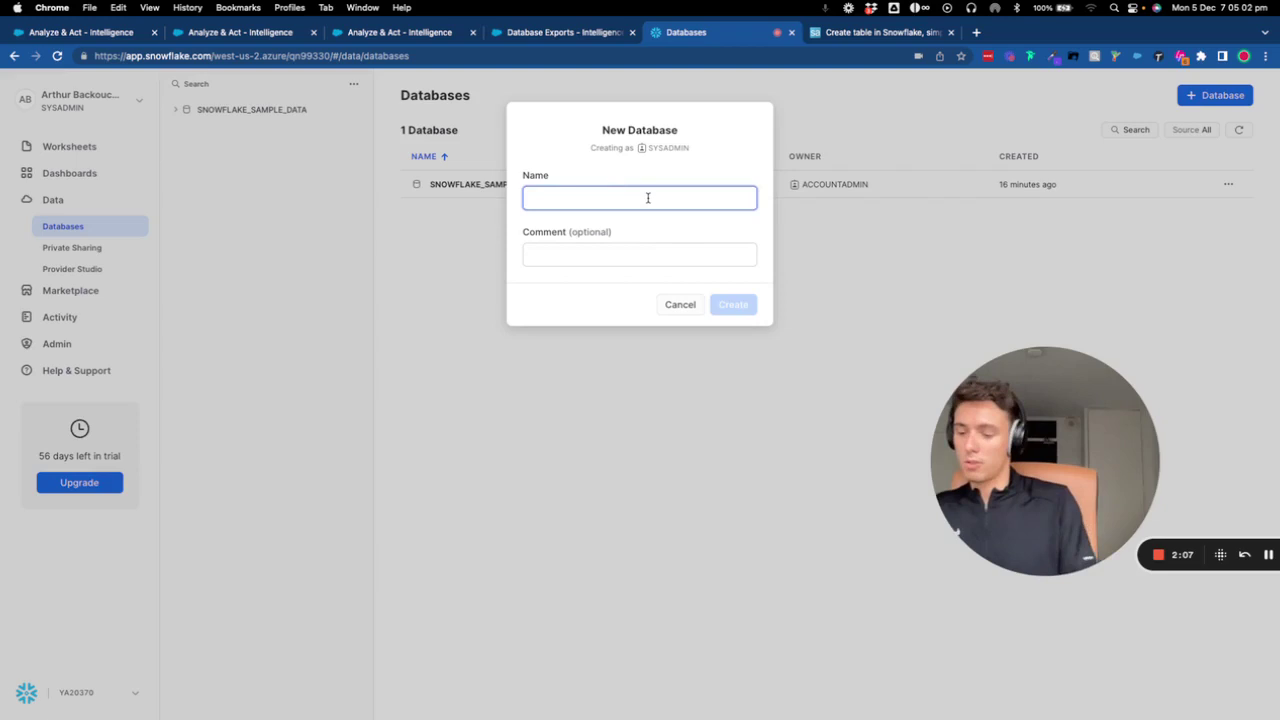
{"action": "type", "text": "TWITTER"}
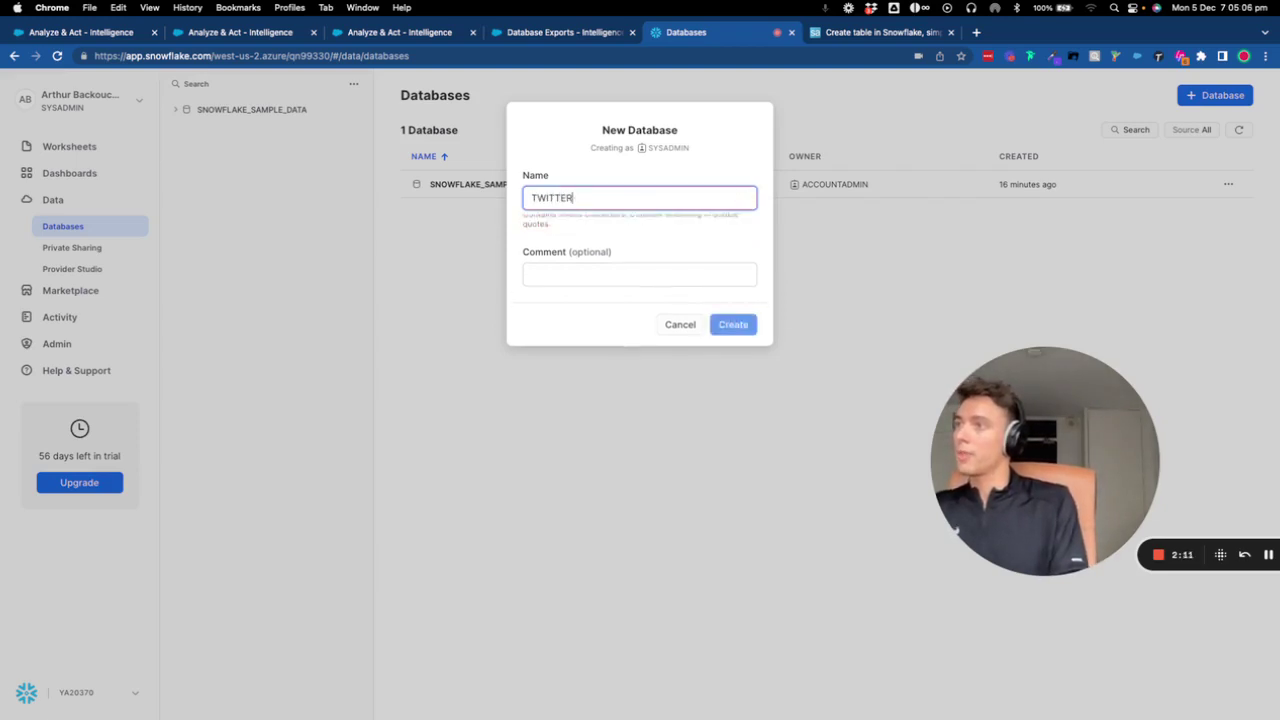
{"action": "type", "text": "_DATABA"}
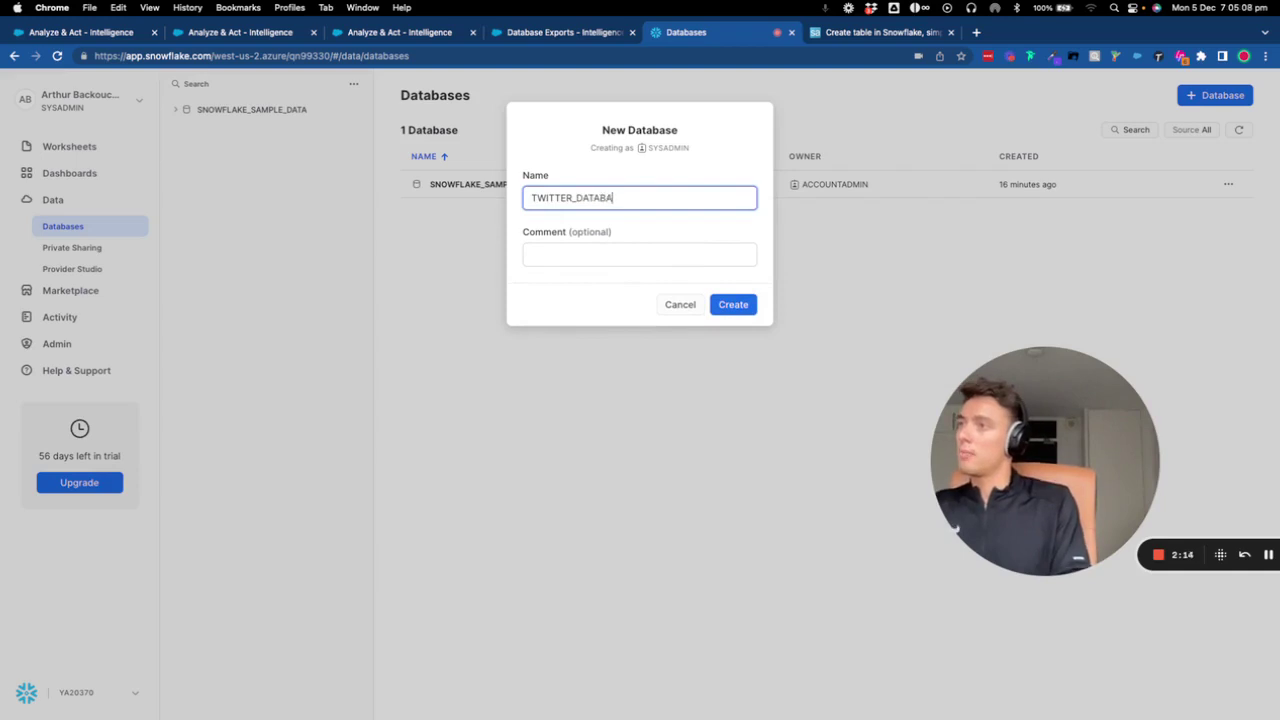
{"action": "type", "text": "SE"}
{"action": "key", "text": "super+a"}
{"action": "key", "text": "super+c"}
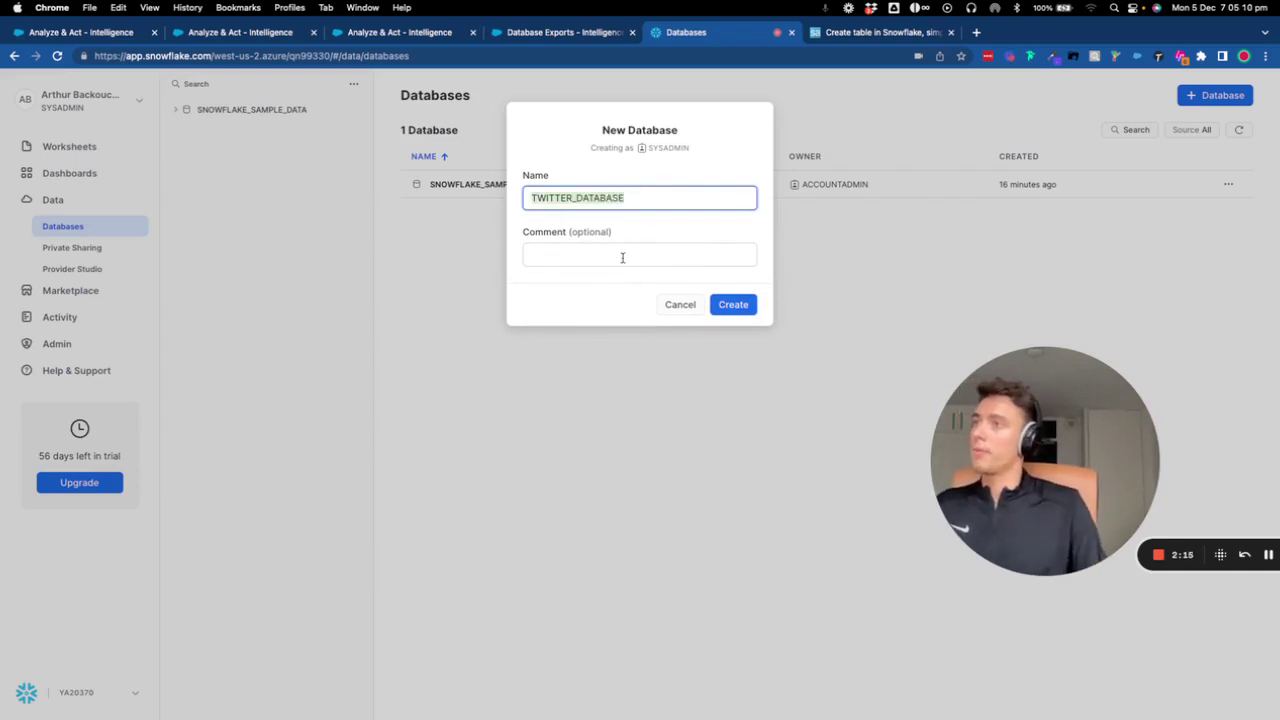
{"action": "left_click", "coordinate": [622, 258]}
{"action": "key", "text": "super+v"}
{"action": "left_click", "coordinate": [722, 305]}
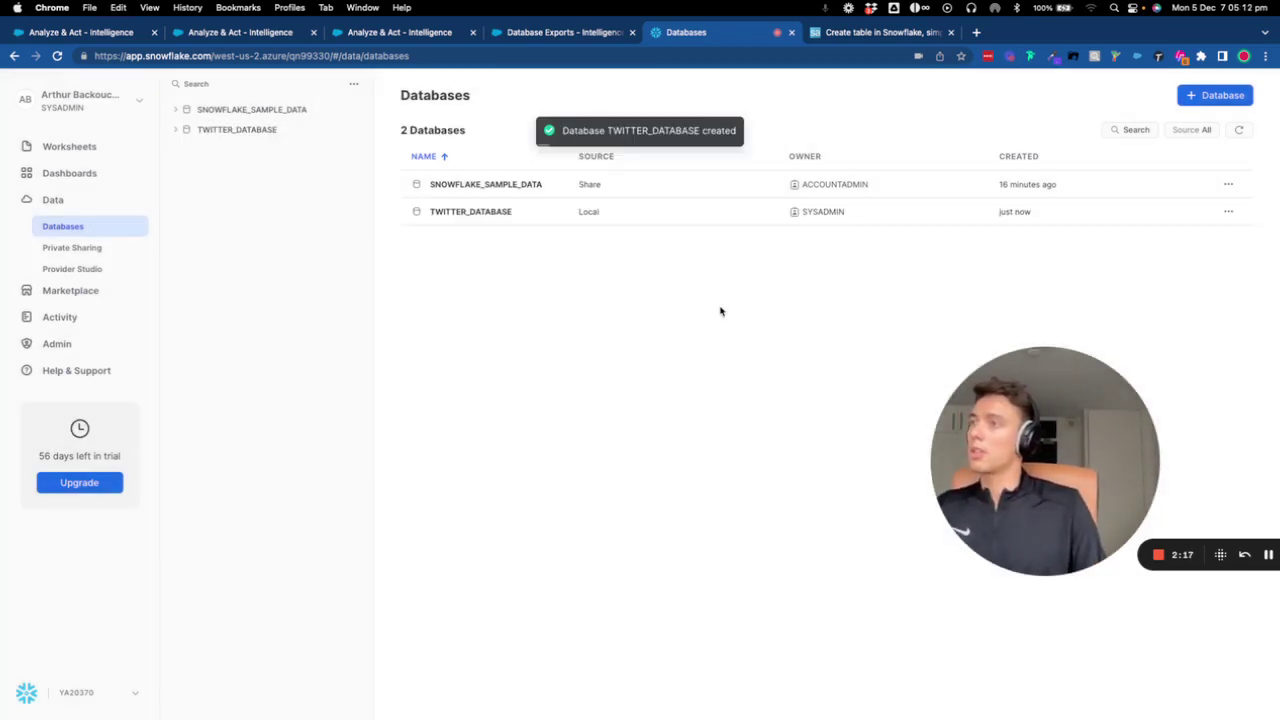
{"action": "left_click", "coordinate": [472, 212]}
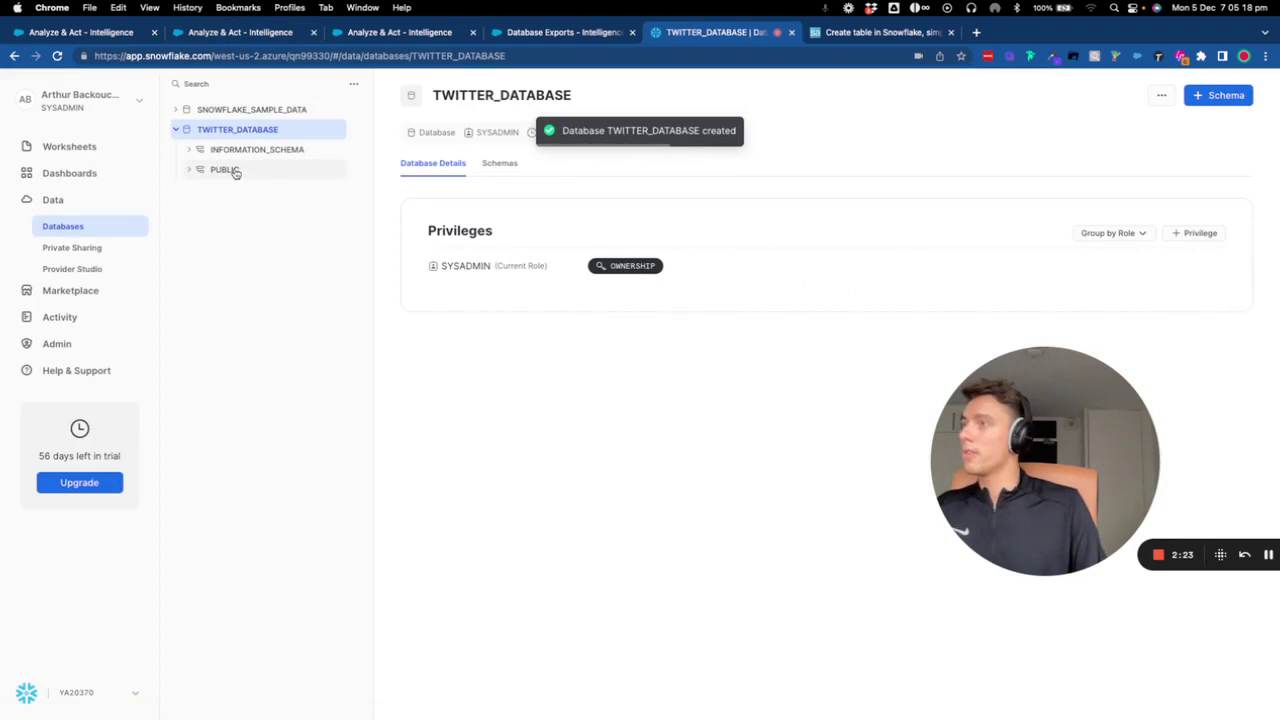
{"action": "double_click", "coordinate": [457, 97]}
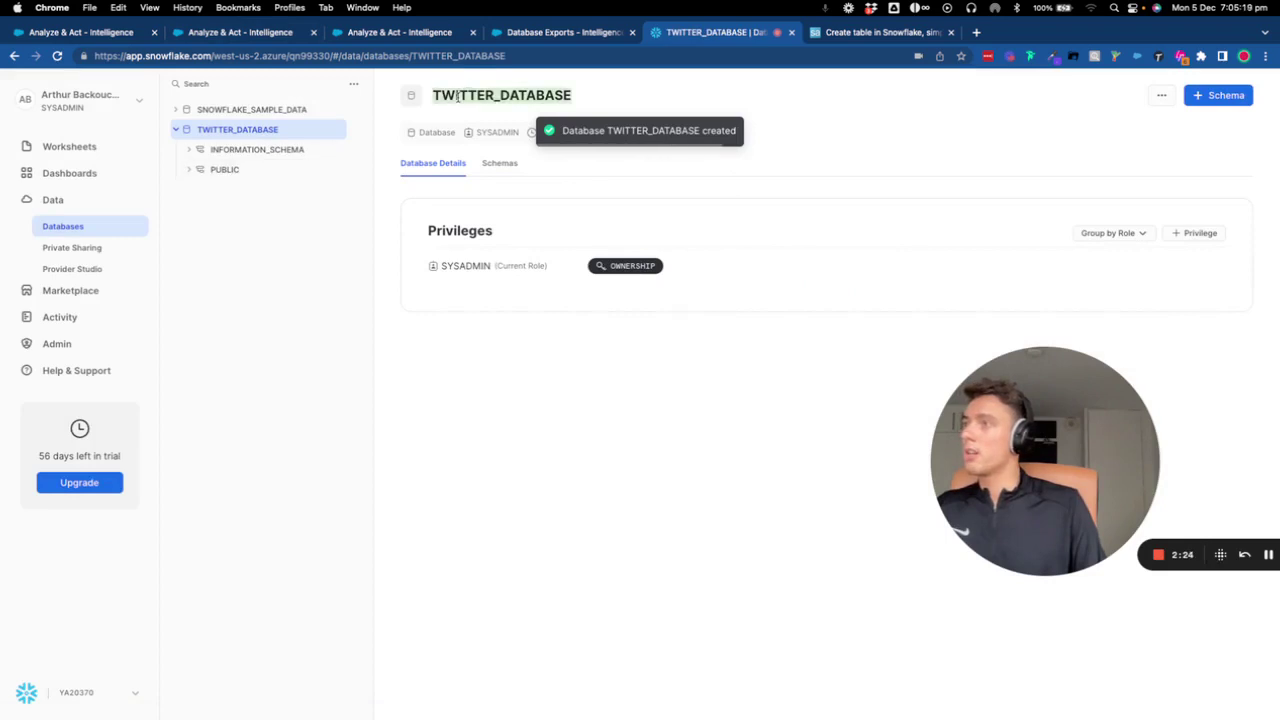
Step: Close the leftover pivot table page and paste TWITTER_DATABASE into the integration's Database field
{"action": "left_click", "coordinate": [531, 32]}
{"action": "left_click", "coordinate": [245, 32]}
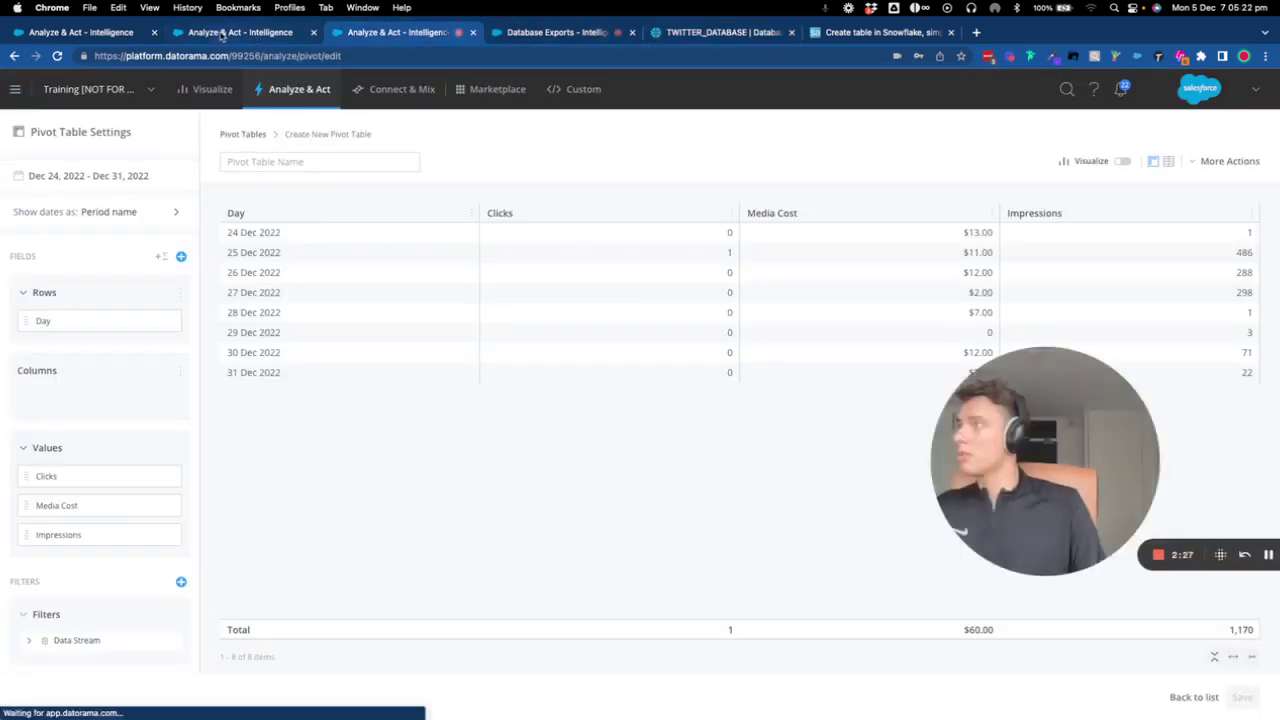
{"action": "left_click", "coordinate": [313, 32]}
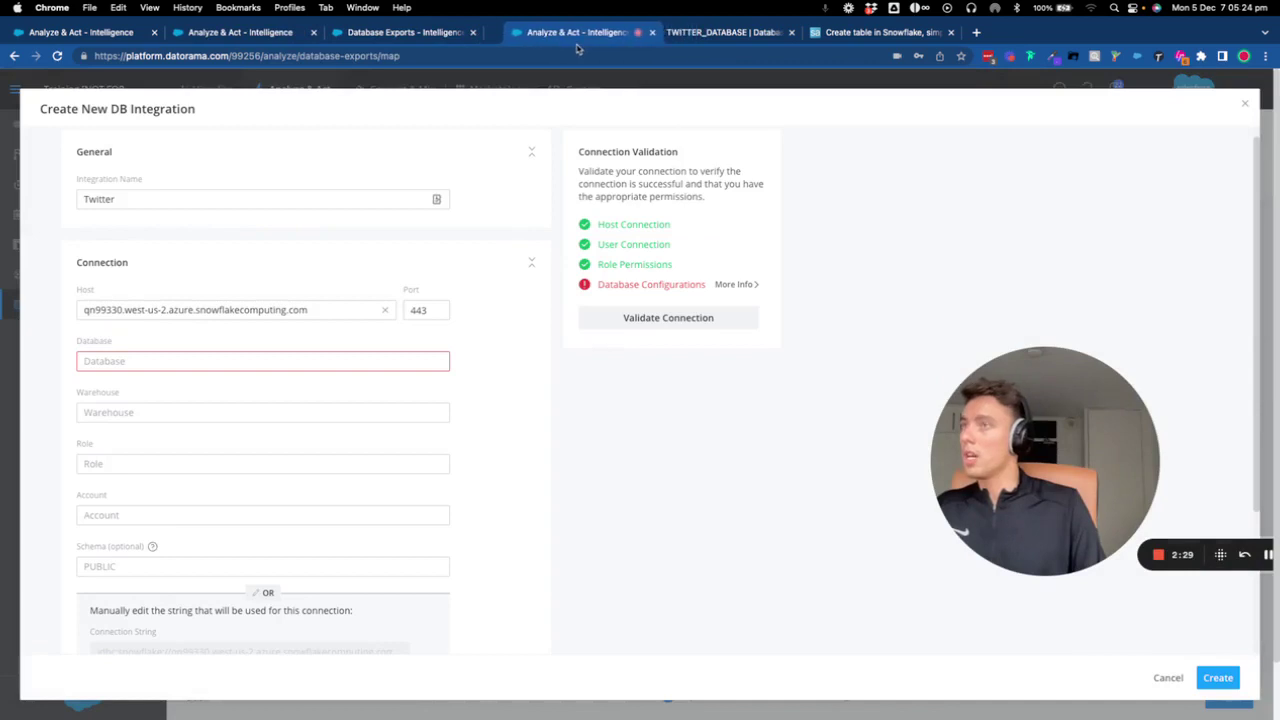
{"action": "left_click_drag", "start_coordinate": [333, 36], "coordinate": [560, 34]}
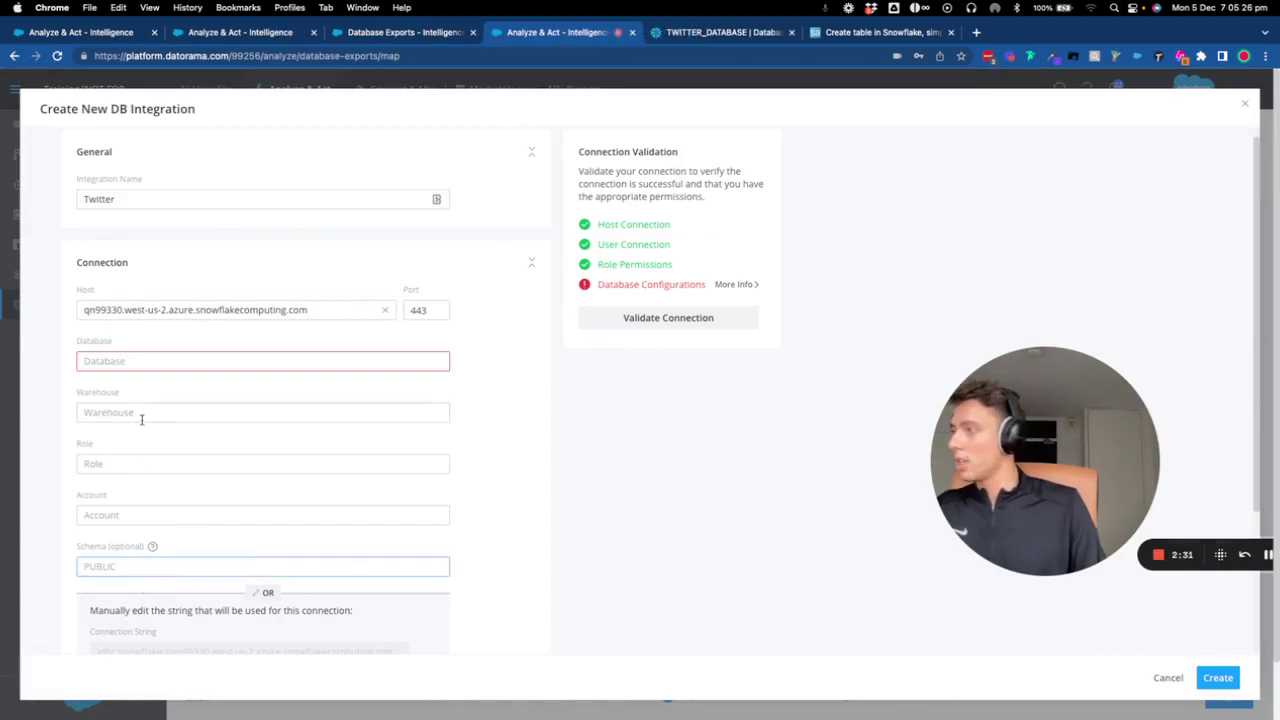
{"action": "left_click", "coordinate": [137, 366]}
{"action": "key", "text": "ctrl+v"}
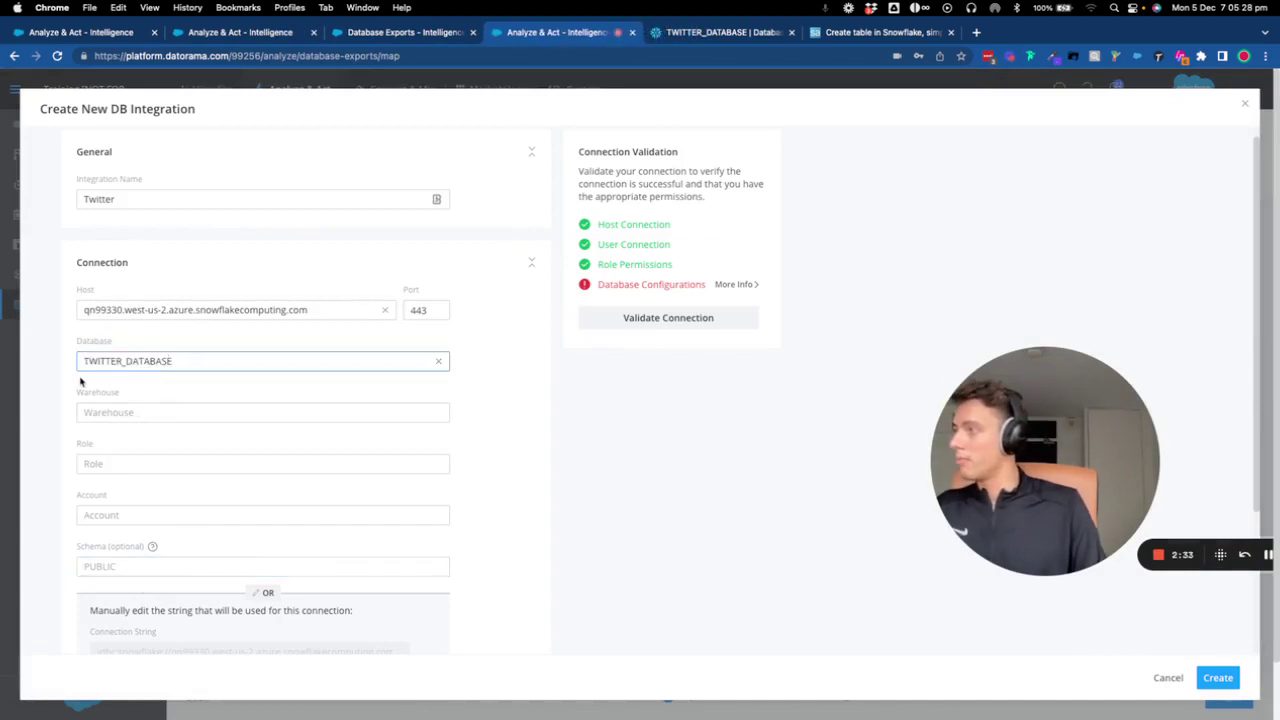
Step: From TWITTER_DATABASE's PUBLIC schema Tables list, start a Create > Table > Standard table
{"action": "left_click", "coordinate": [682, 36]}
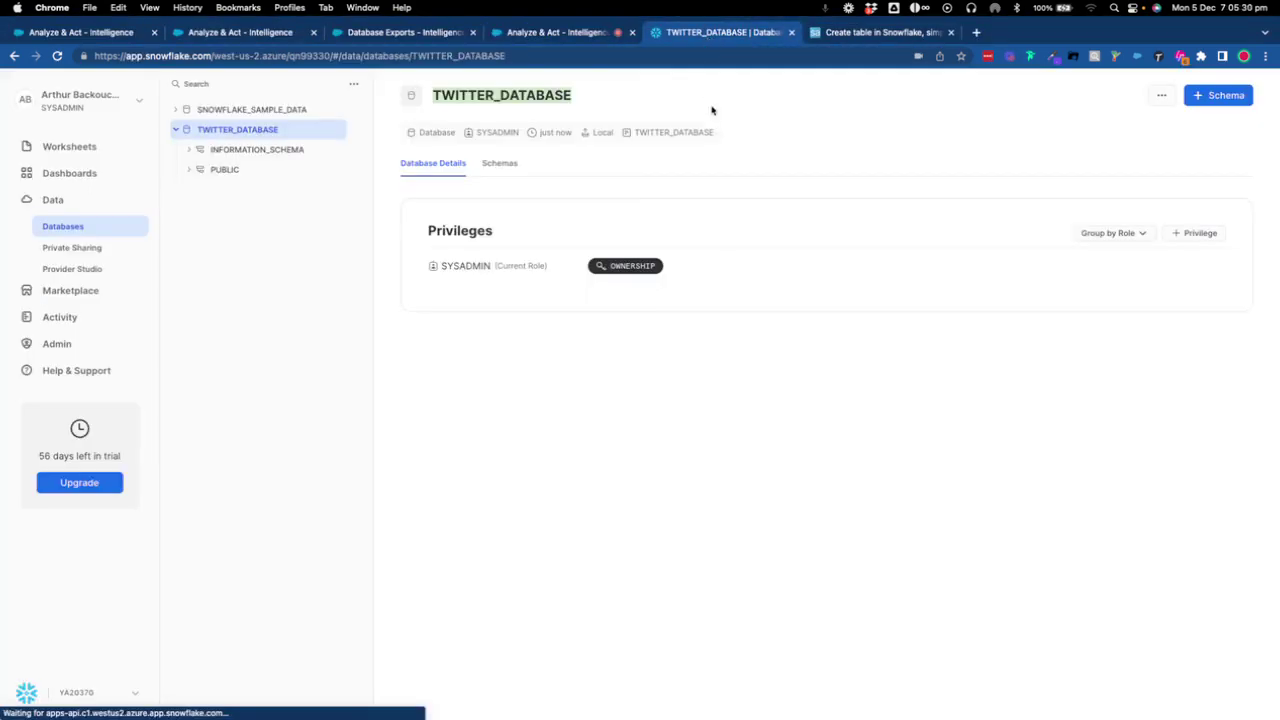
{"action": "left_click", "coordinate": [203, 167]}
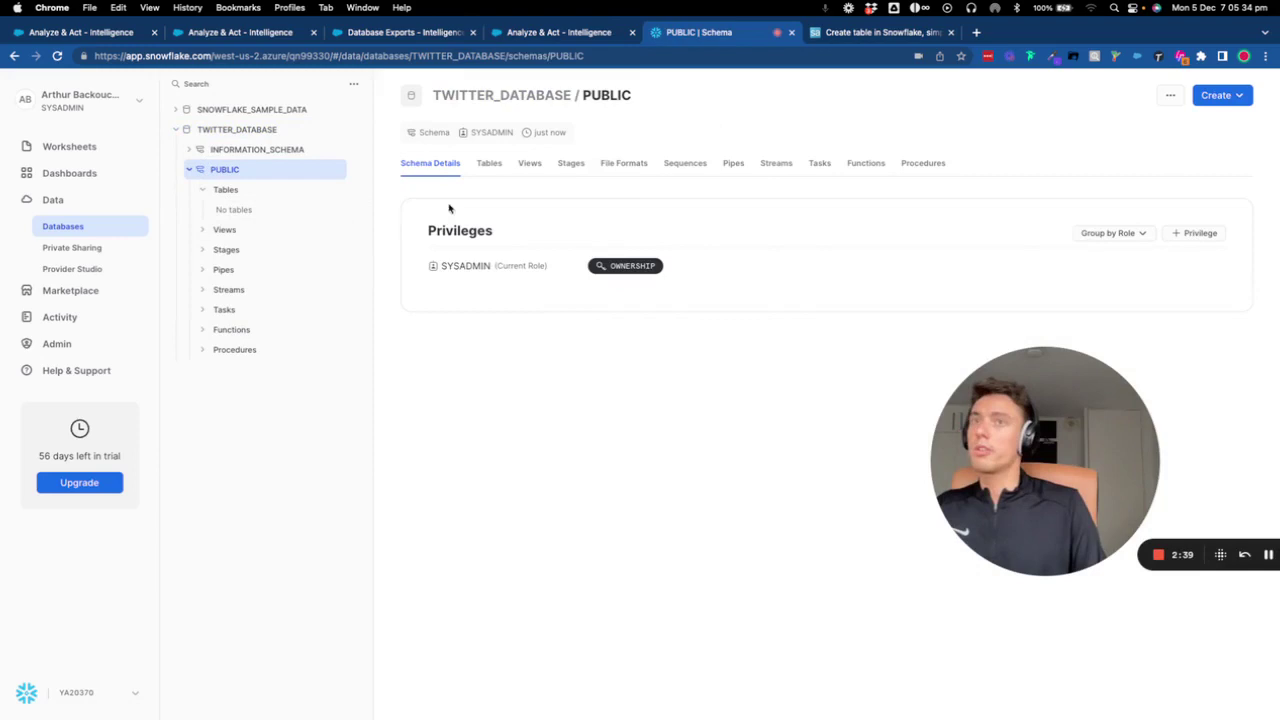
{"action": "left_click", "coordinate": [481, 165]}
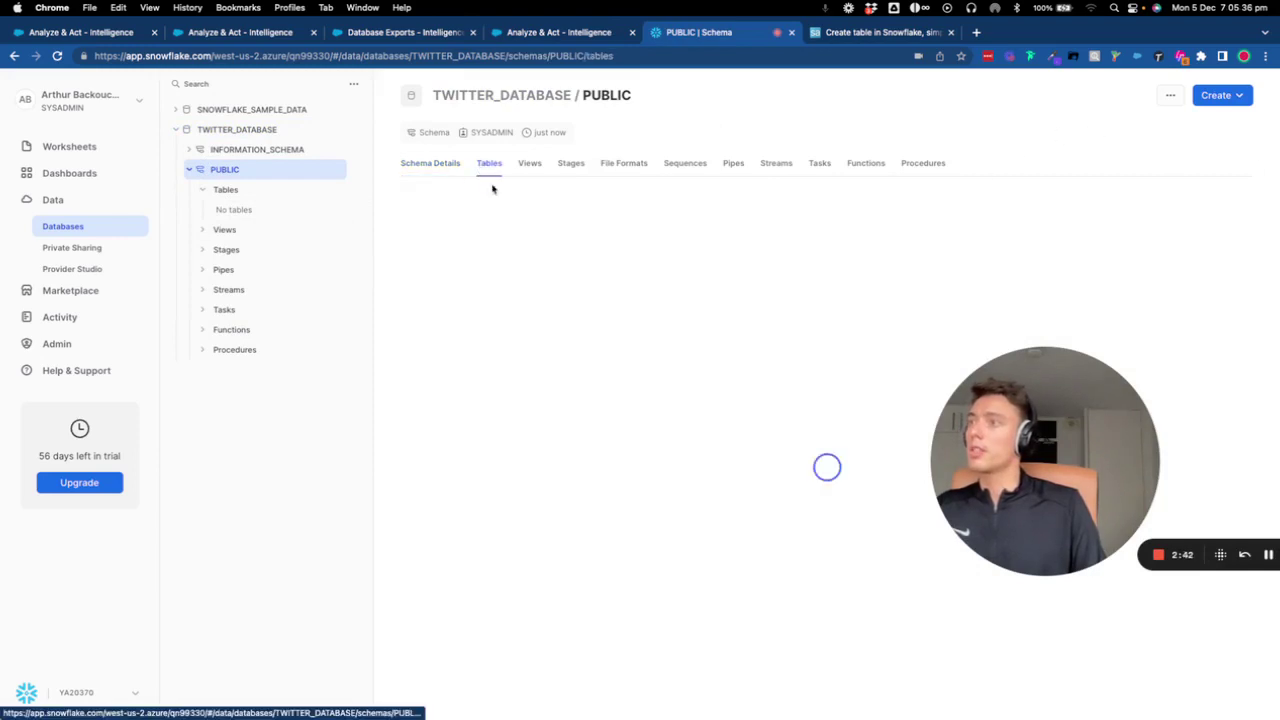
{"action": "left_click", "coordinate": [1215, 95]}
{"action": "mouse_move", "coordinate": [1206, 126]}
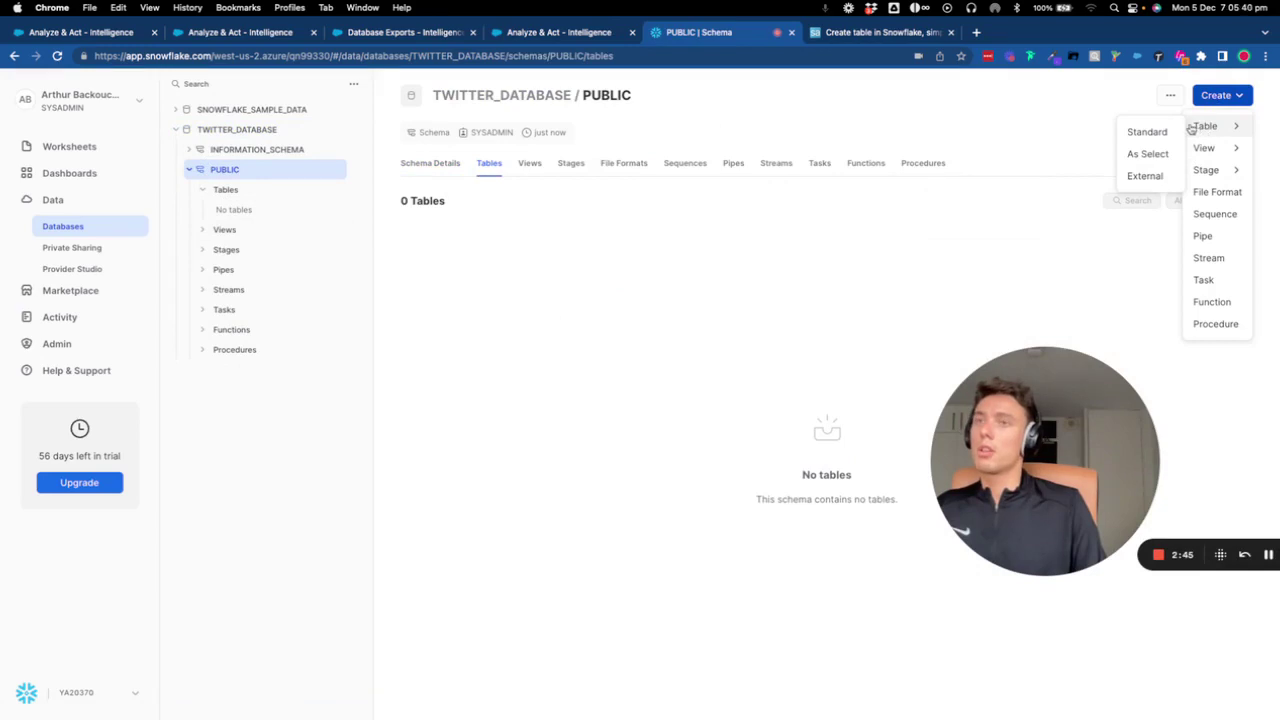
{"action": "left_click", "coordinate": [1150, 132]}
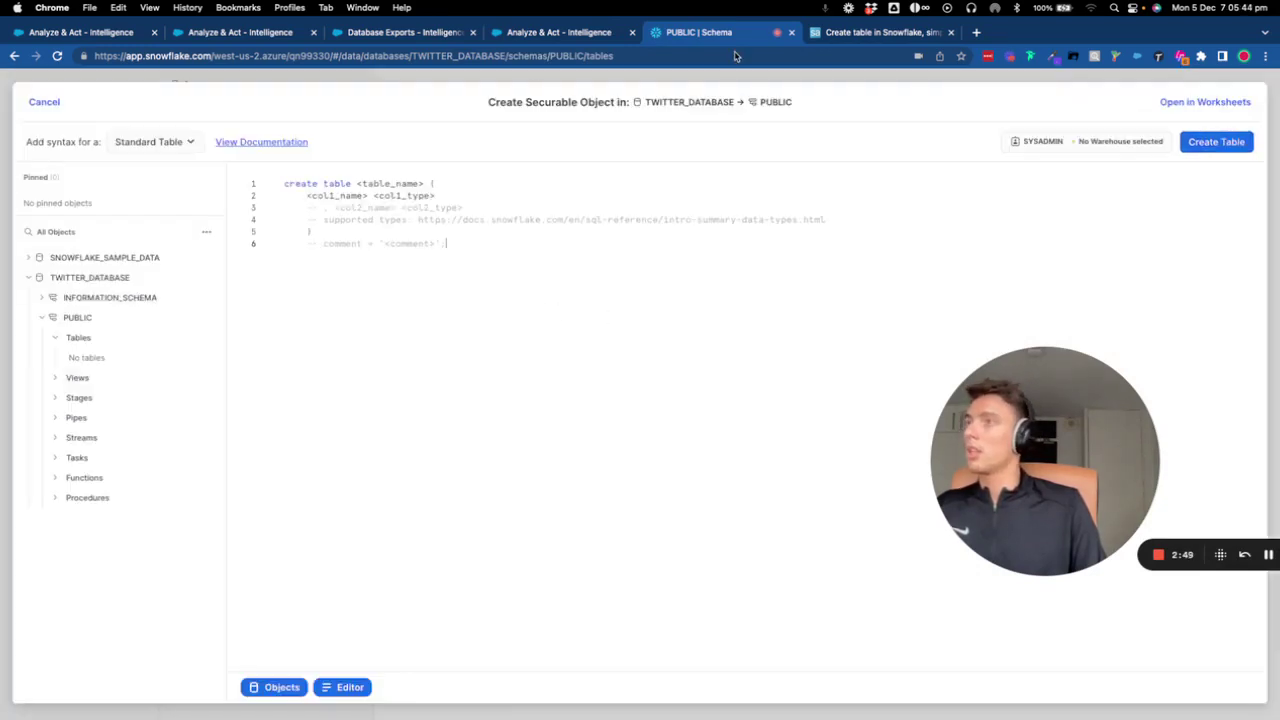
Step: Replace the template SQL with the example CREATE TABLE statement from the reference article
{"action": "key", "text": "super+a"}
{"action": "key", "text": "BackSpace"}
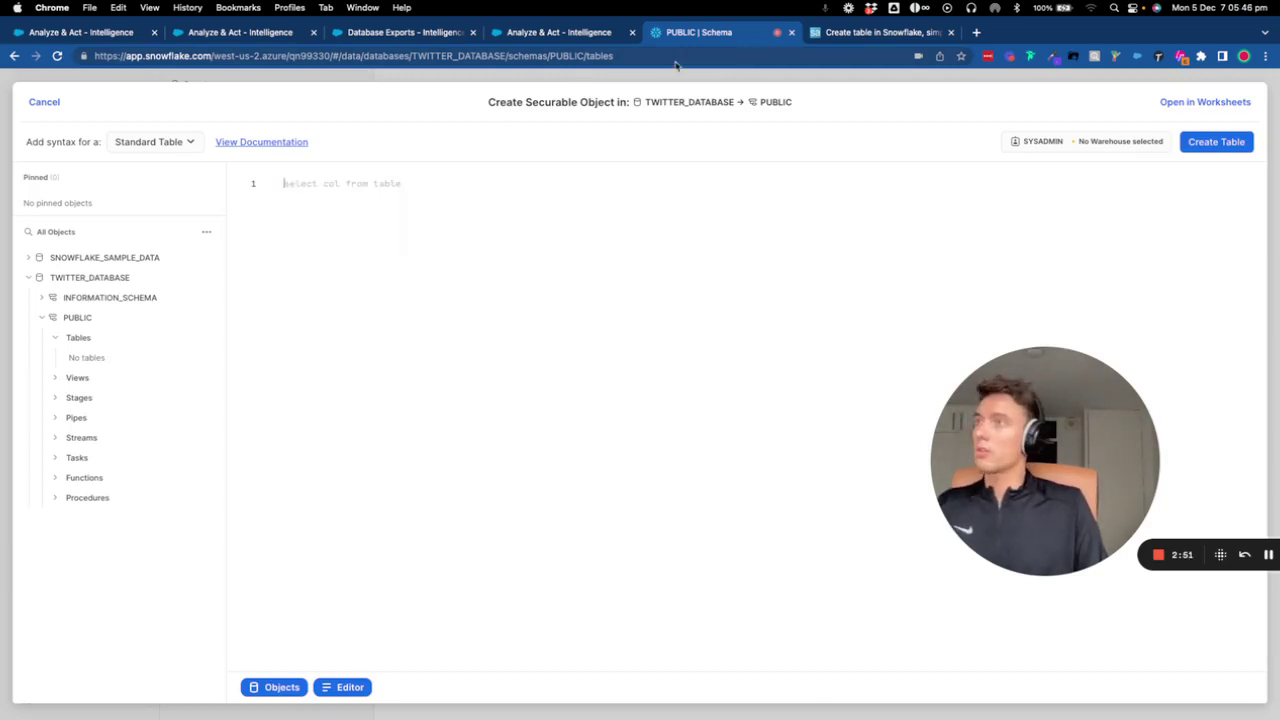
{"action": "left_click", "coordinate": [806, 34]}
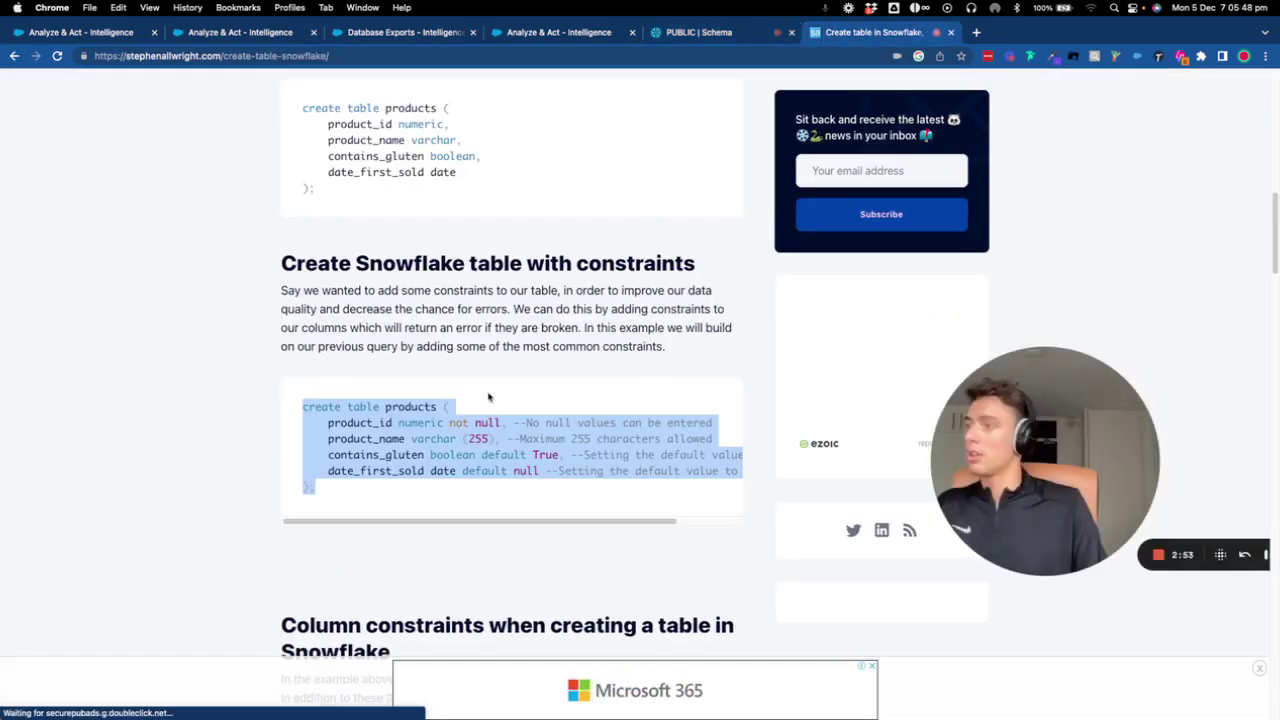
{"action": "key", "text": "super+c"}
{"action": "left_click", "coordinate": [699, 32]}
{"action": "key", "text": "super+v"}
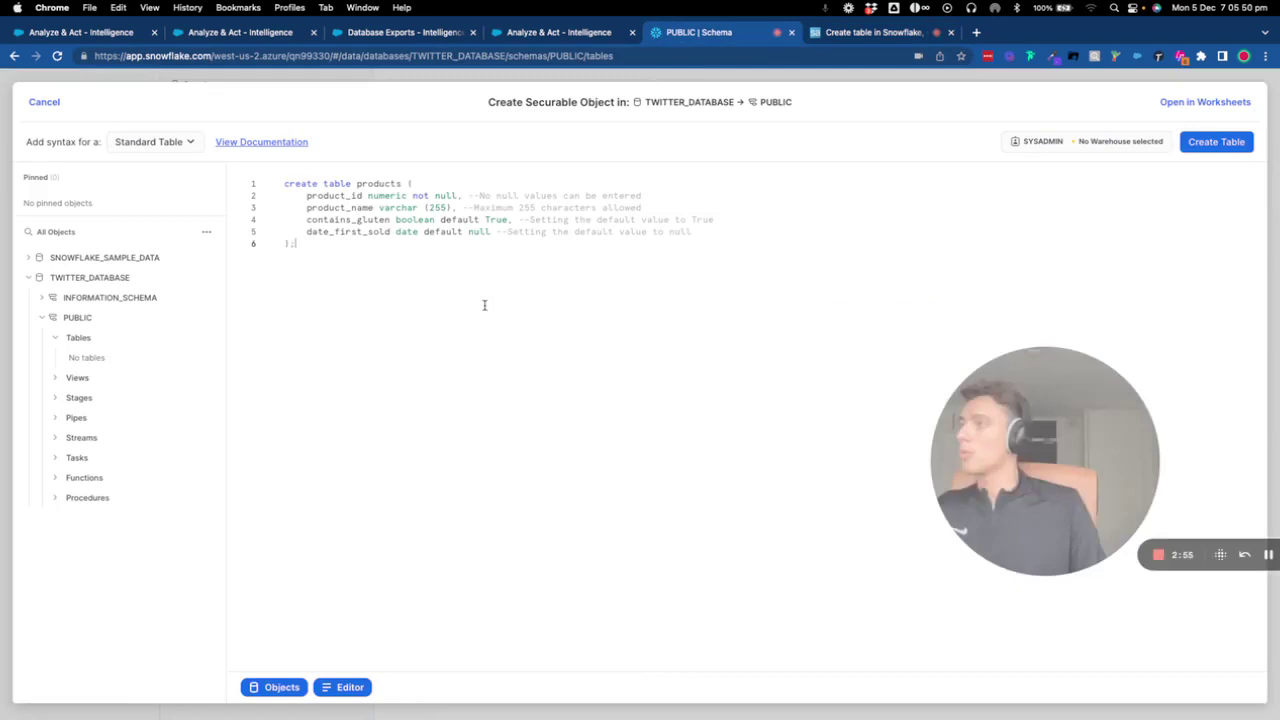
Step: Rename the table to TWITTER_DATABASE and delete the not null constraint and comment
{"action": "double_click", "coordinate": [382, 183]}
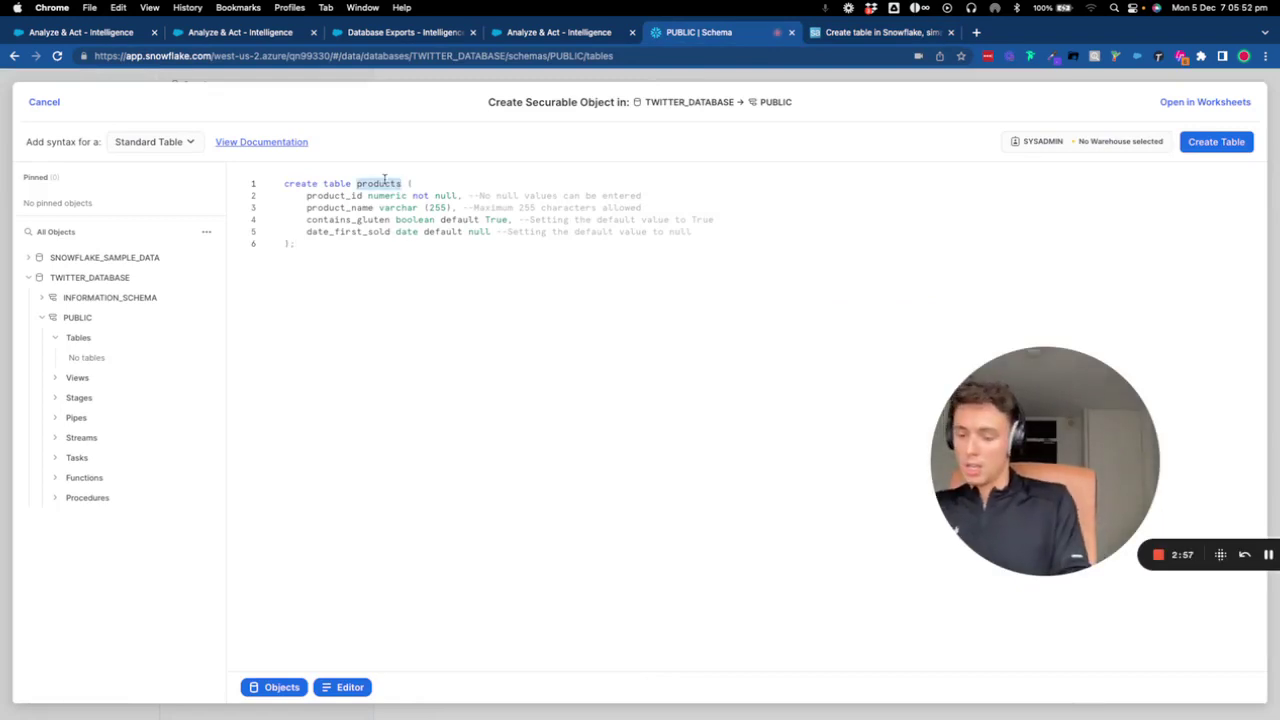
{"action": "type", "text": "Twitt"}
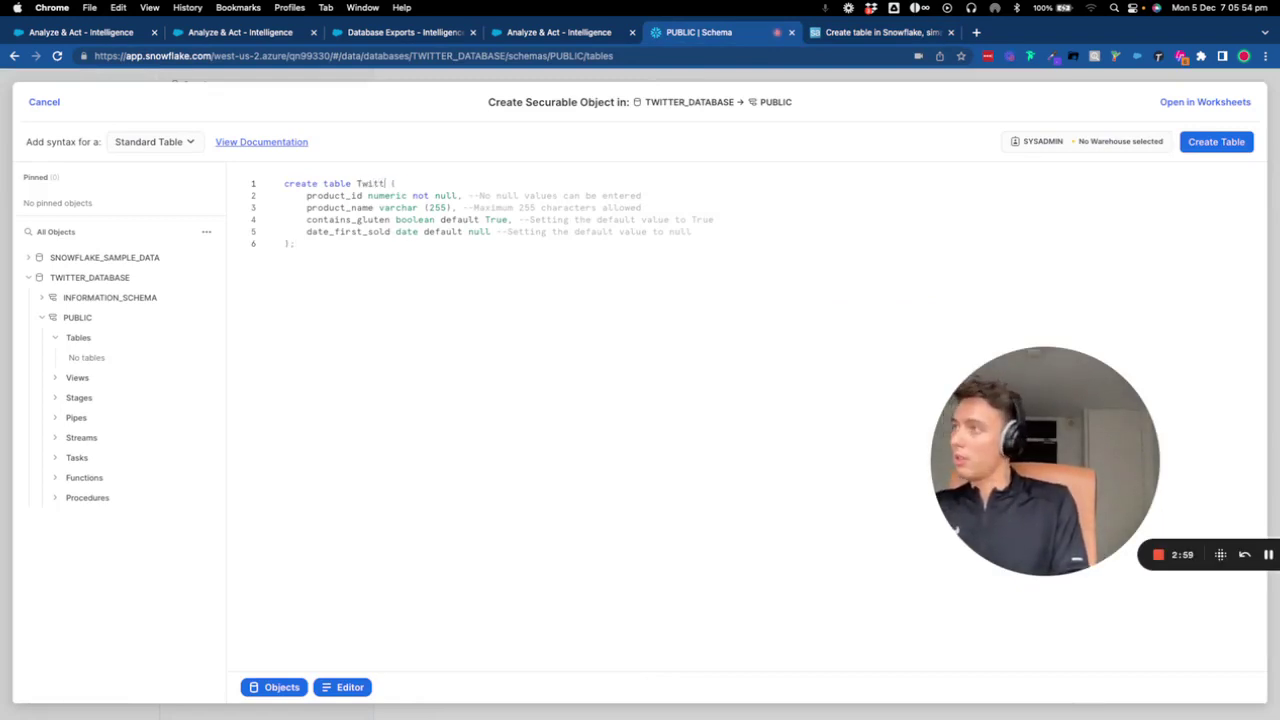
{"action": "type", "text": "er"}
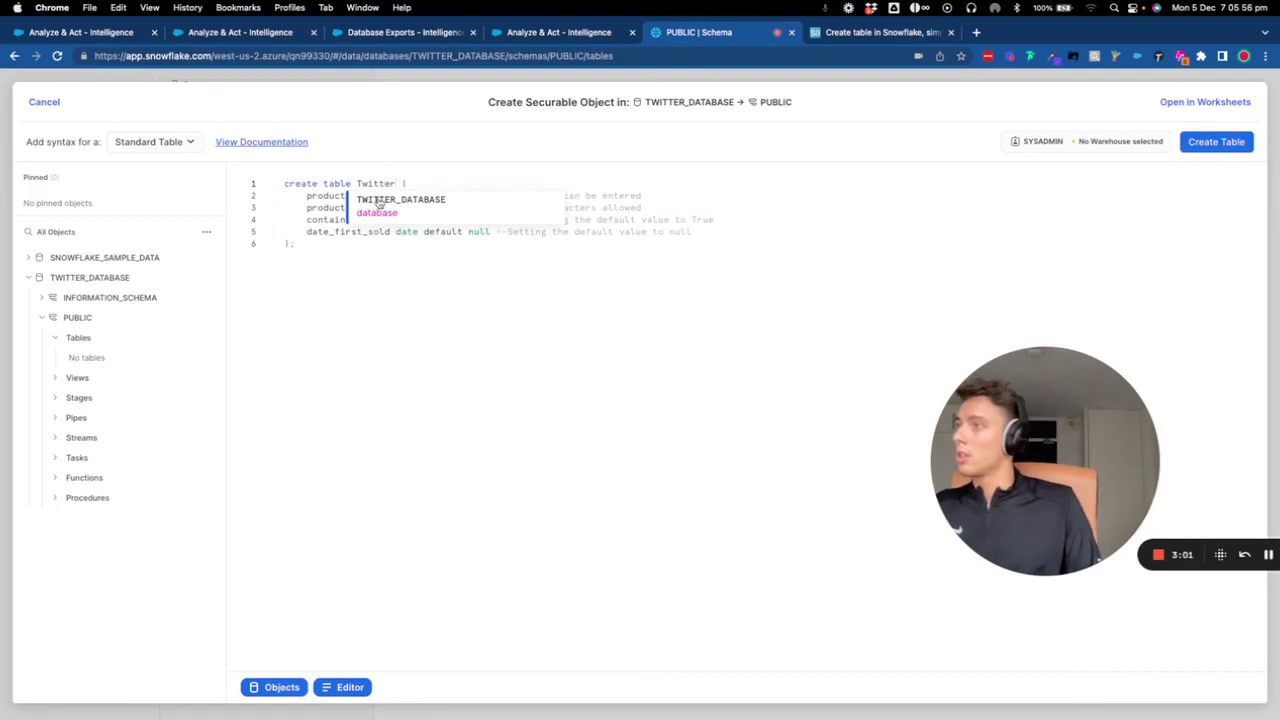
{"action": "left_click", "coordinate": [379, 201]}
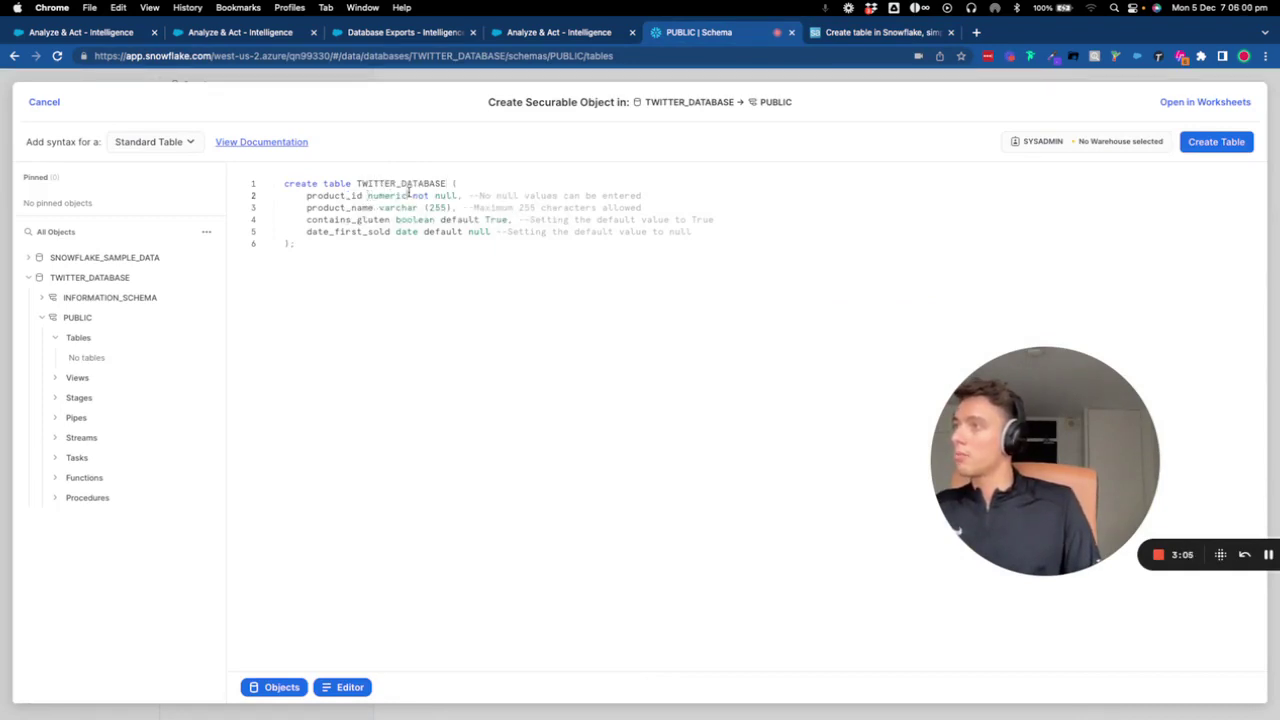
{"action": "mouse_move", "coordinate": [410, 195]}
{"action": "left_mouse_down"}
{"action": "mouse_move", "coordinate": [597, 197]}
{"action": "mouse_move", "coordinate": [280, 208]}
{"action": "mouse_move", "coordinate": [642, 196]}
{"action": "left_mouse_up"}
{"action": "key", "text": "BackSpace"}
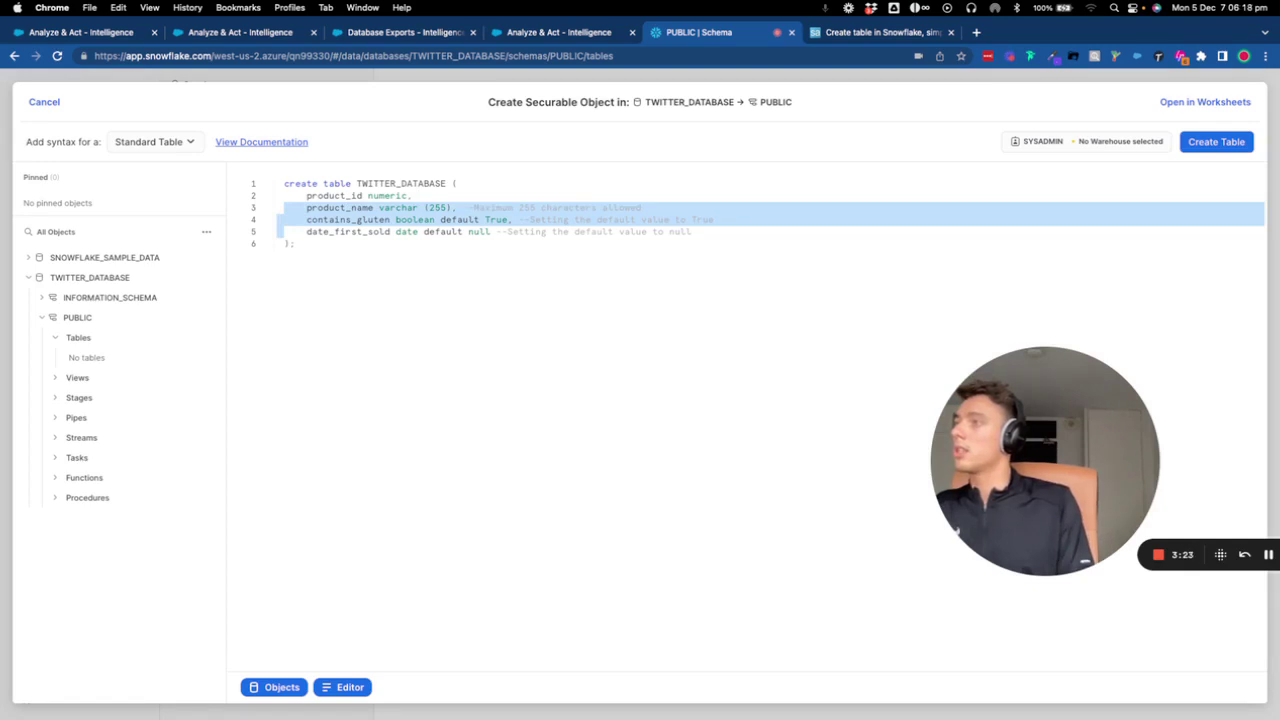
Step: Cut the extra columns, leaving a numeric Media column and a date_Media_Cost date column
{"action": "key", "text": "BackSpace"}
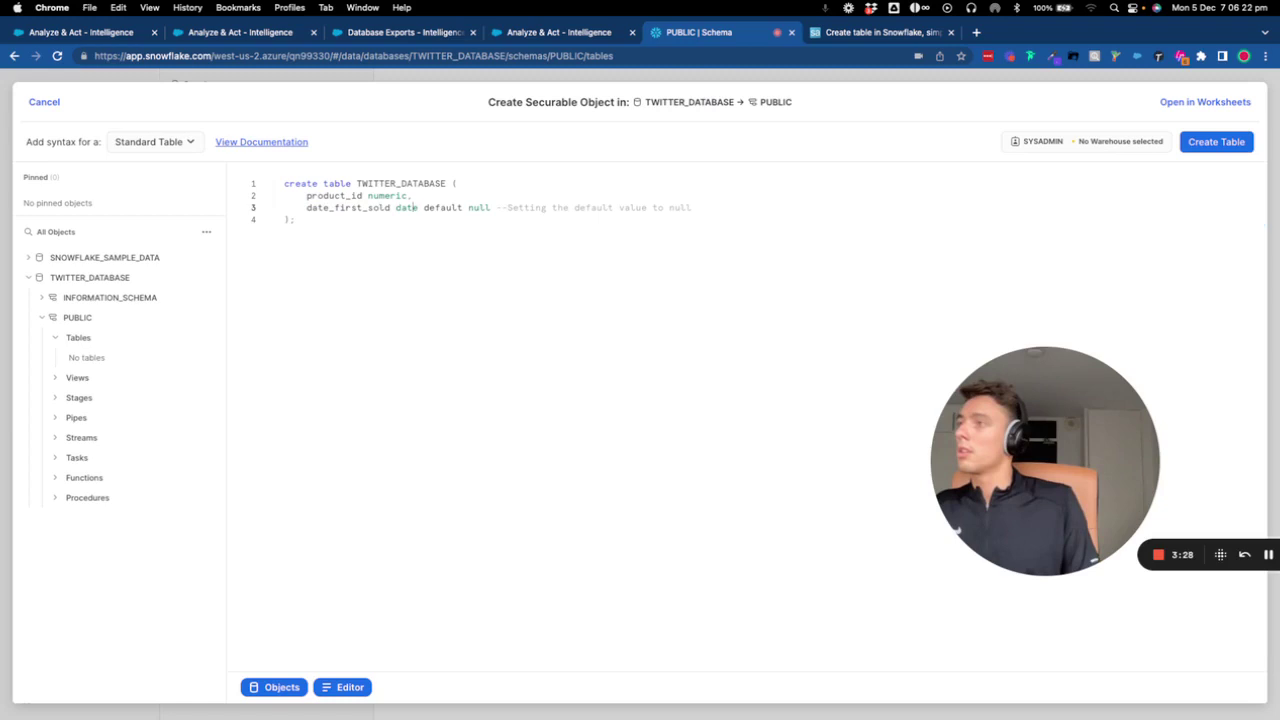
{"action": "key", "text": "alt+shift+Right"}
{"action": "key", "text": "alt+shift+Right"}
{"action": "key", "text": "alt+shift+Right"}
{"action": "key", "text": "alt+shift+Right"}
{"action": "key", "text": "alt+shift+Right"}
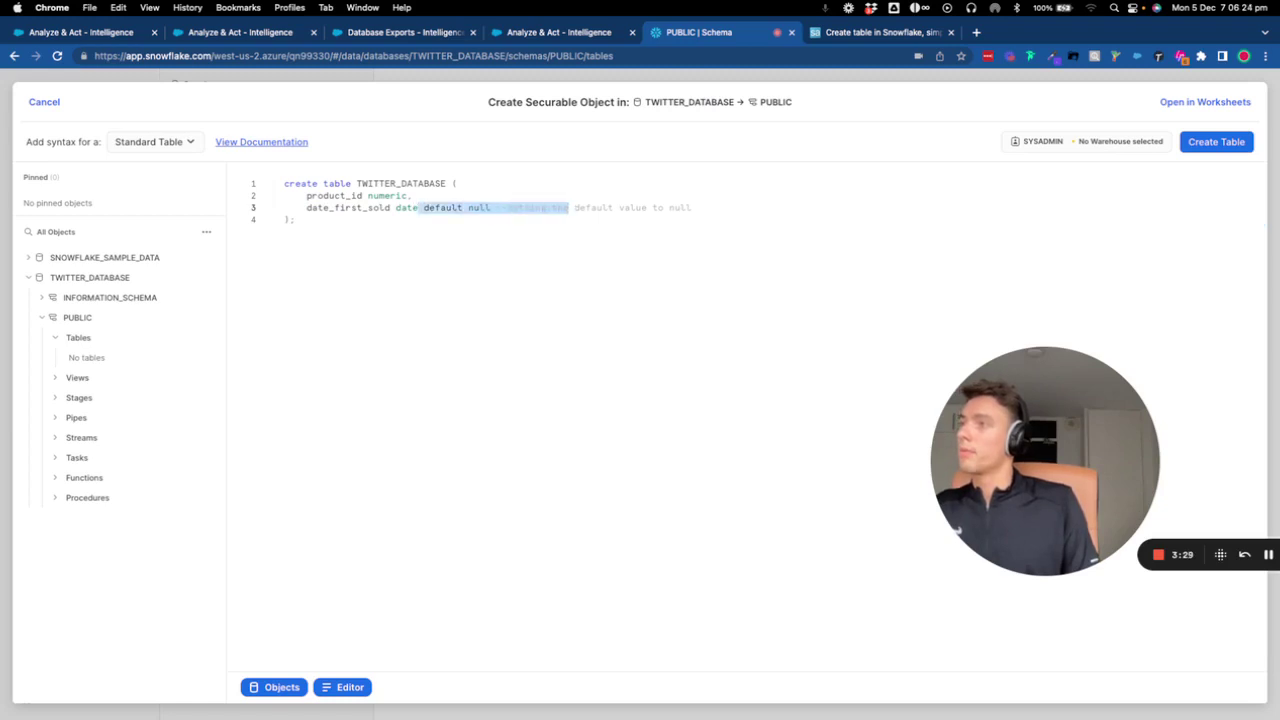
{"action": "key", "text": "alt+shift+Right"}
{"action": "key", "text": "alt+shift+Right"}
{"action": "key", "text": "alt+shift+Right"}
{"action": "key", "text": "alt+shift+Right"}
{"action": "key", "text": "BackSpace"}
{"action": "key", "text": "Escape"}
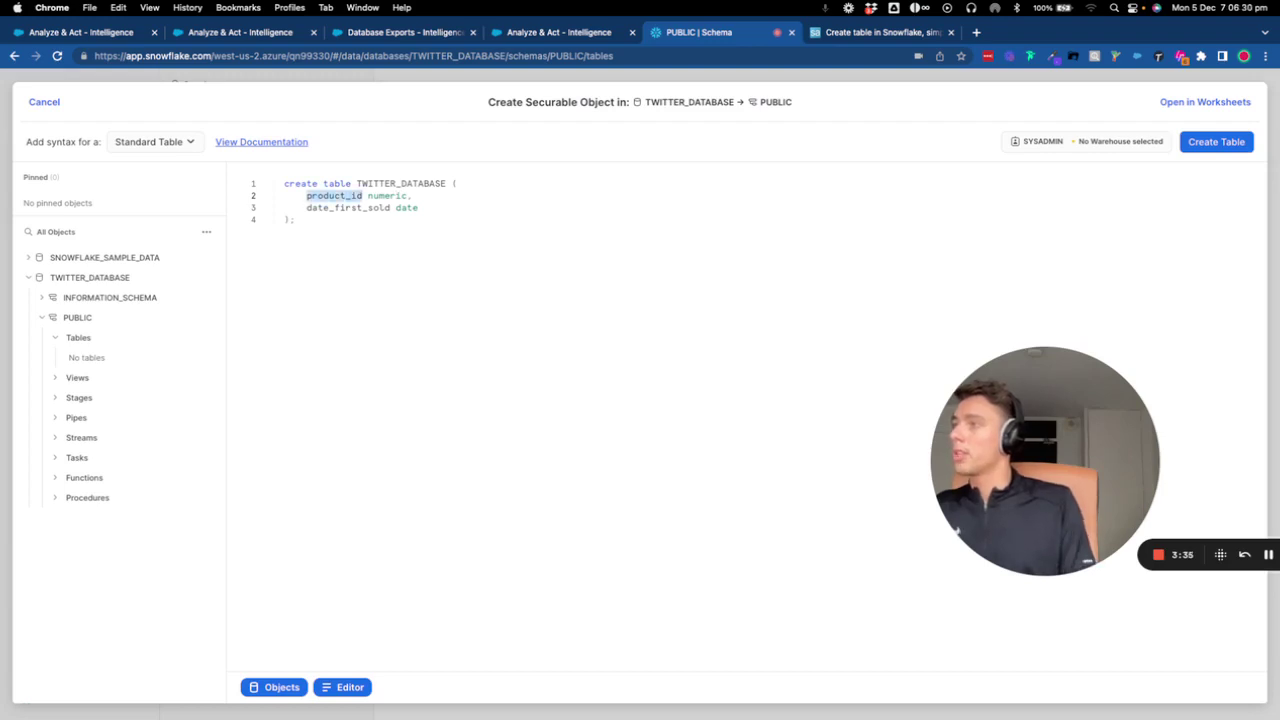
{"action": "type", "text": "Media"}
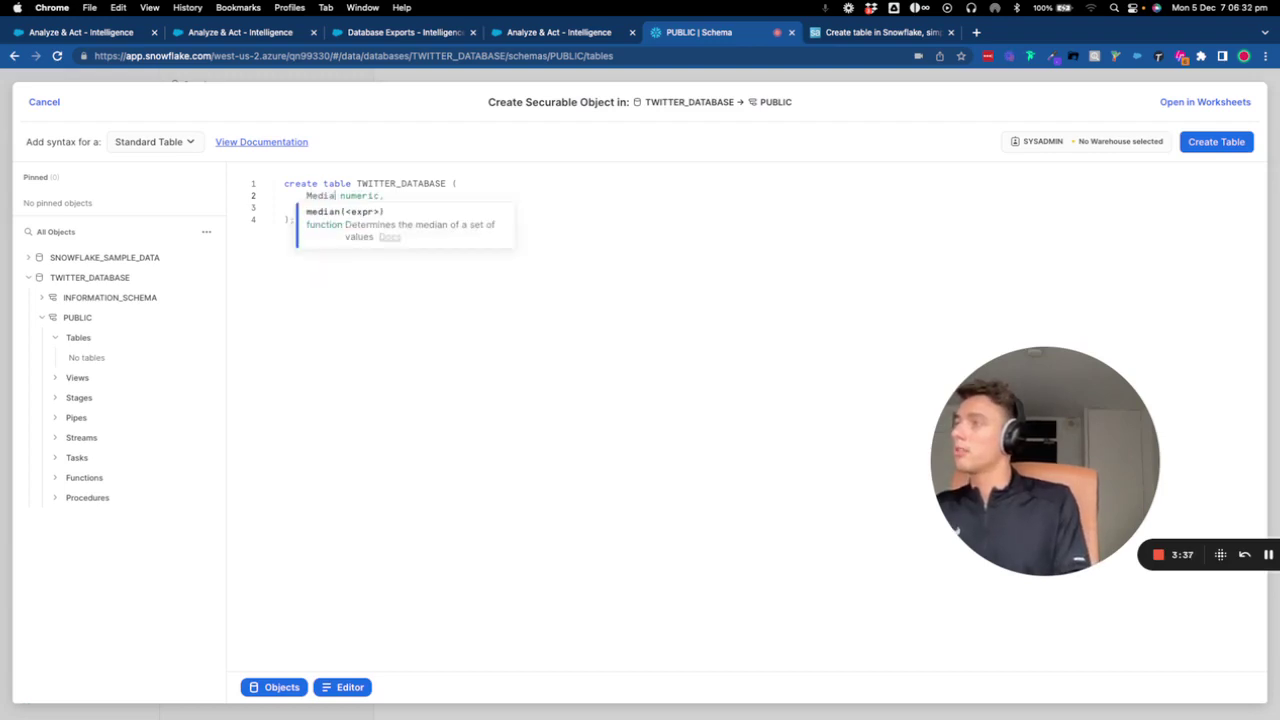
{"action": "type", "text": " Cost"}
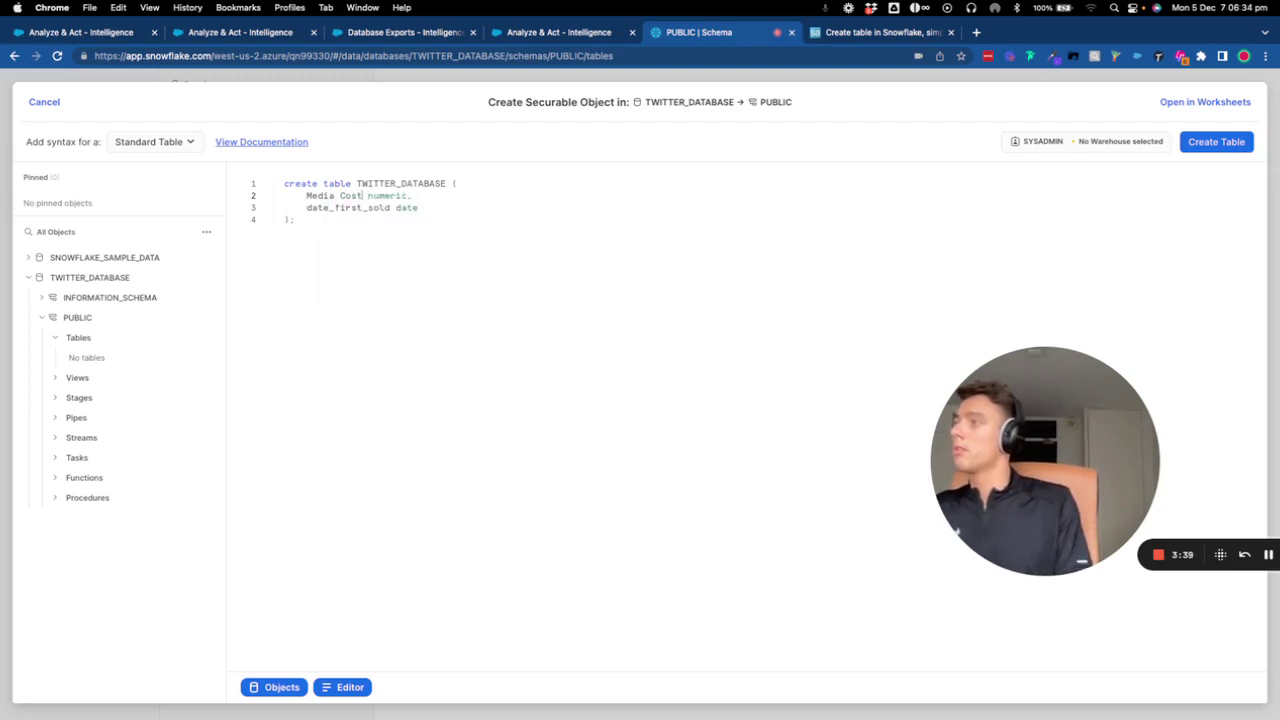
{"action": "key", "text": "Down"}
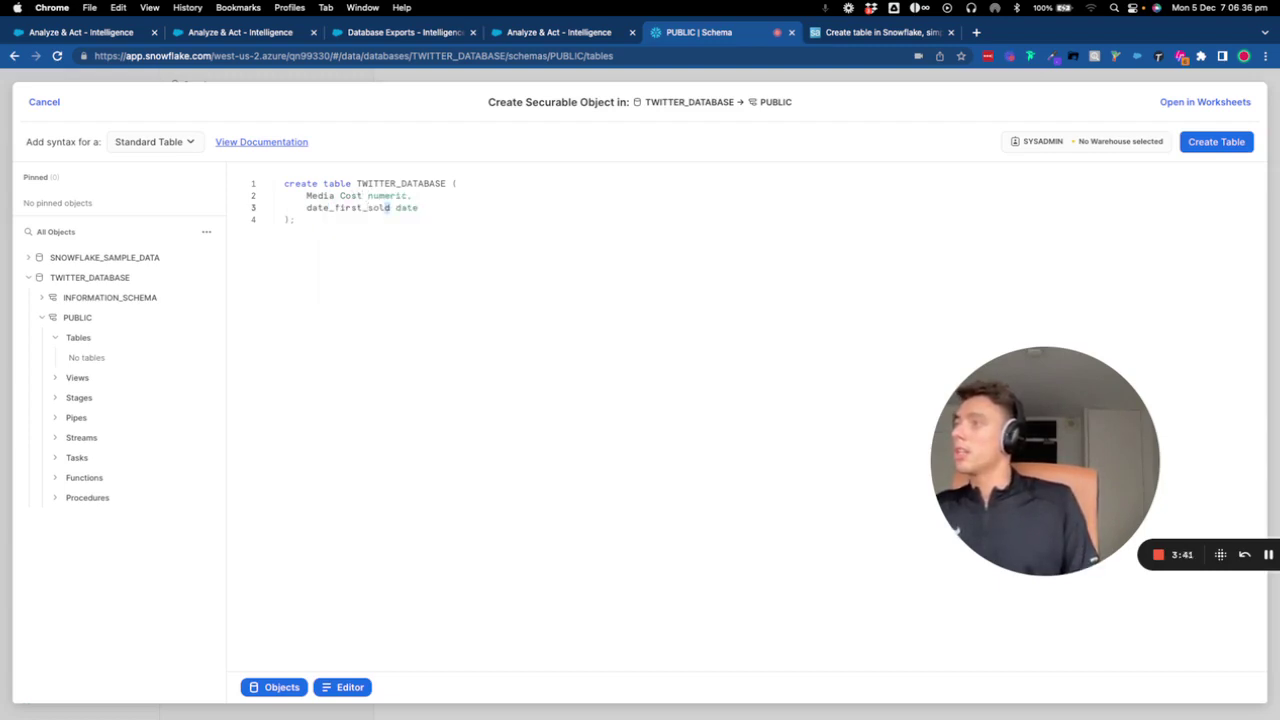
{"action": "key", "text": "shift+Left"}
{"action": "key", "text": "shift+Left"}
{"action": "key", "text": "shift+Left"}
{"action": "key", "text": "shift+Left"}
{"action": "key", "text": "shift+Left"}
{"action": "key", "text": "shift+Left"}
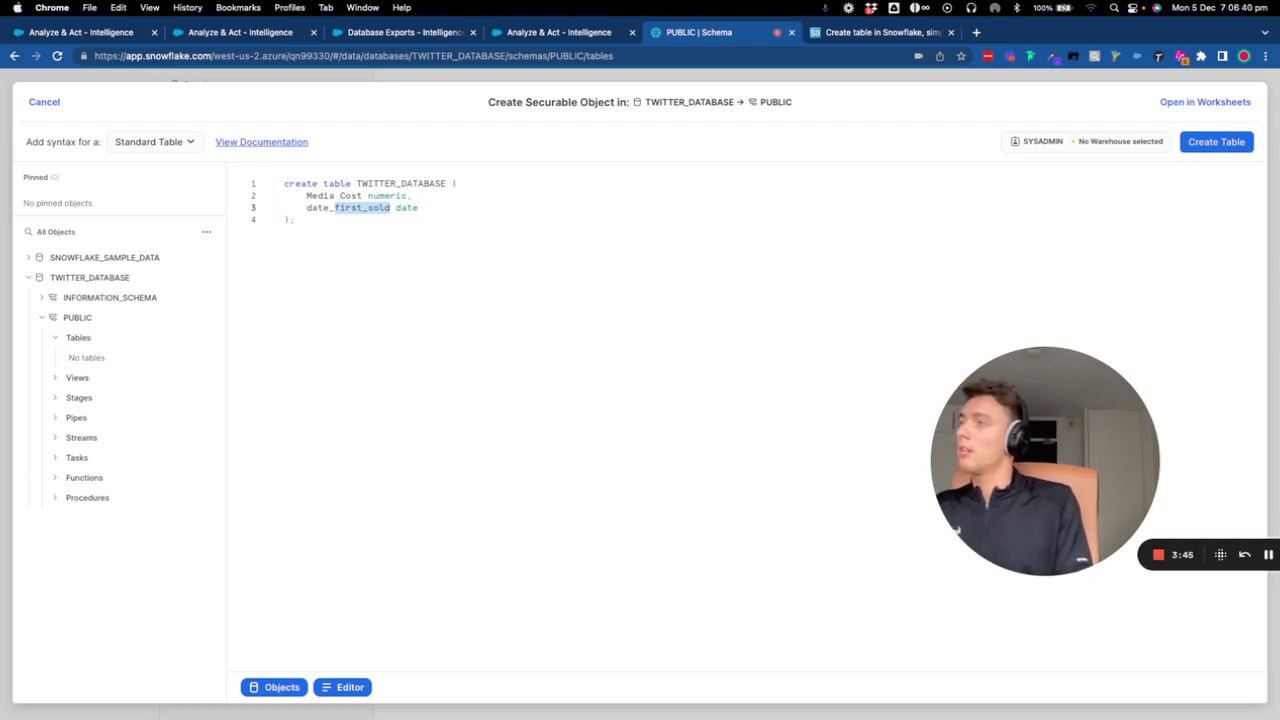
{"action": "type", "text": "Media_"}
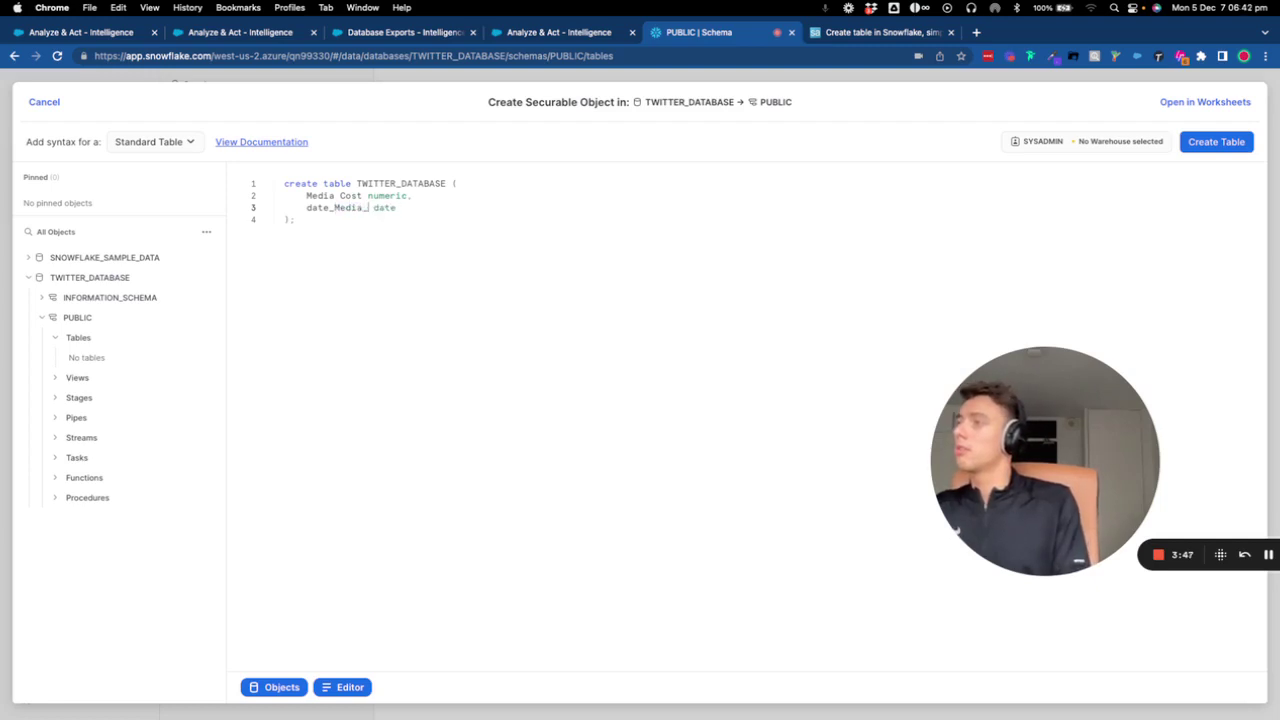
{"action": "type", "text": "Cost"}
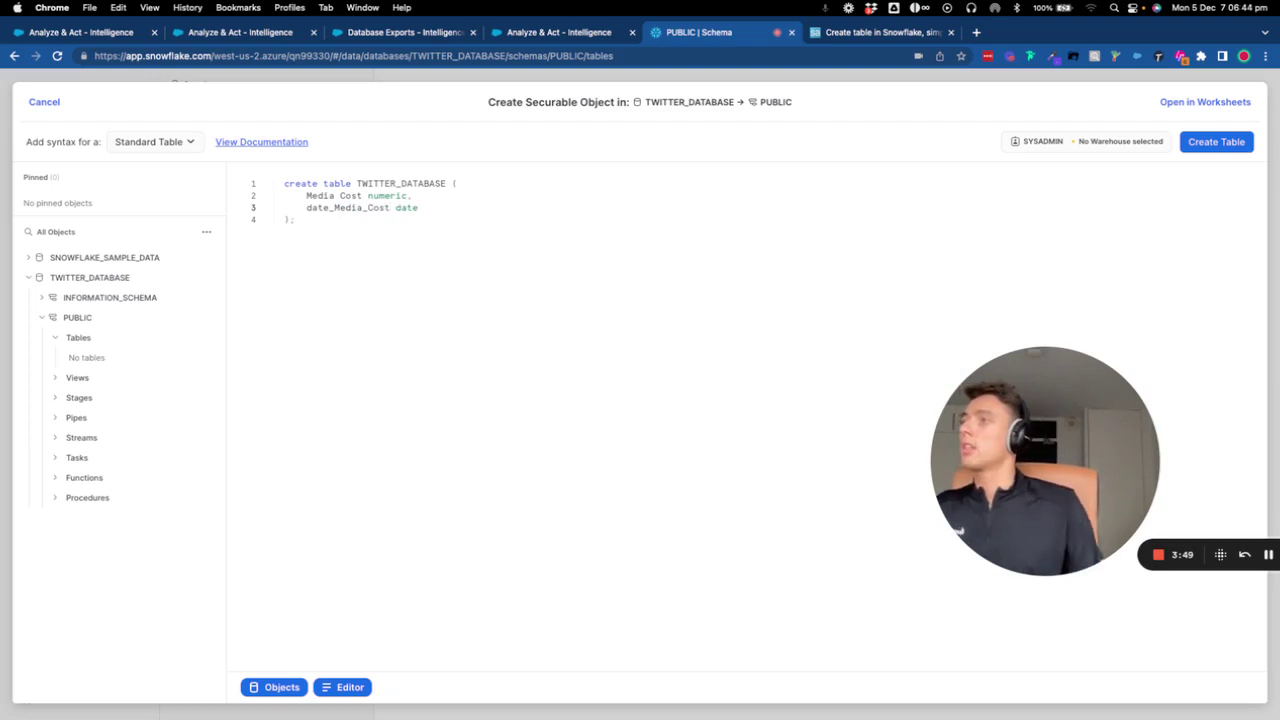
Step: Run the statement, fixing the first column name to MEDIA, to create the table
{"action": "left_click", "coordinate": [1085, 142]}
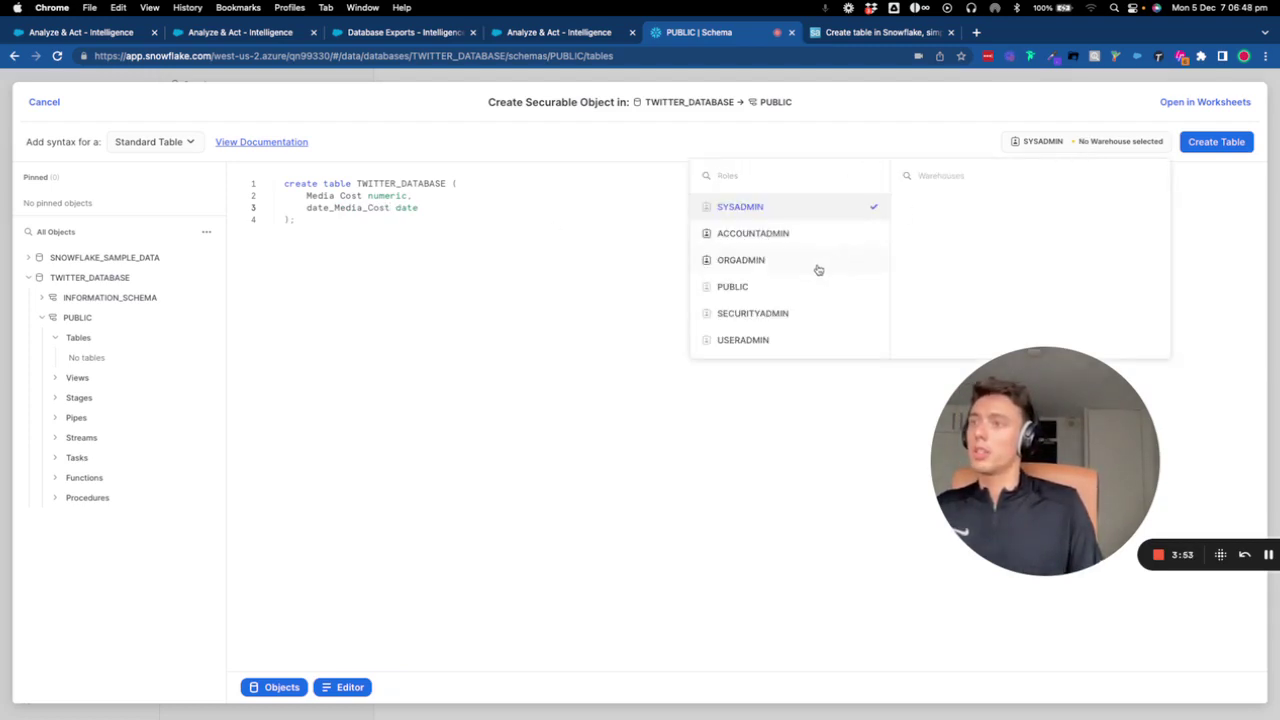
{"action": "left_click", "coordinate": [933, 150]}
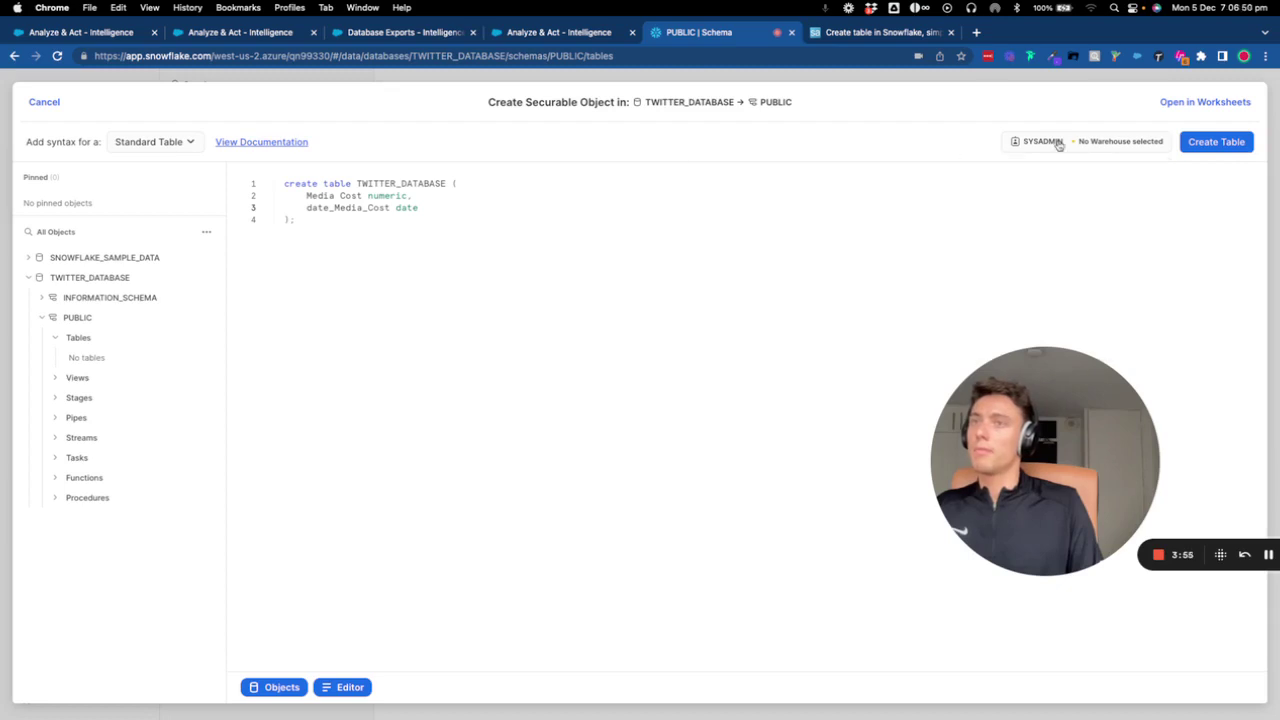
{"action": "left_click", "coordinate": [1097, 146]}
{"action": "left_click", "coordinate": [872, 139]}
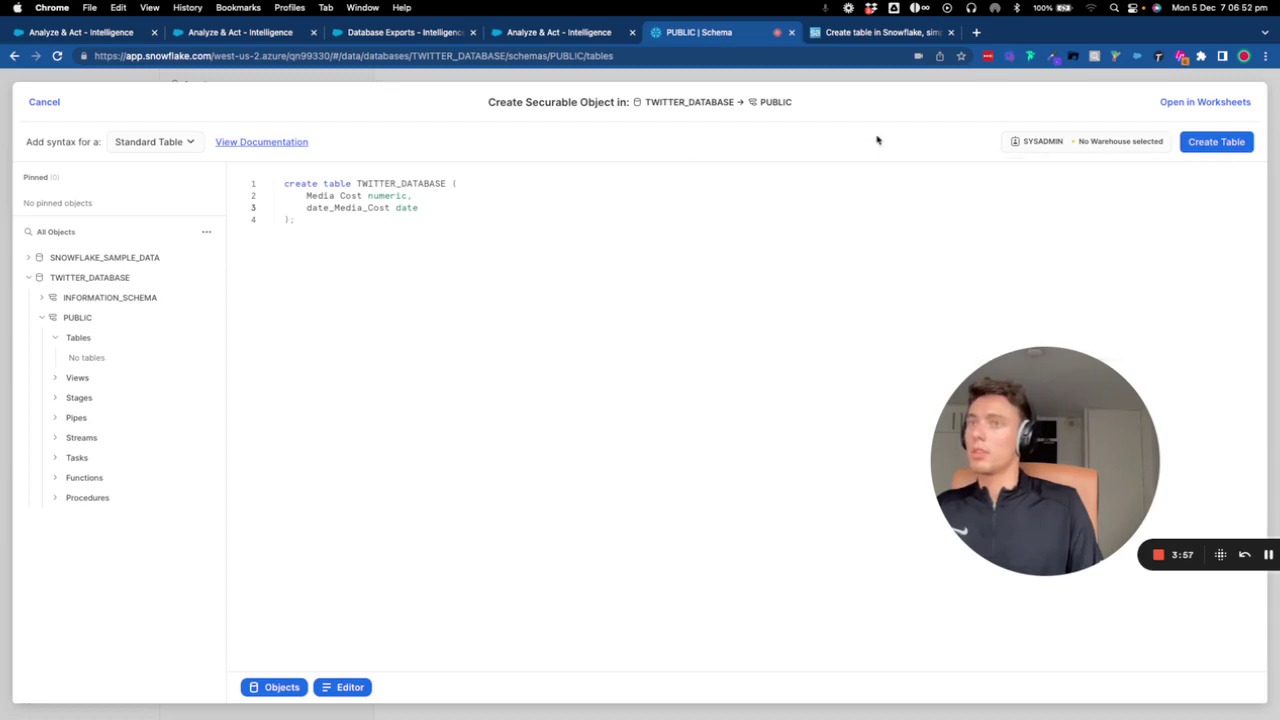
{"action": "left_click", "coordinate": [1192, 145]}
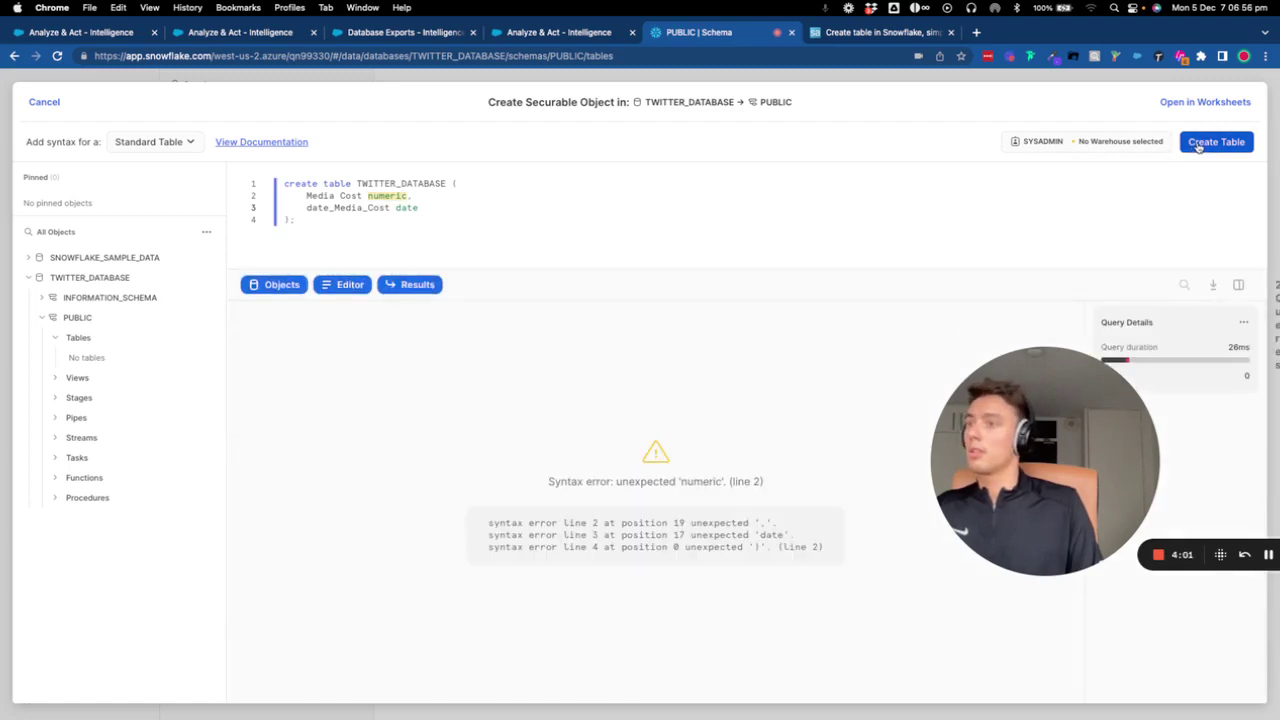
{"action": "left_click", "coordinate": [1198, 146]}
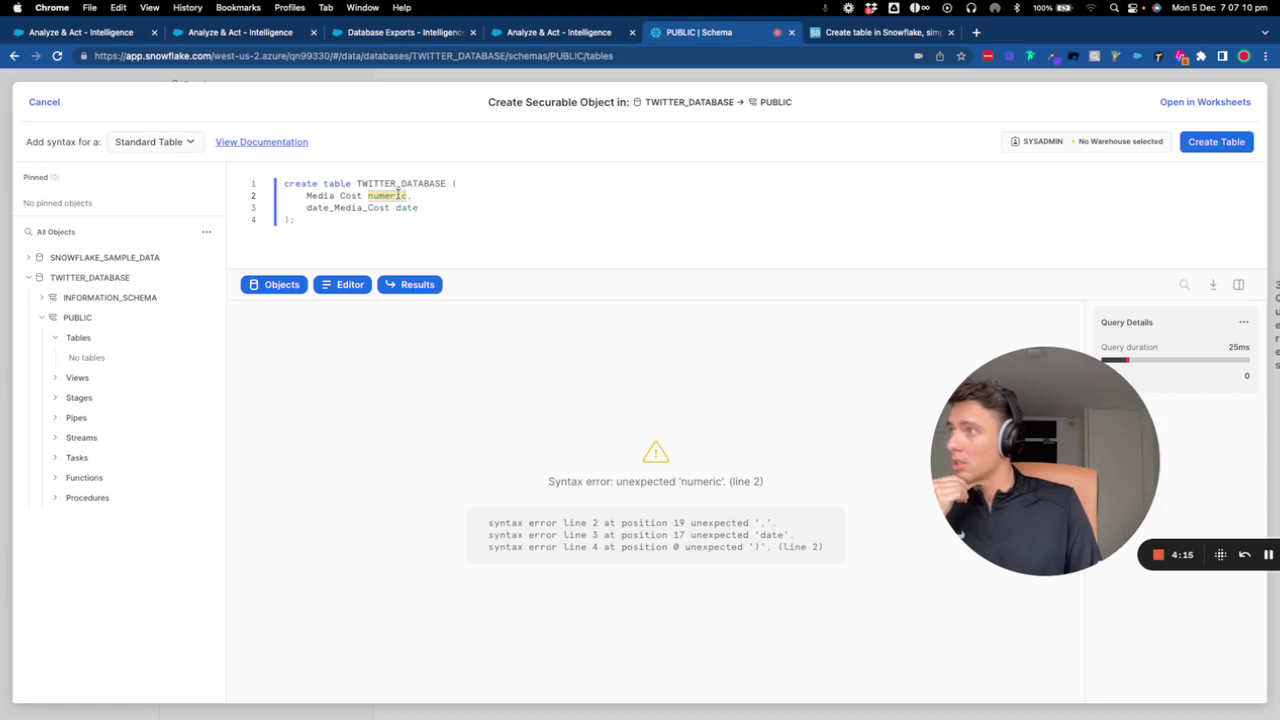
{"action": "key", "text": "BackSpace"}
{"action": "key", "text": "BackSpace"}
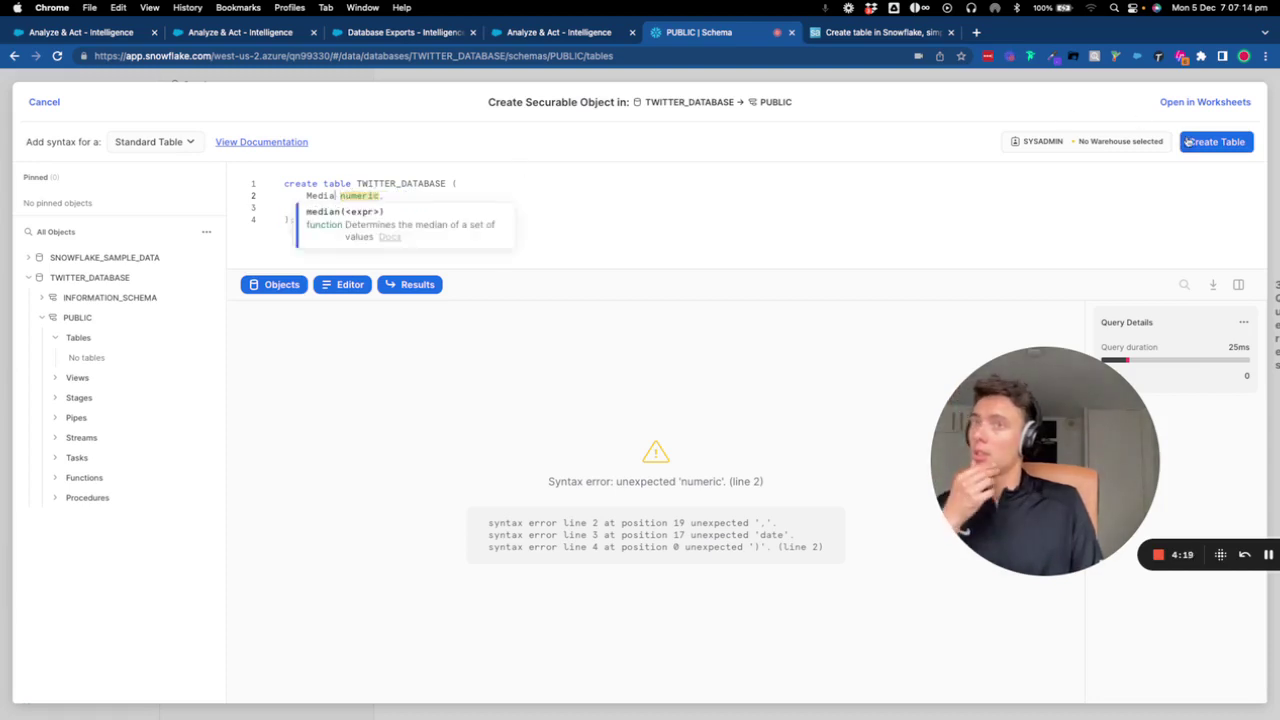
{"action": "left_click", "coordinate": [1216, 141]}
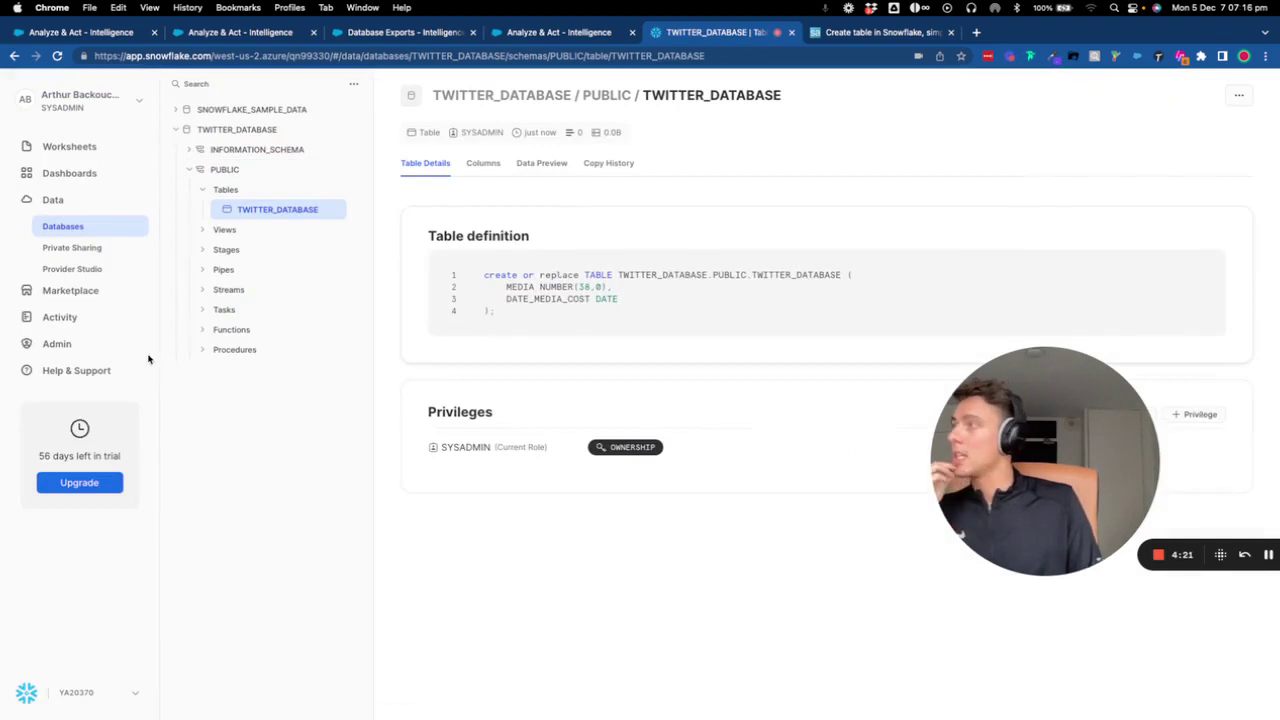
Step: Under Admin > Warehouses, create an X-Small warehouse named TWITTER_WA
{"action": "left_click", "coordinate": [57, 345]}
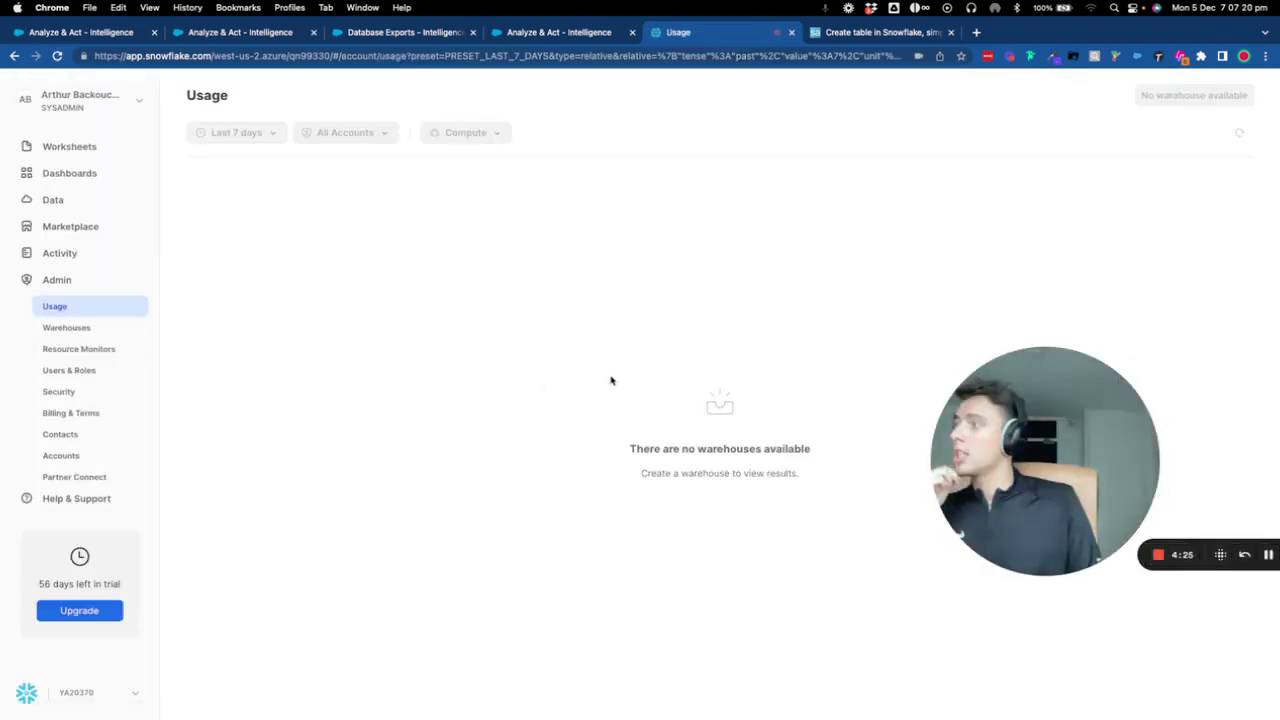
{"action": "left_click", "coordinate": [44, 328]}
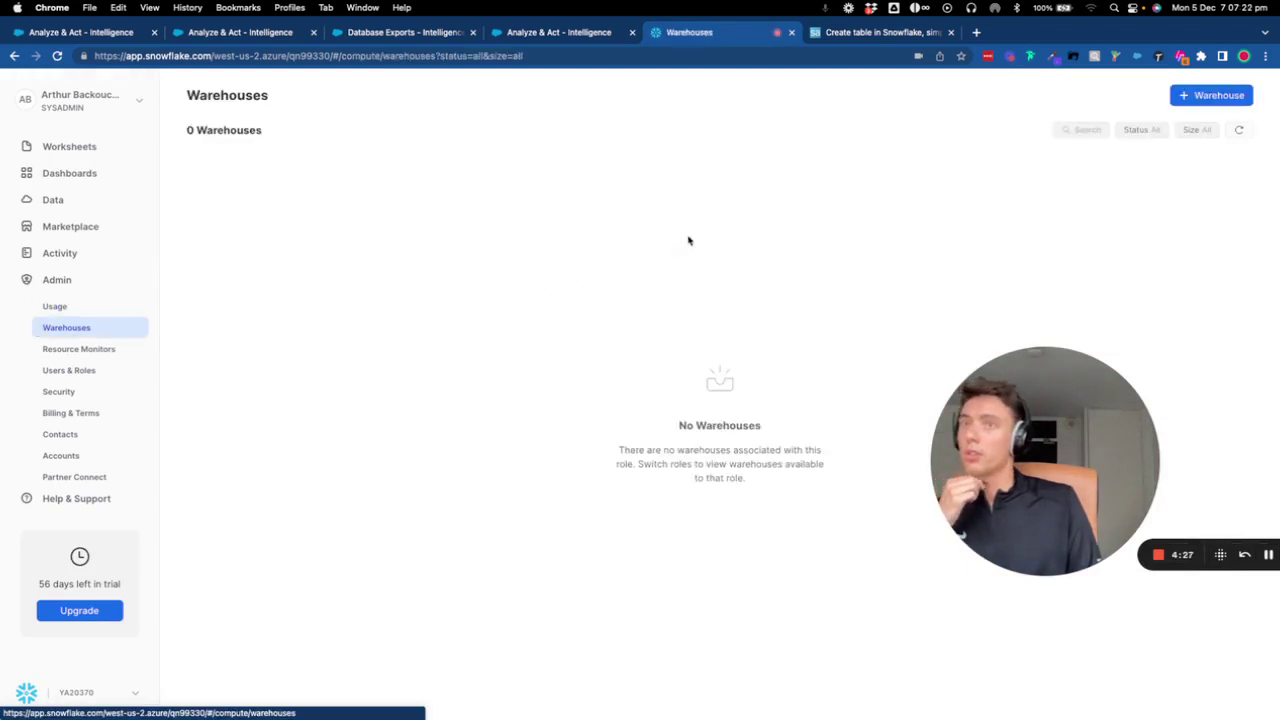
{"action": "left_click", "coordinate": [1186, 94]}
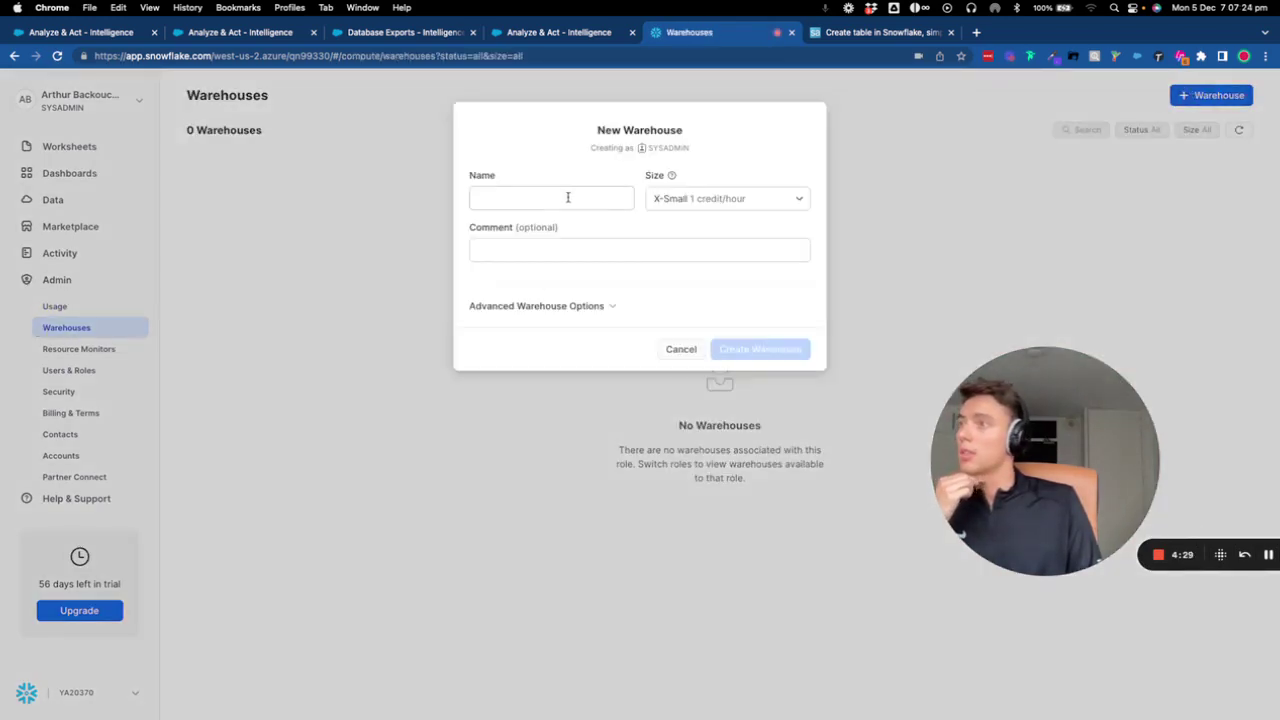
{"action": "left_click", "coordinate": [567, 197]}
{"action": "type", "text": "TWIT"}
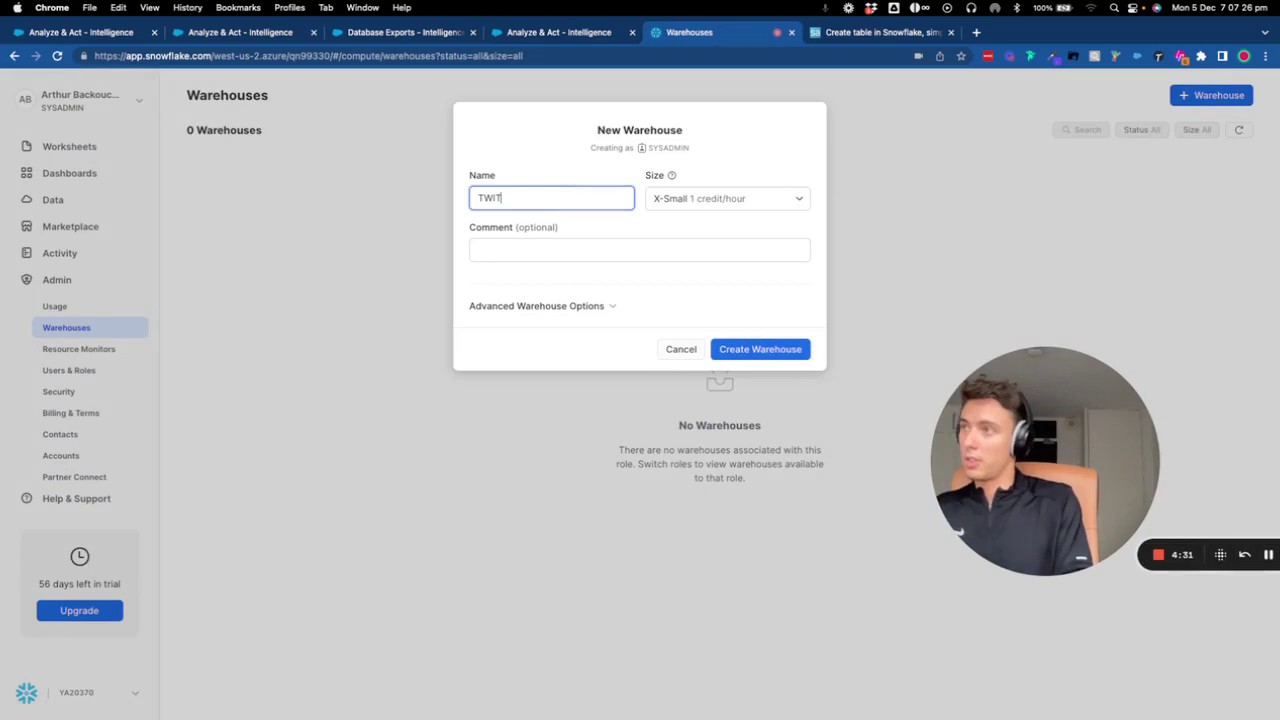
{"action": "type", "text": "TER_WA"}
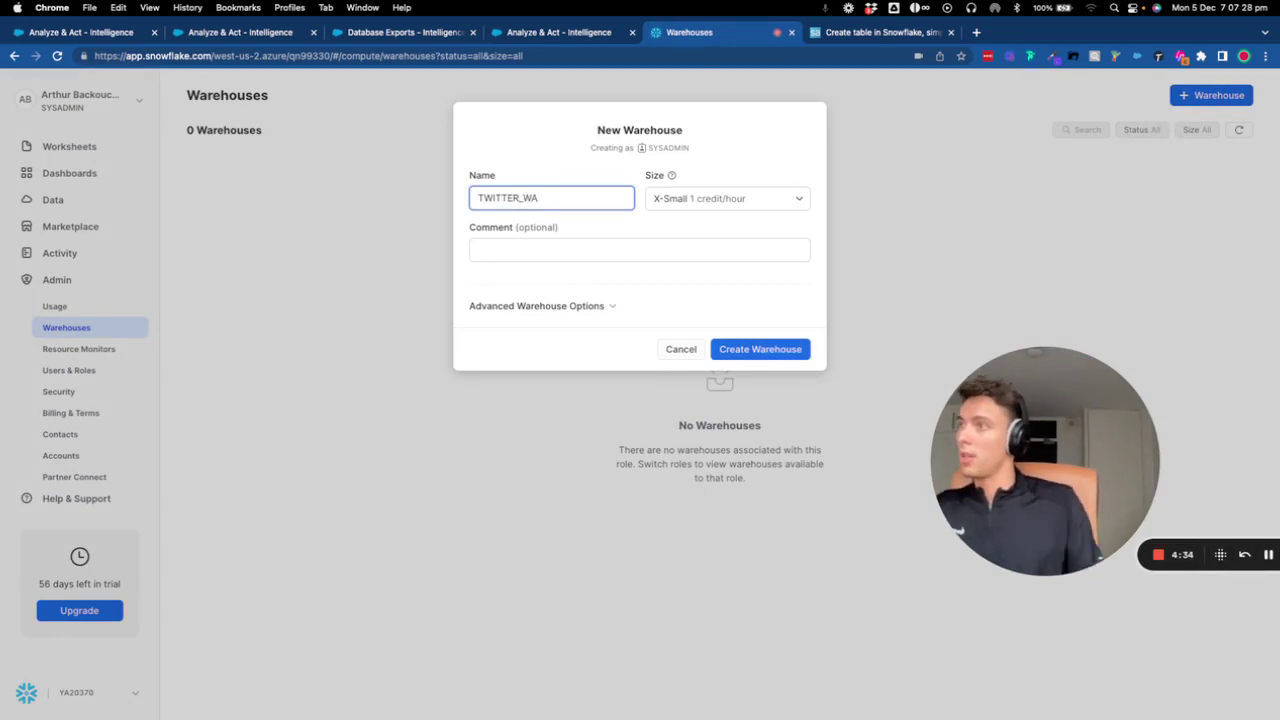
{"action": "key", "text": "BackSpace"}
{"action": "key", "text": "BackSpace"}
{"action": "key", "text": "BackSpace"}
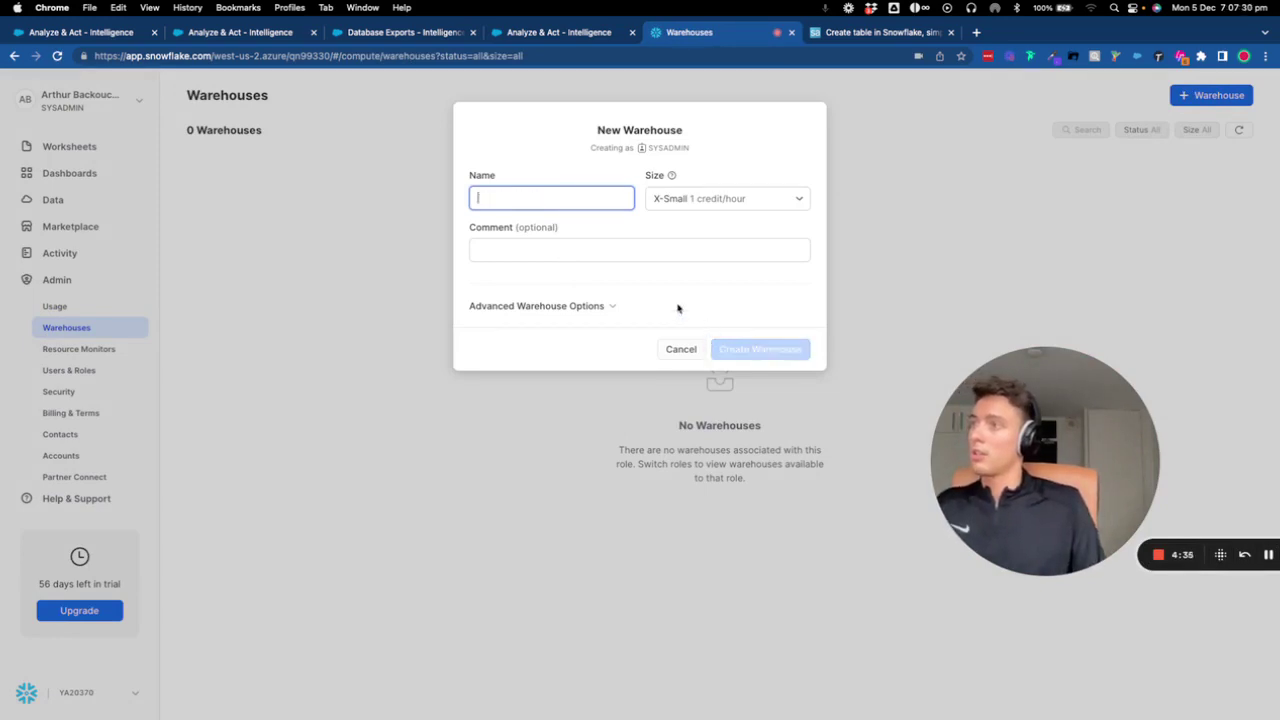
{"action": "type", "text": "TWITTER_WA"}
{"action": "left_click", "coordinate": [643, 250]}
{"action": "type", "text": "TWITTER_WA"}
{"action": "left_click", "coordinate": [748, 344]}
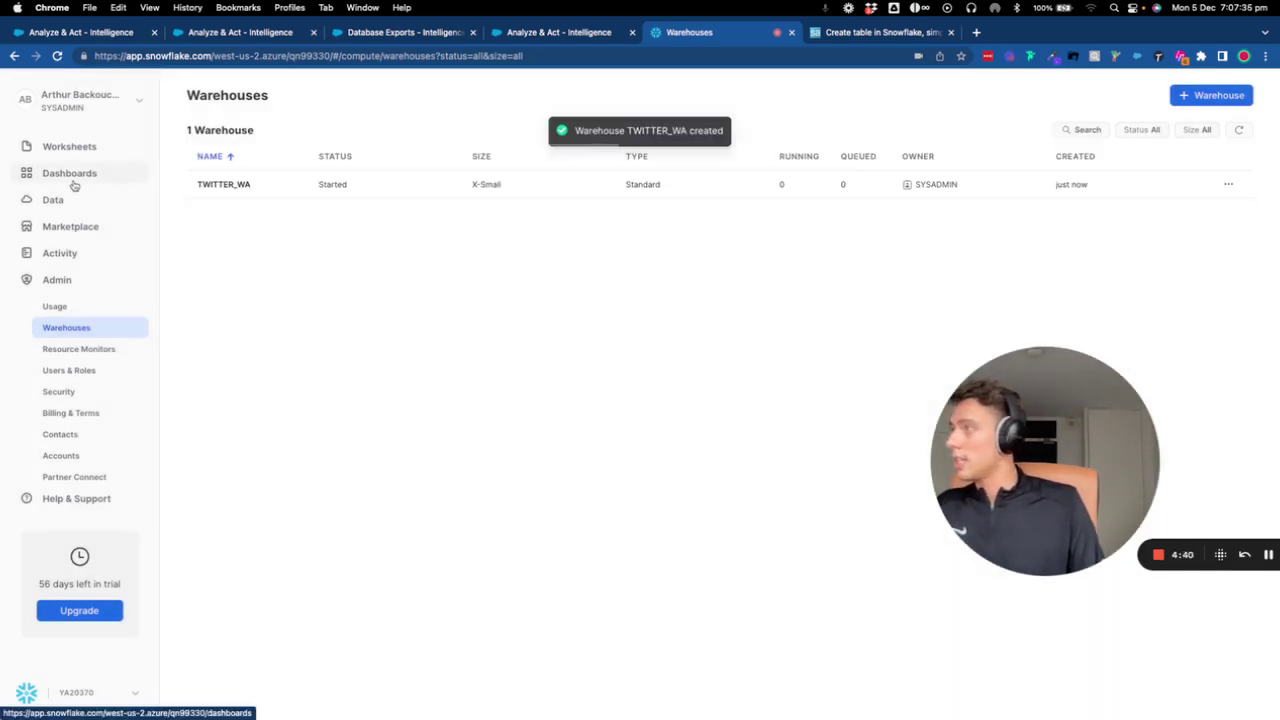
Step: Open the TWITTER_DATABASE table under TWITTER_DATABASE > PUBLIC > Tables
{"action": "left_click", "coordinate": [55, 199]}
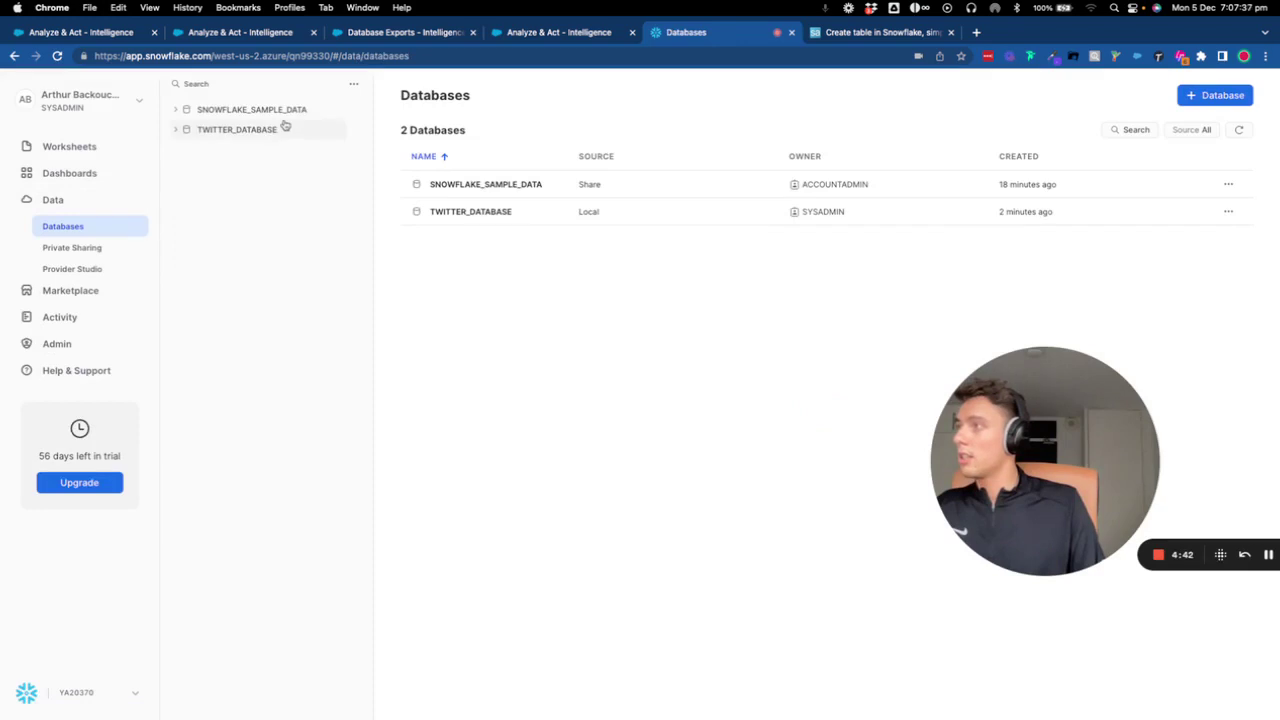
{"action": "left_click", "coordinate": [273, 131]}
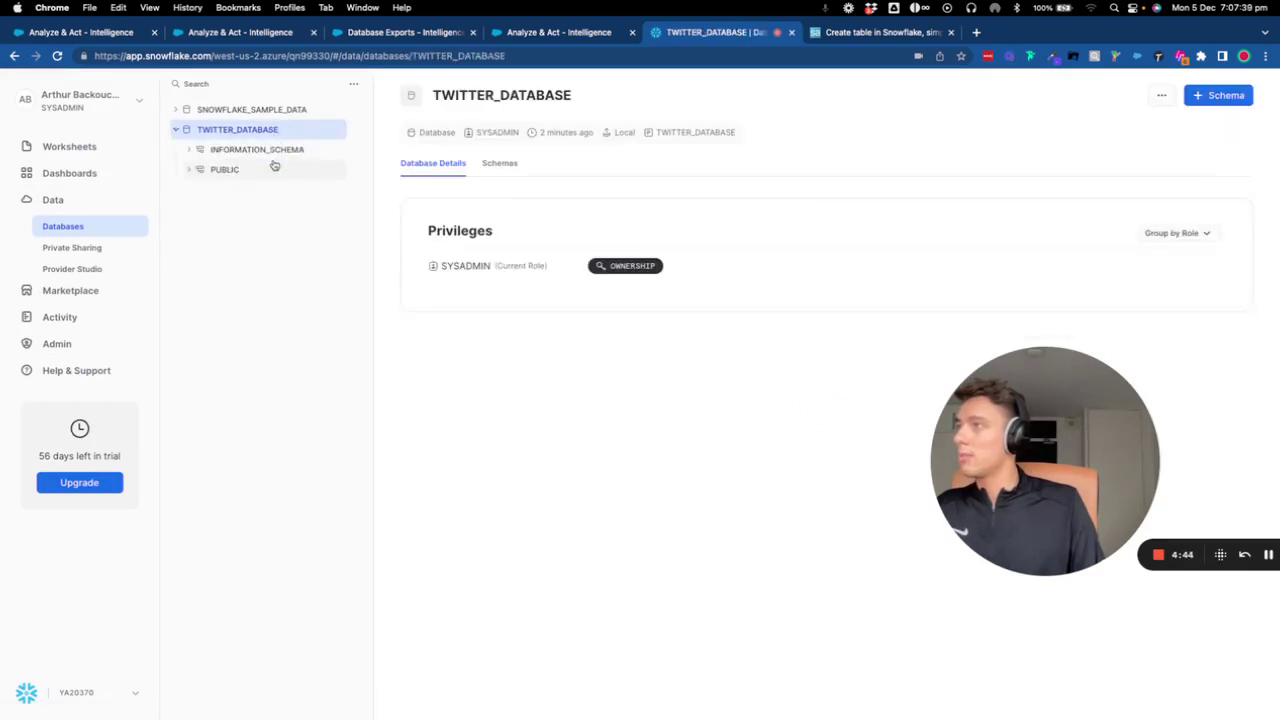
{"action": "left_click", "coordinate": [268, 170]}
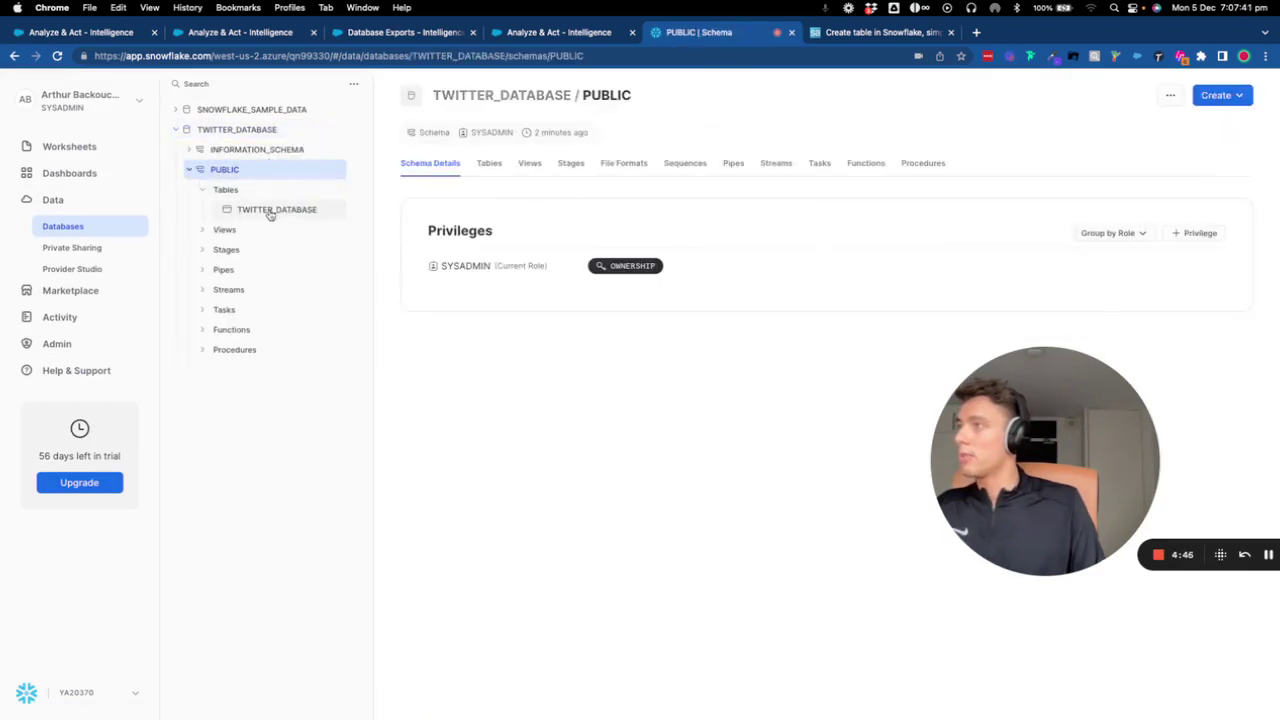
{"action": "left_click", "coordinate": [270, 210]}
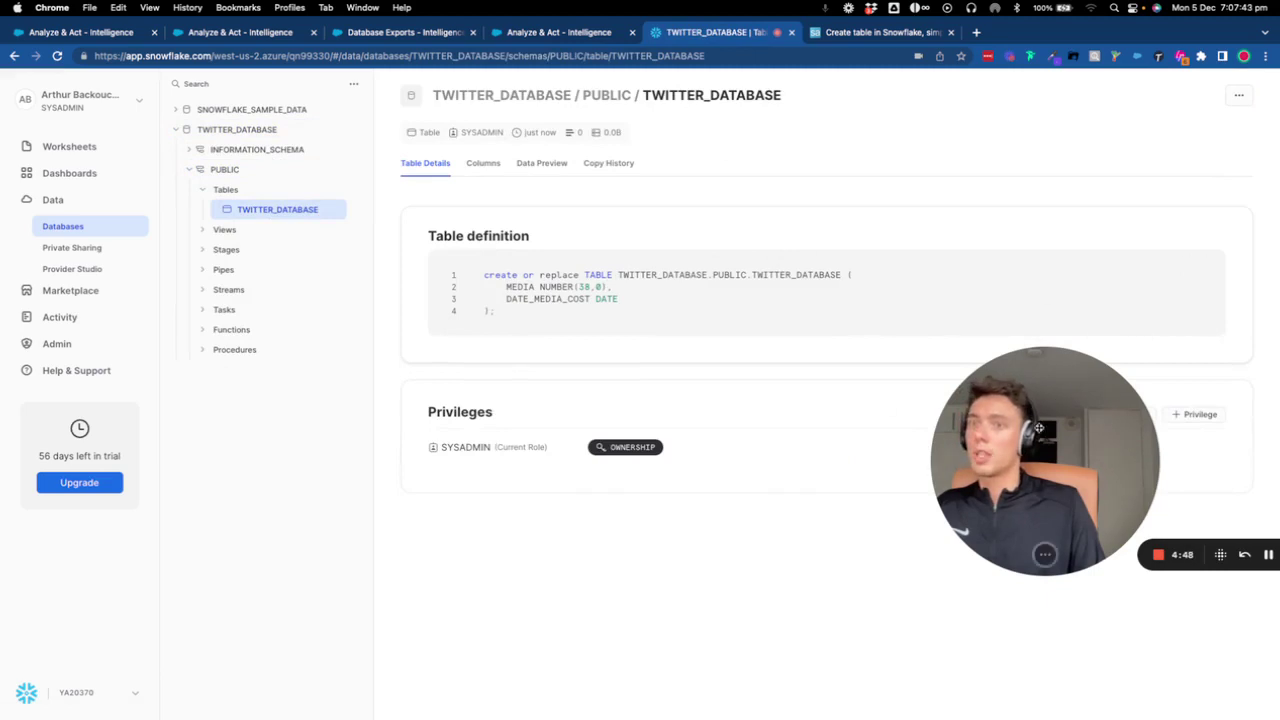
Step: Start editing the table's name and comment, then cancel without changes
{"action": "left_click", "coordinate": [1239, 97]}
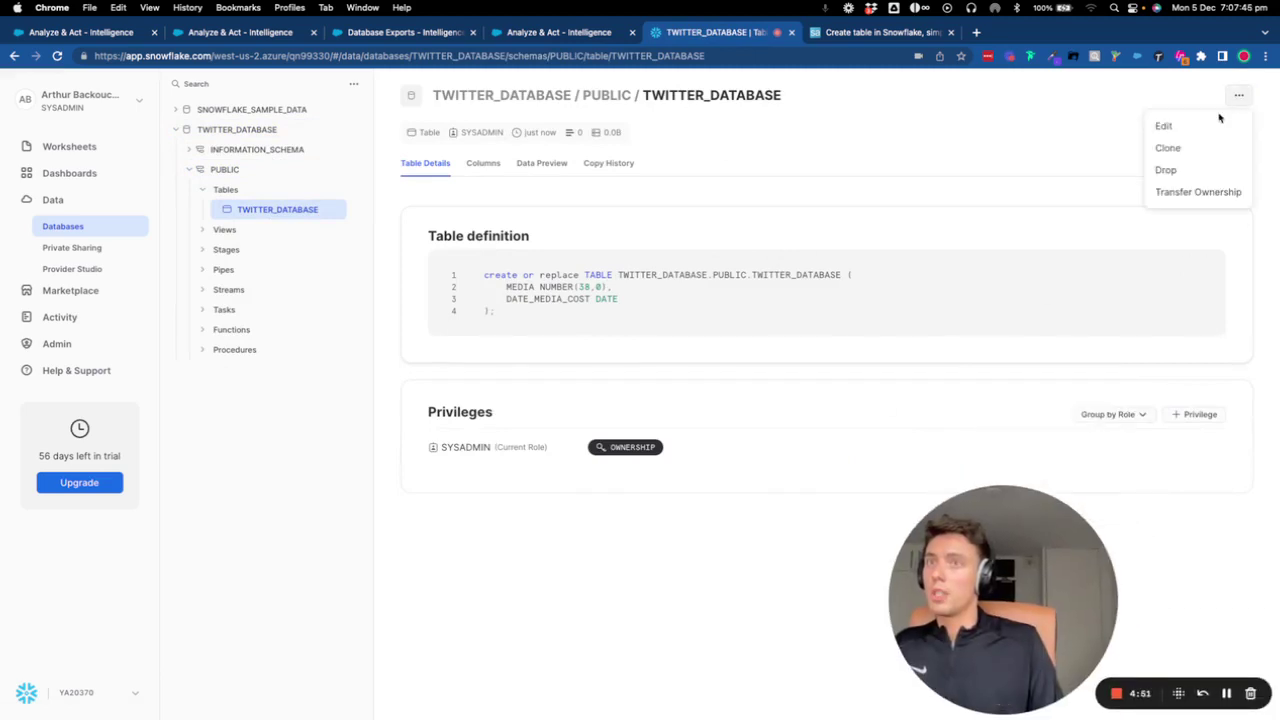
{"action": "left_click", "coordinate": [1210, 124]}
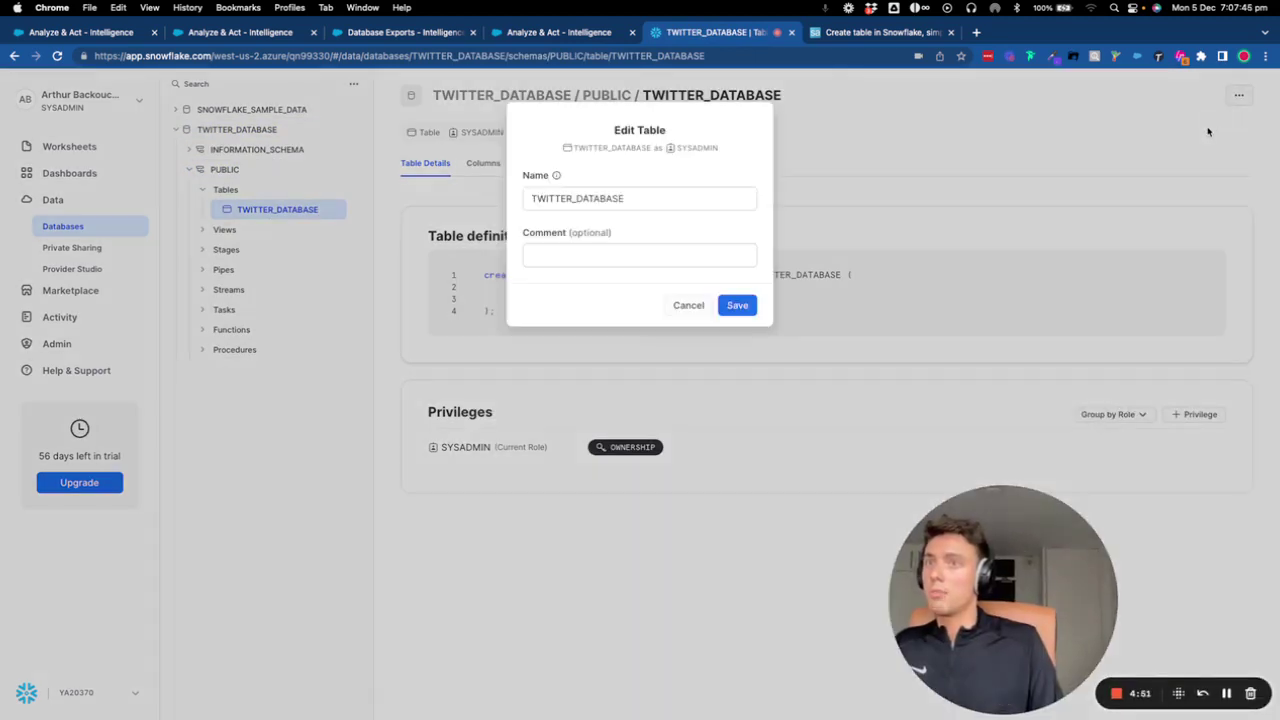
{"action": "left_click", "coordinate": [670, 306]}
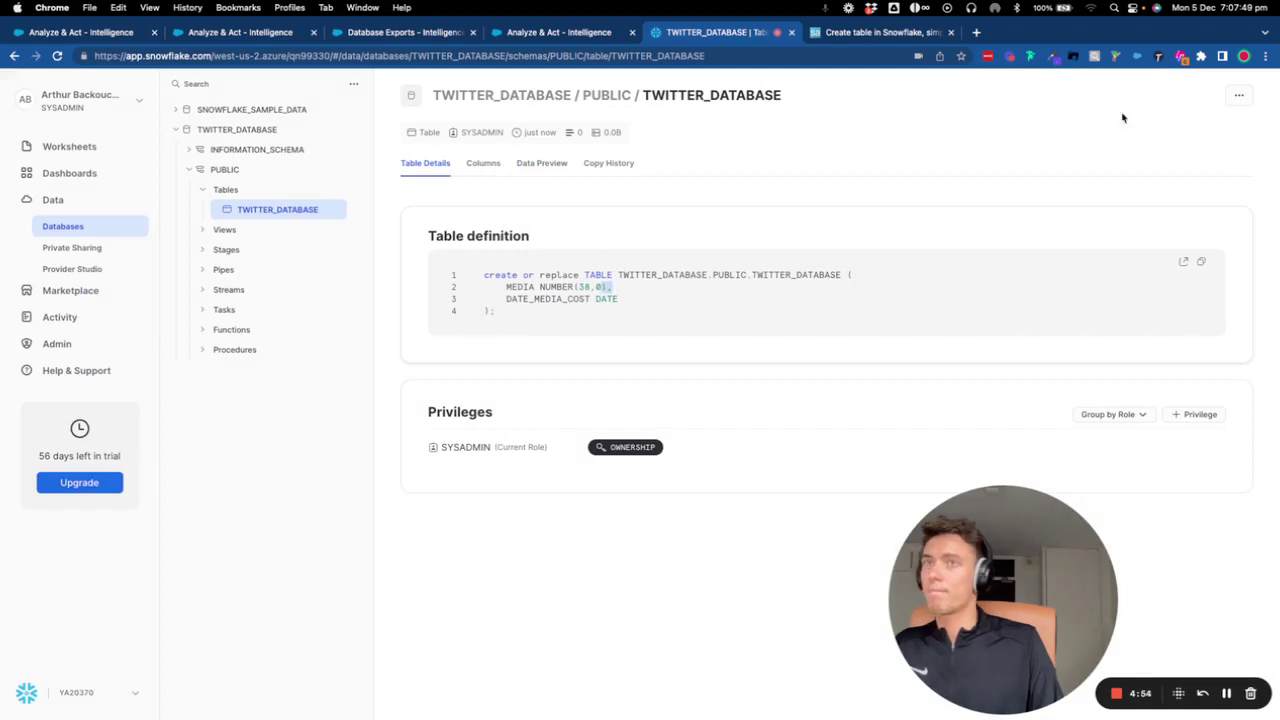
{"action": "left_click", "coordinate": [1237, 95]}
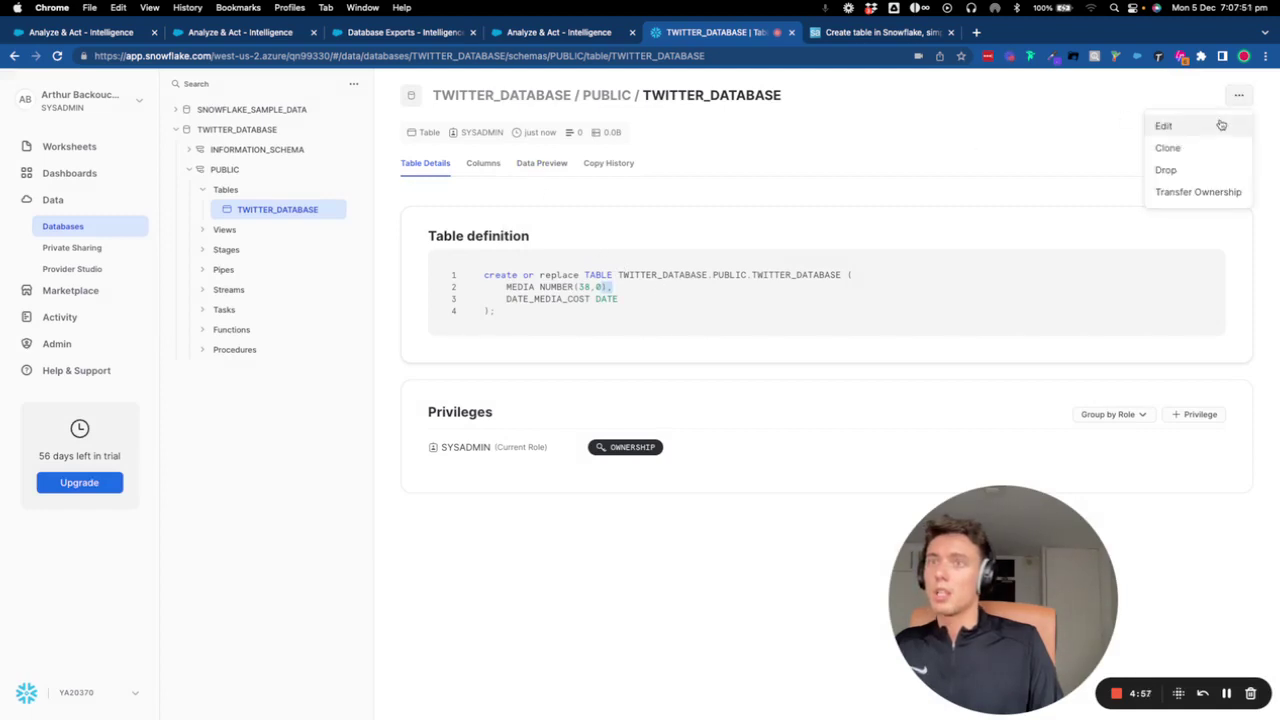
{"action": "left_click", "coordinate": [703, 354]}
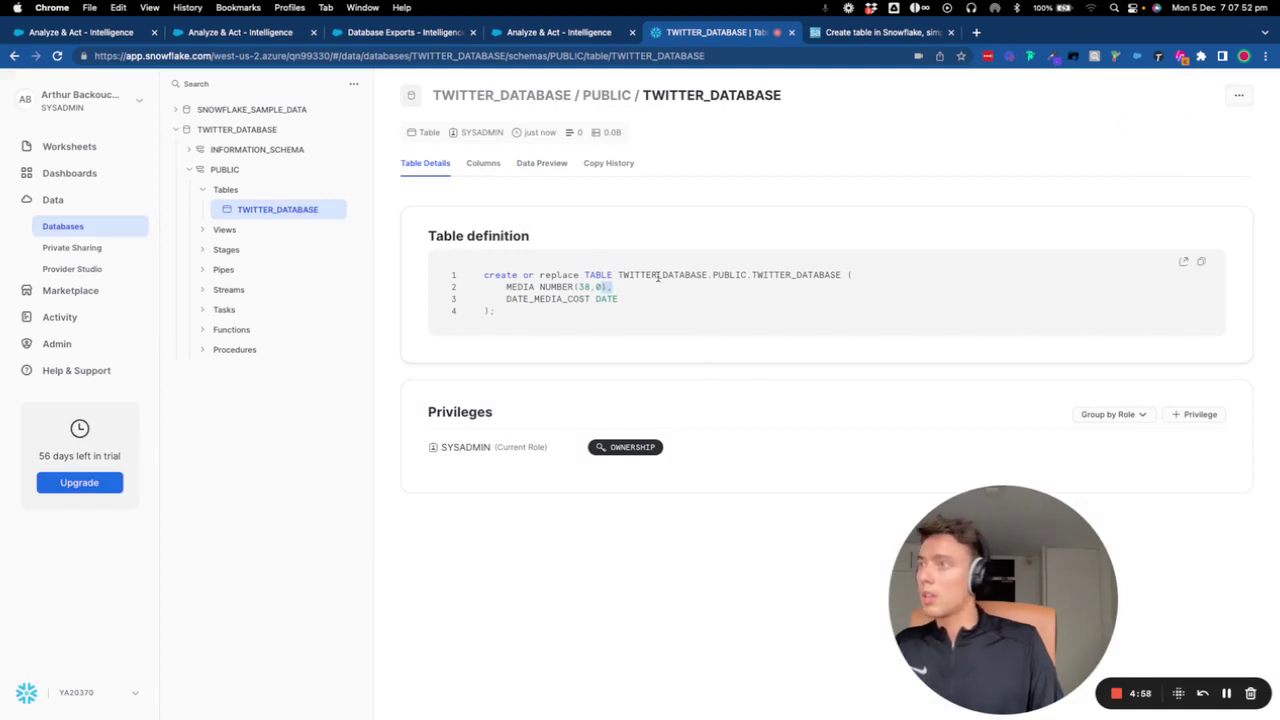
Step: Check the table's columns, preview its data using warehouse TWITTER_WA, and return to details
{"action": "left_click", "coordinate": [492, 174]}
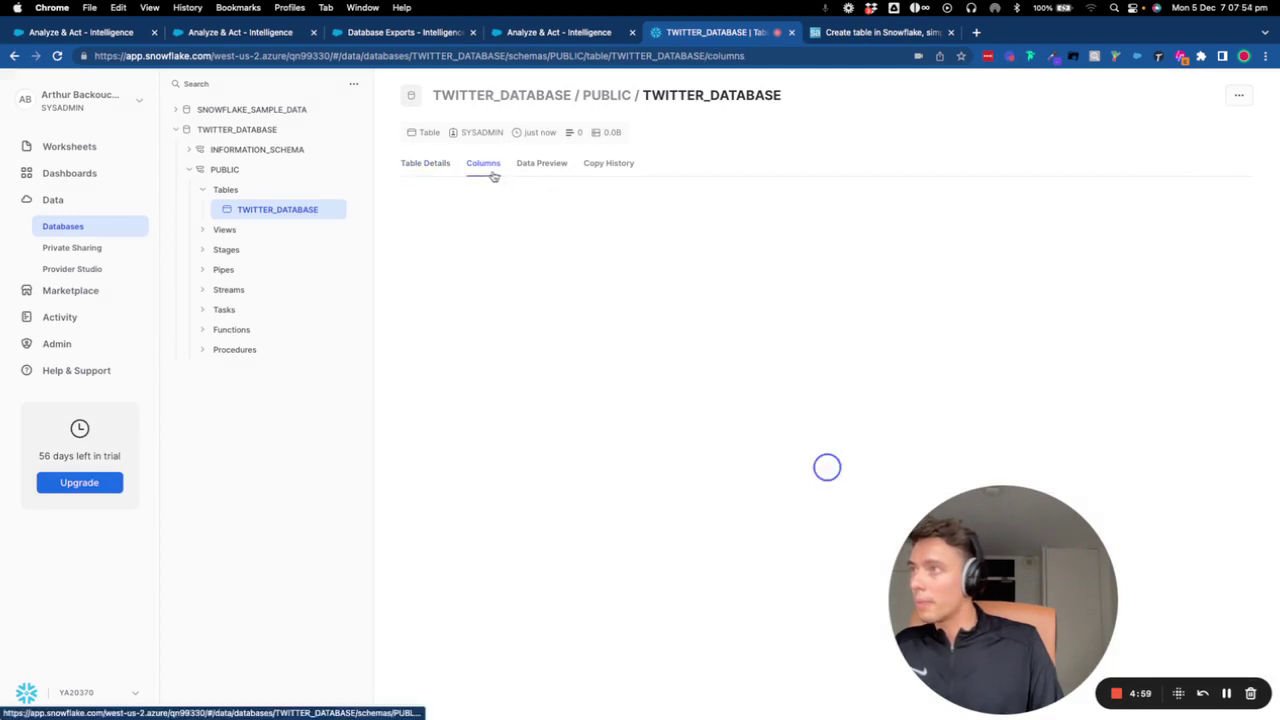
{"action": "left_click", "coordinate": [546, 164]}
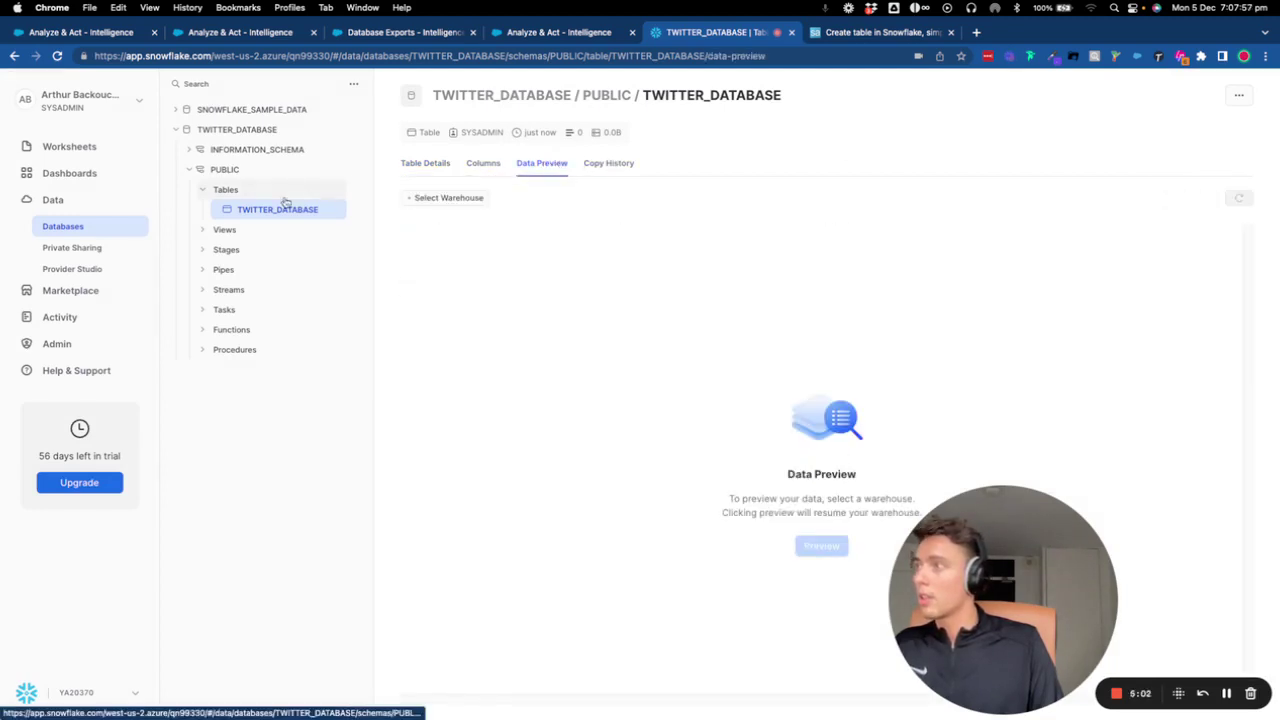
{"action": "left_click", "coordinate": [421, 200]}
{"action": "left_click", "coordinate": [474, 268]}
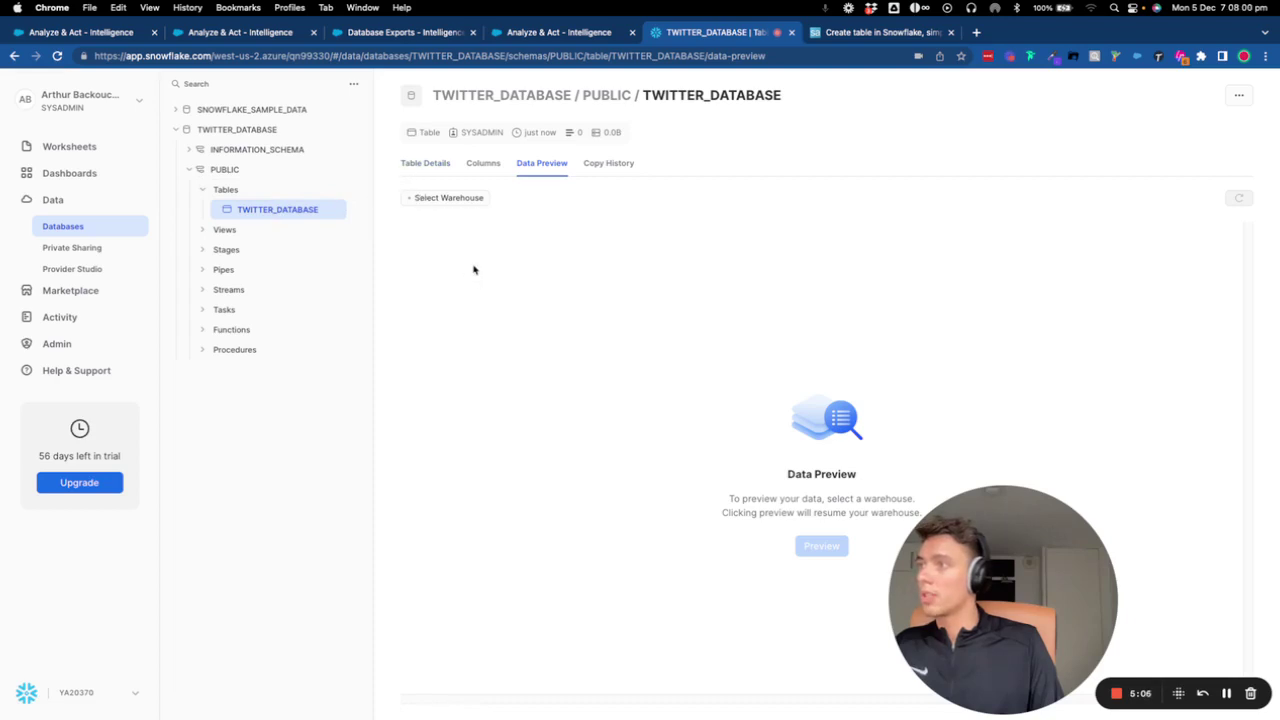
{"action": "left_click", "coordinate": [454, 201]}
{"action": "left_click", "coordinate": [463, 260]}
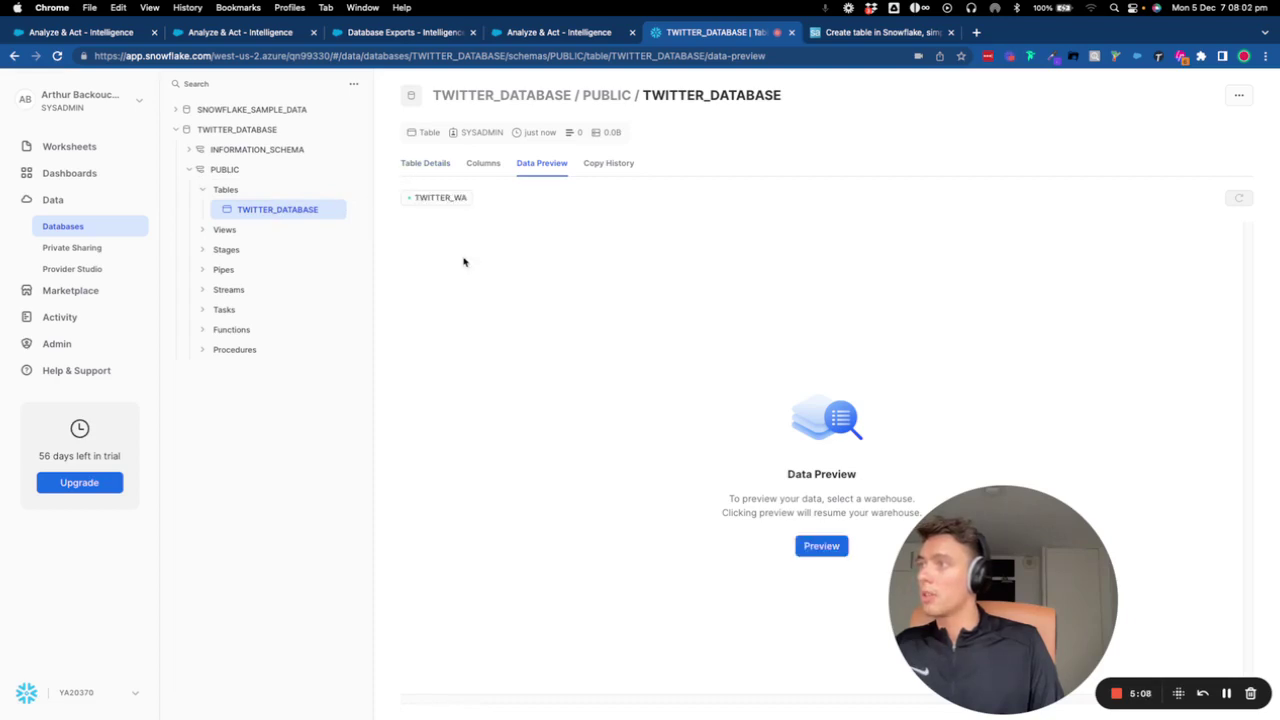
{"action": "left_click", "coordinate": [430, 165]}
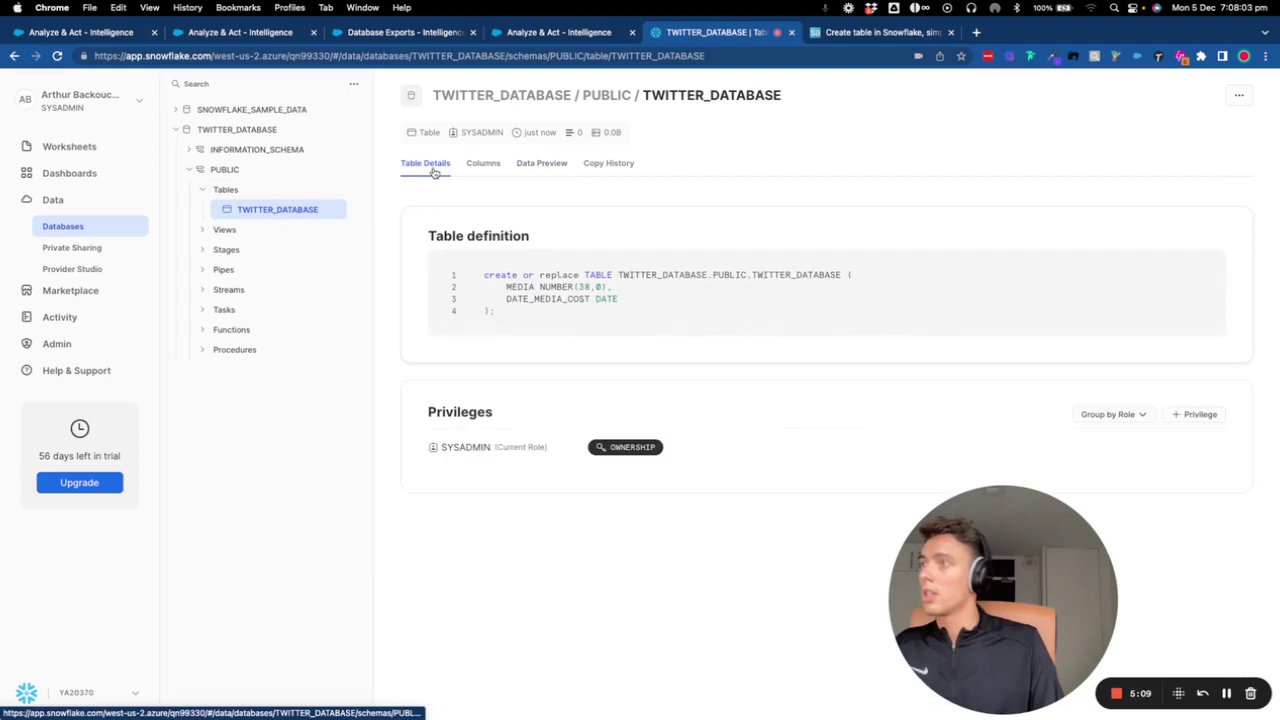
Step: Add a privilege grant for role SYSADMIN with DELETE, INSERT, SELECT and UPDATE
{"action": "left_click", "coordinate": [1195, 414]}
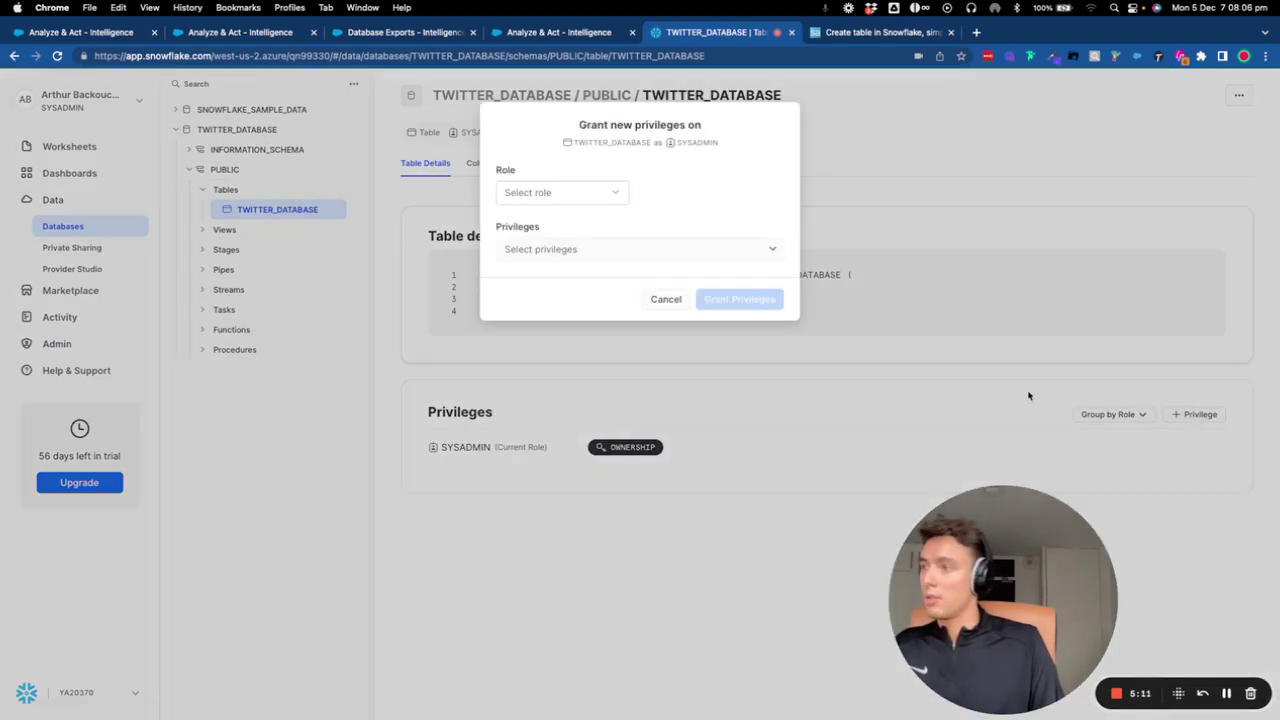
{"action": "left_click", "coordinate": [543, 193]}
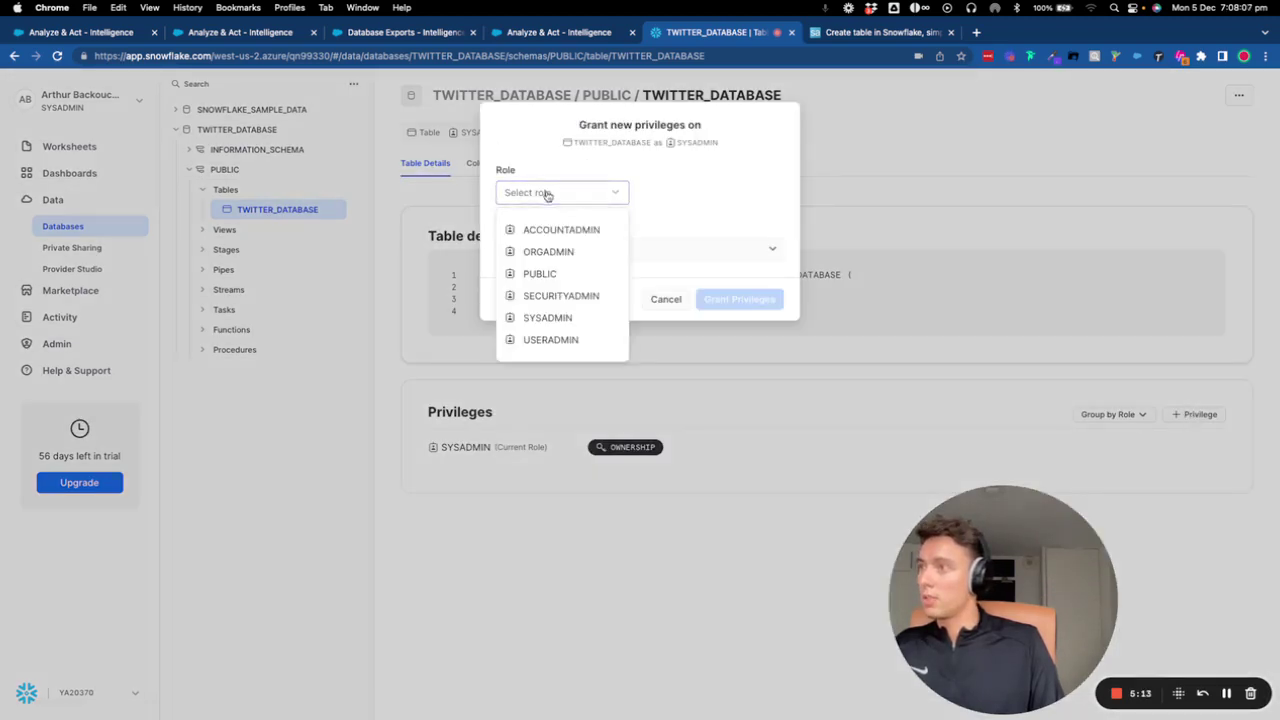
{"action": "left_click", "coordinate": [548, 317]}
{"action": "left_click", "coordinate": [566, 251]}
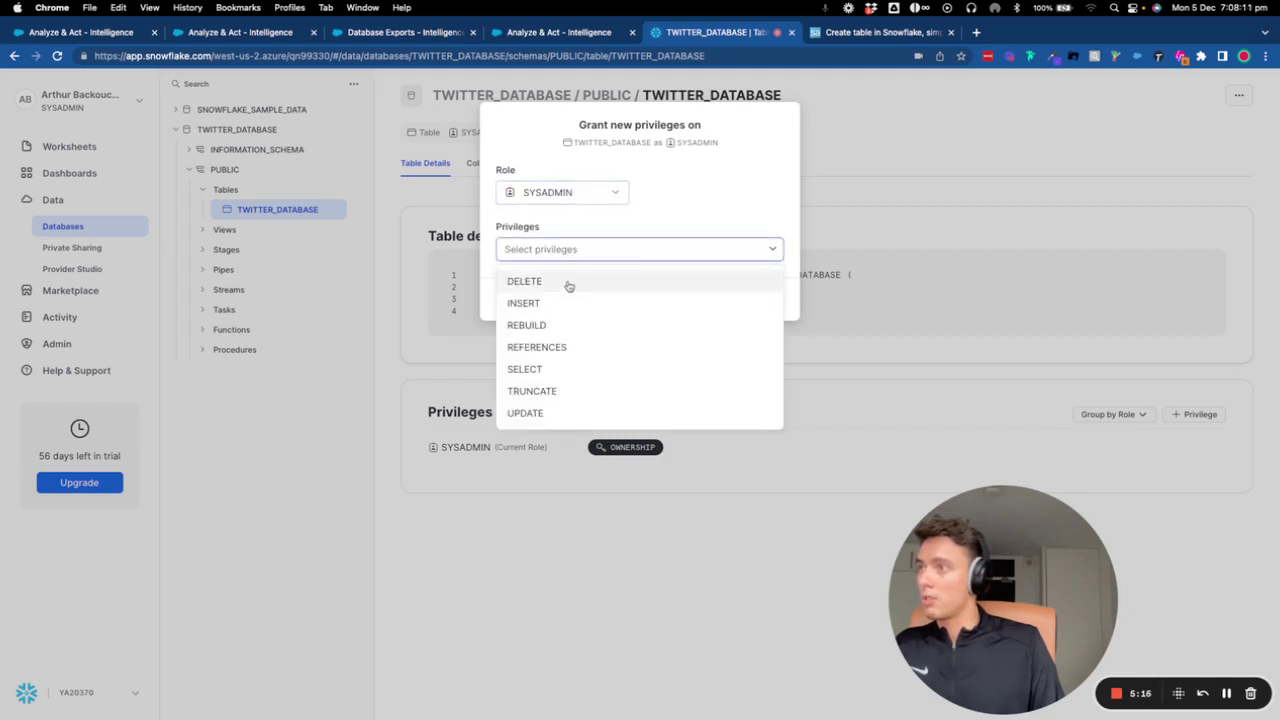
{"action": "left_click", "coordinate": [568, 283]}
{"action": "left_click", "coordinate": [566, 251]}
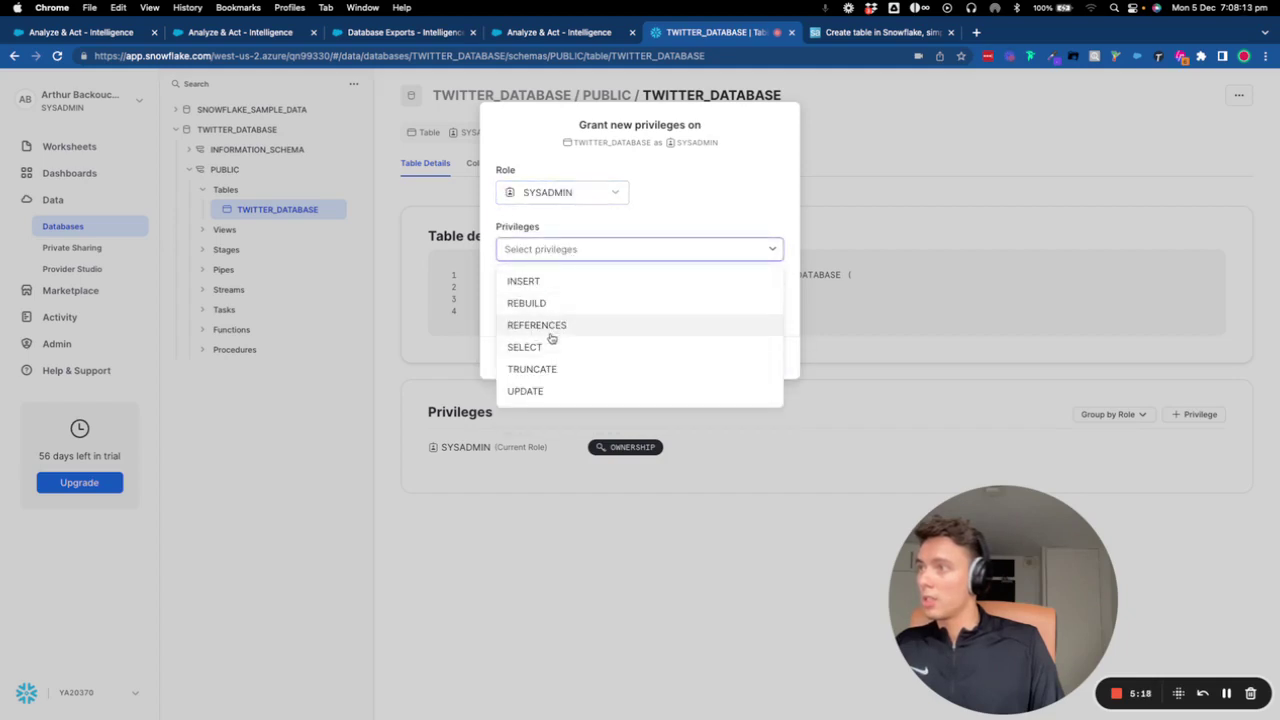
{"action": "left_click", "coordinate": [557, 283]}
{"action": "left_click", "coordinate": [558, 252]}
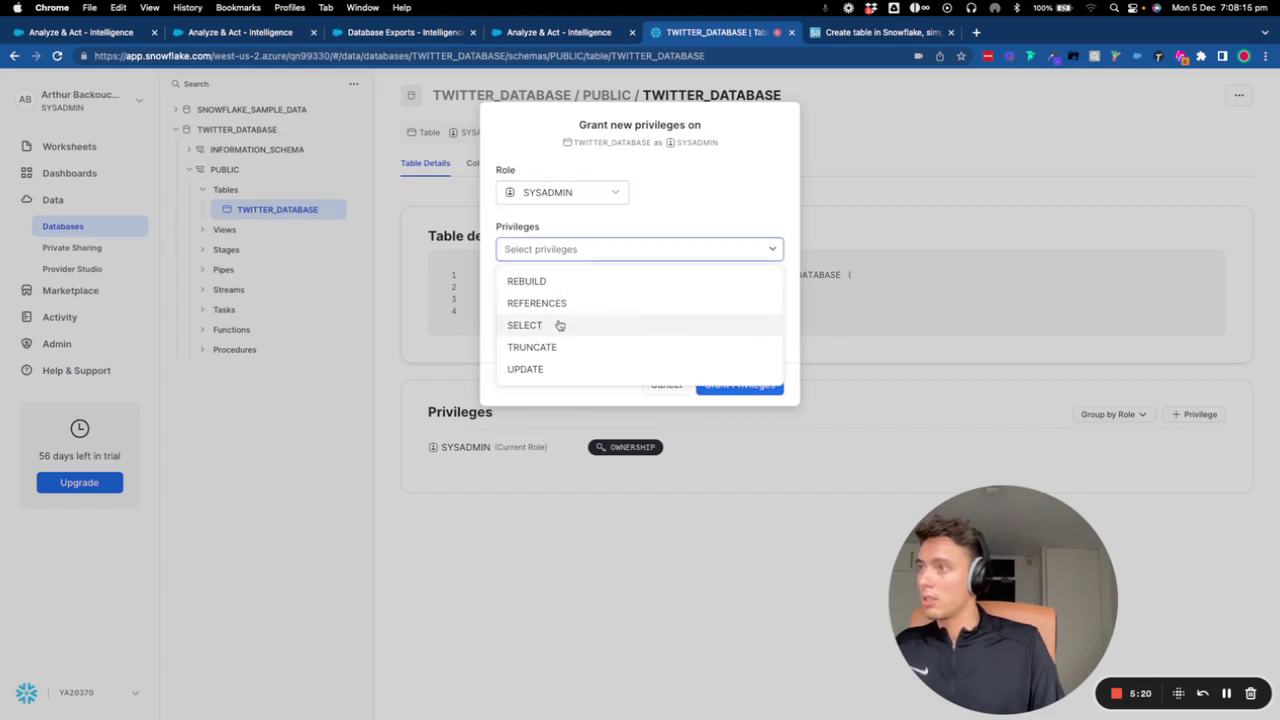
{"action": "left_click", "coordinate": [559, 325]}
{"action": "left_click", "coordinate": [574, 250]}
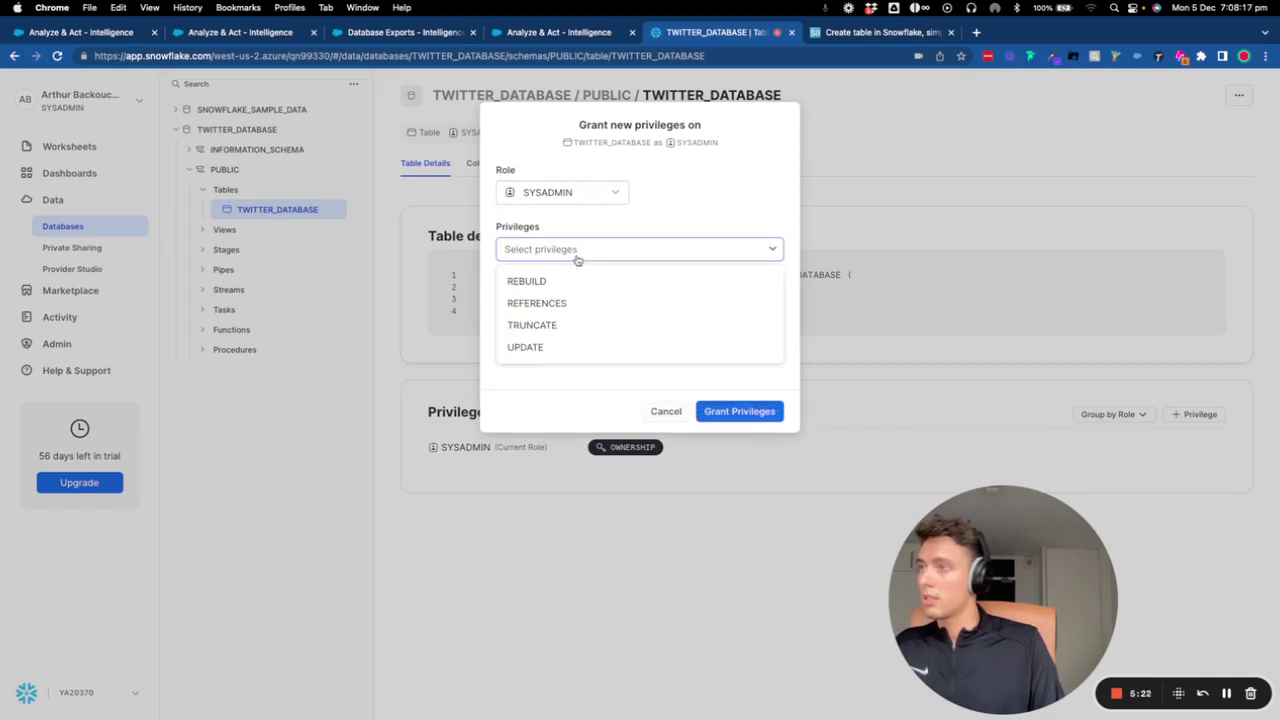
{"action": "left_click", "coordinate": [565, 347]}
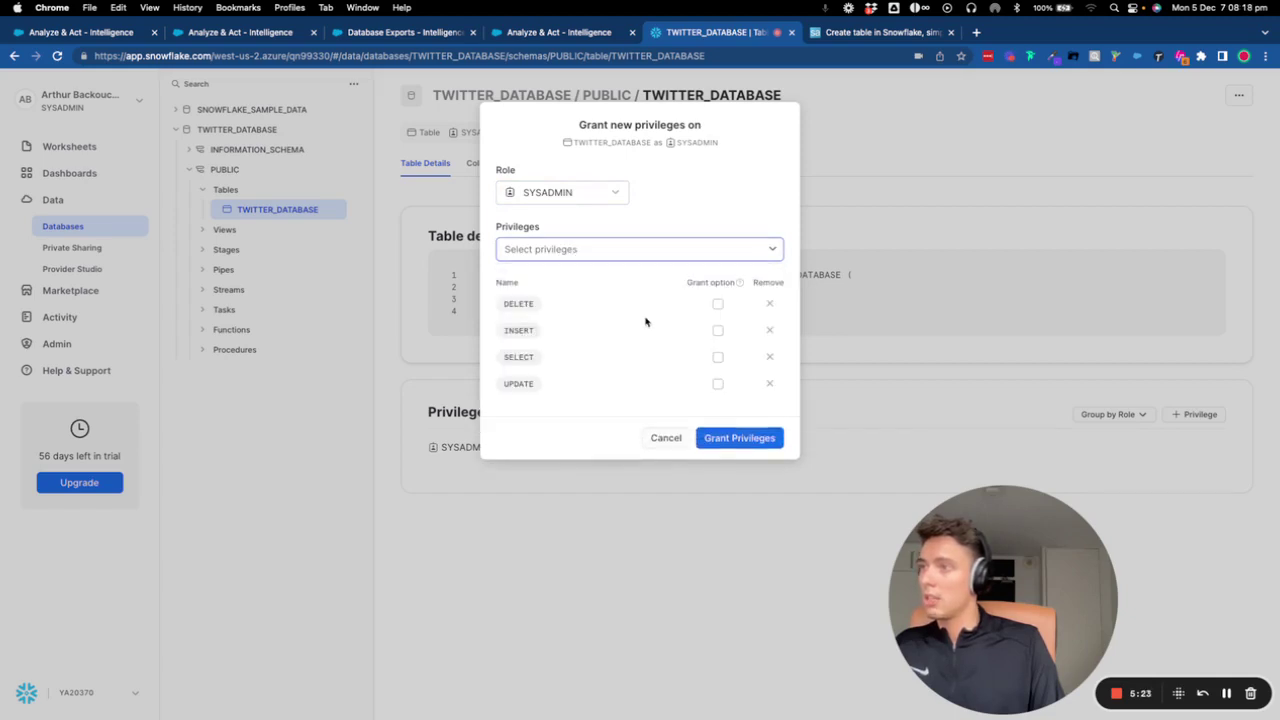
Step: Enable grant option on all four privileges and grant them to SYSADMIN
{"action": "left_click", "coordinate": [717, 304]}
{"action": "left_click", "coordinate": [717, 331]}
{"action": "left_click", "coordinate": [717, 357]}
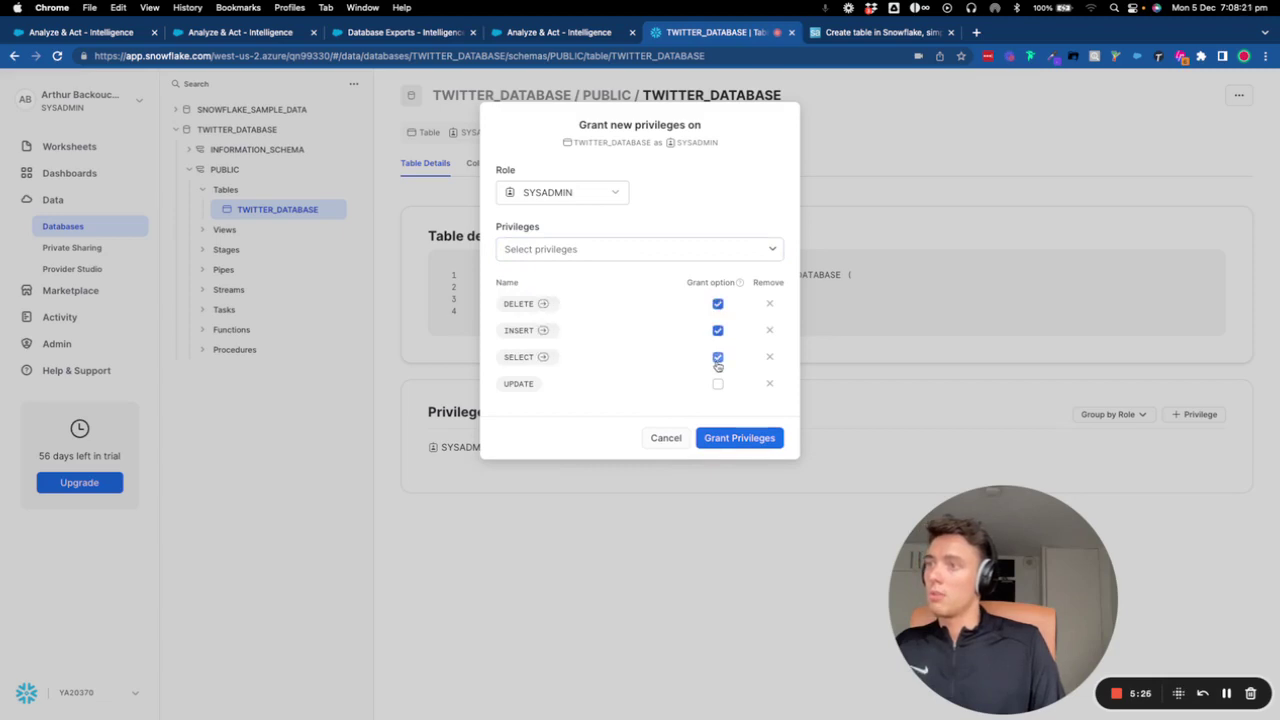
{"action": "left_click", "coordinate": [717, 384]}
{"action": "left_click", "coordinate": [740, 443]}
{"action": "mouse_move", "coordinate": [465, 447]}
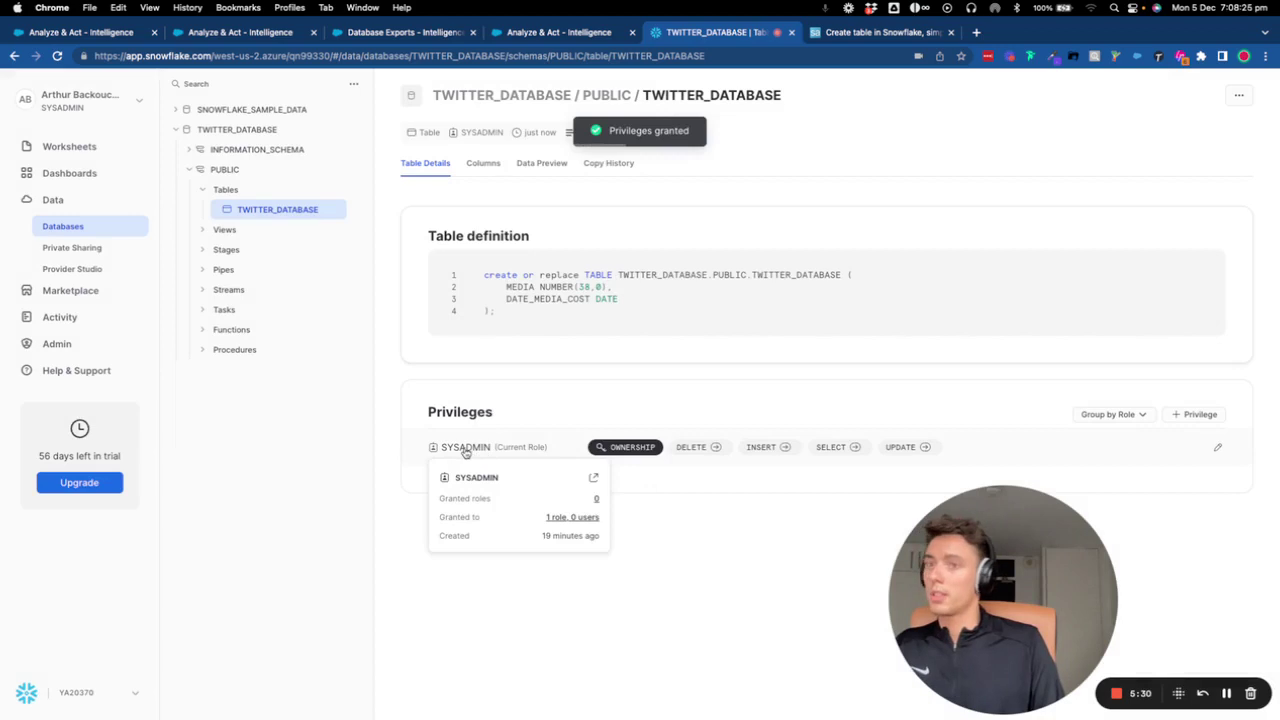
Step: Copy the role name SYSADMIN and switch back to Datorama
{"action": "double_click", "coordinate": [466, 447]}
{"action": "key", "text": "super+c"}
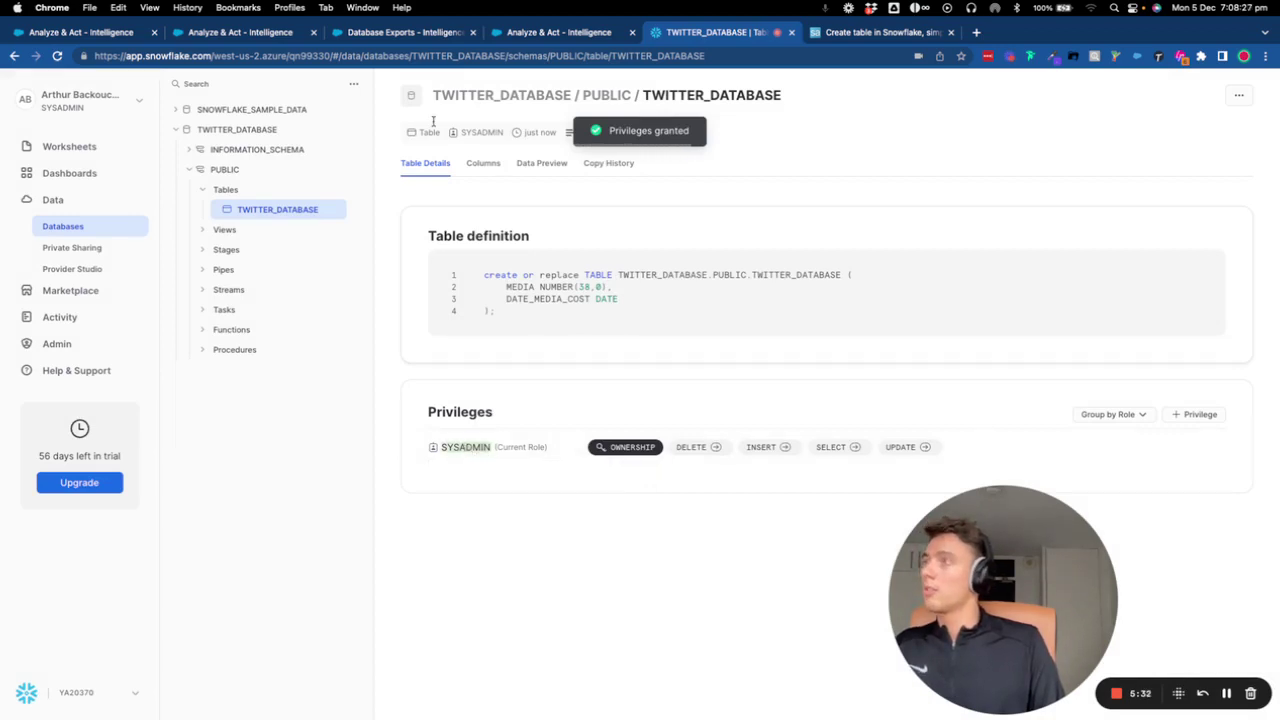
{"action": "key", "text": "super+alt+Left"}
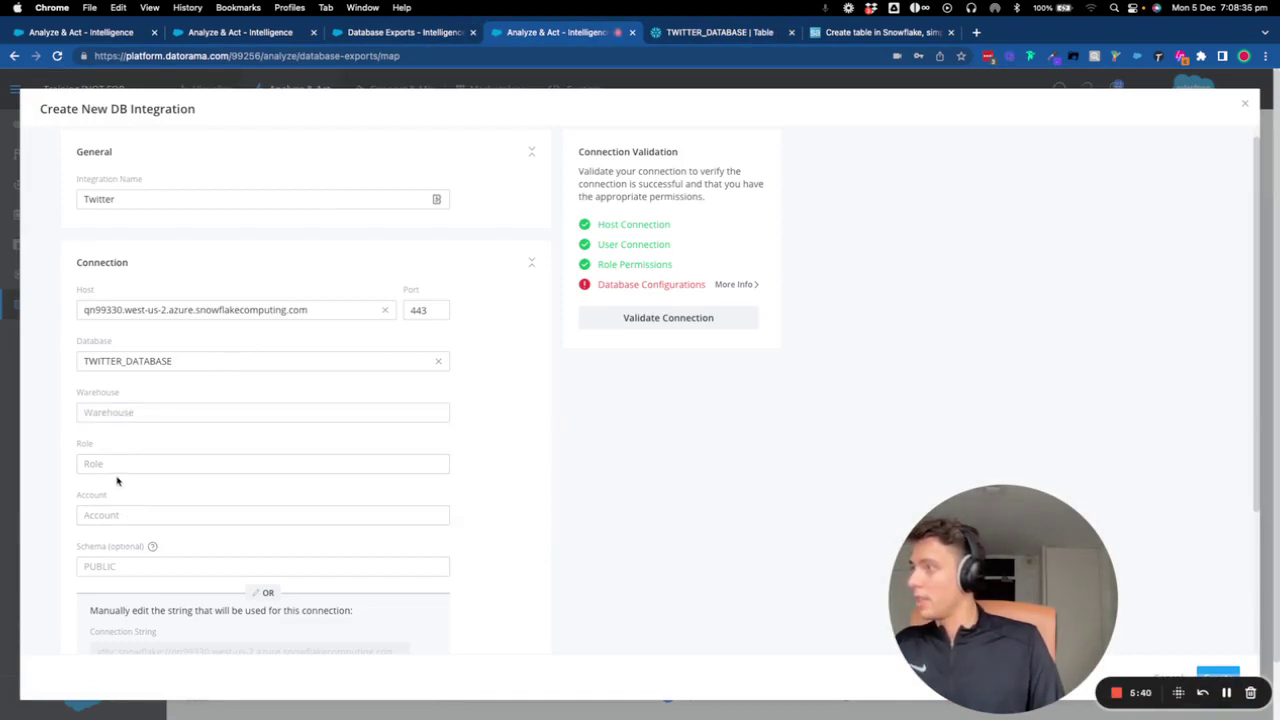
Step: Enter SYSADMIN in the Datorama integration's Role field
{"action": "left_click", "coordinate": [117, 463]}
{"action": "type", "text": "SYSADMIN"}
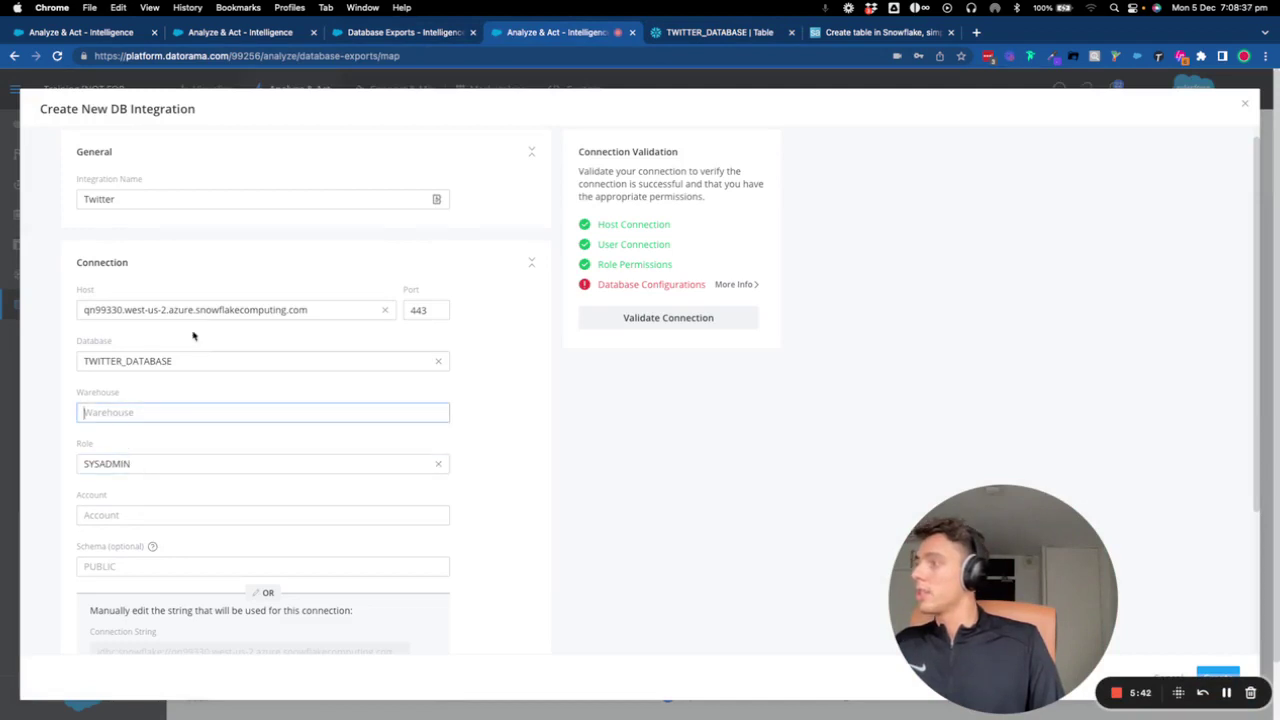
Step: Look up the TWITTER_WA warehouse name in Snowflake's Admin > Warehouses, then return to Datorama
{"action": "left_click", "coordinate": [718, 32]}
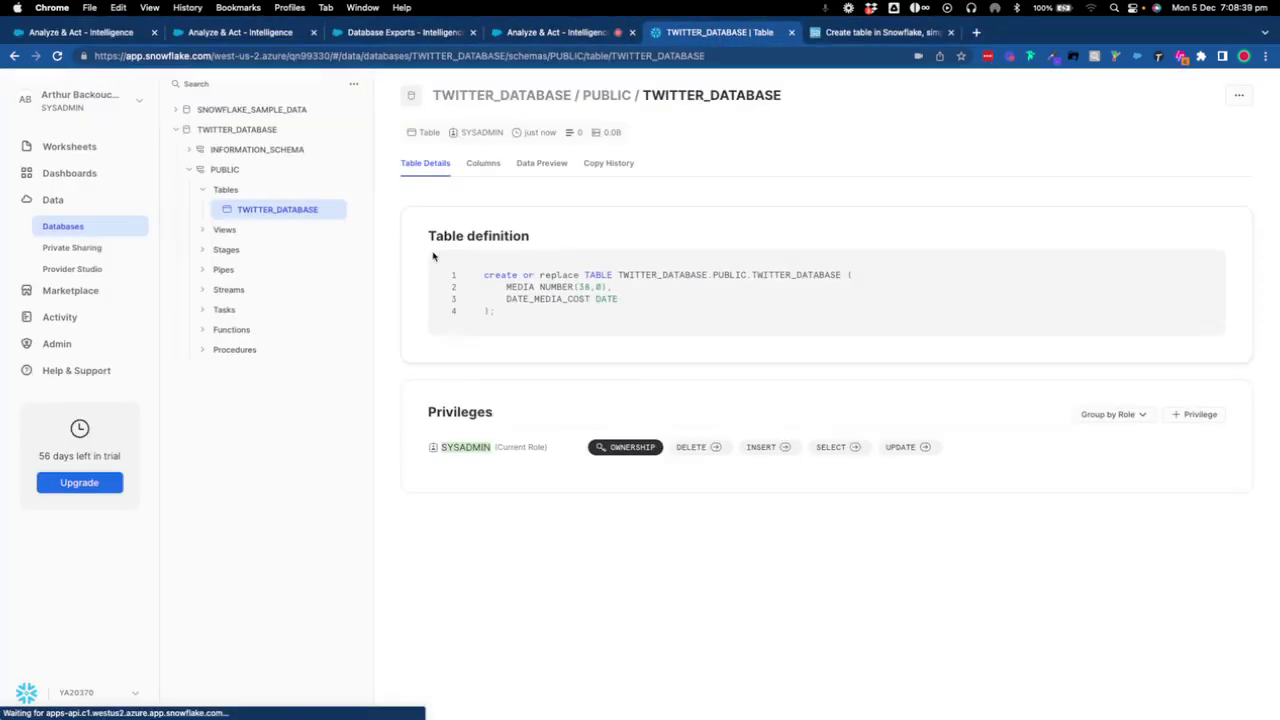
{"action": "left_click", "coordinate": [58, 343]}
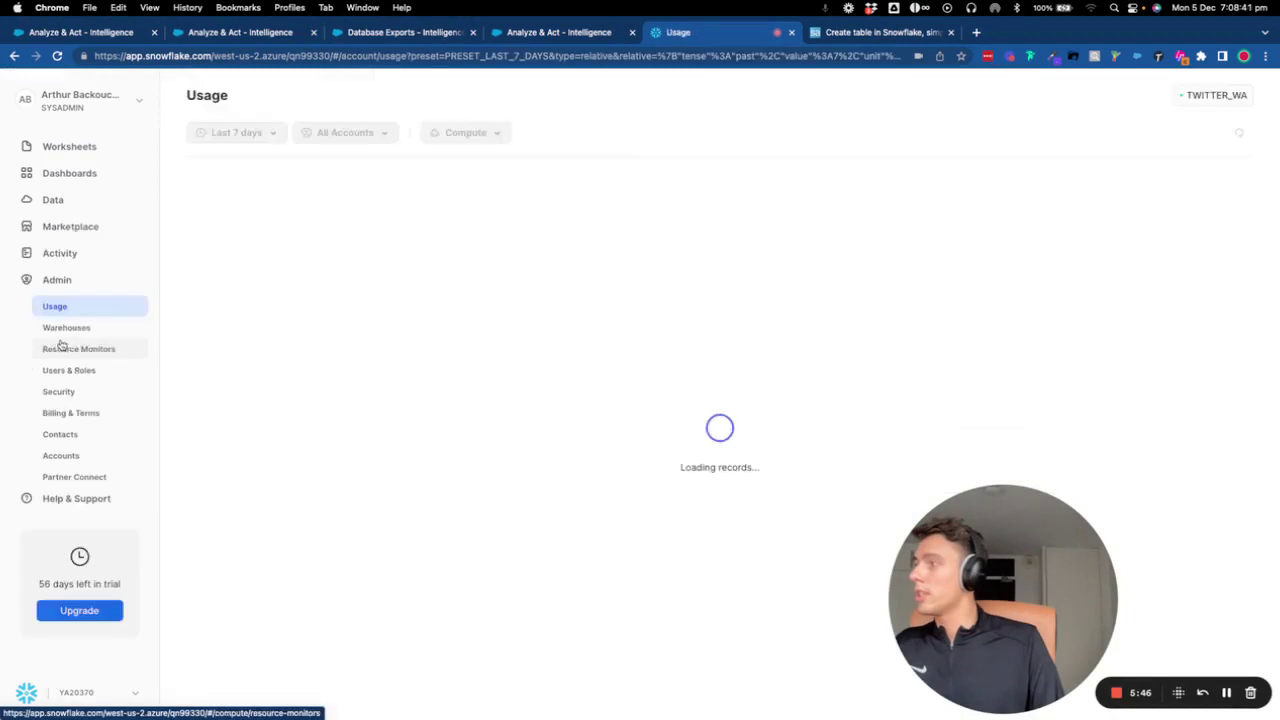
{"action": "left_click", "coordinate": [83, 327]}
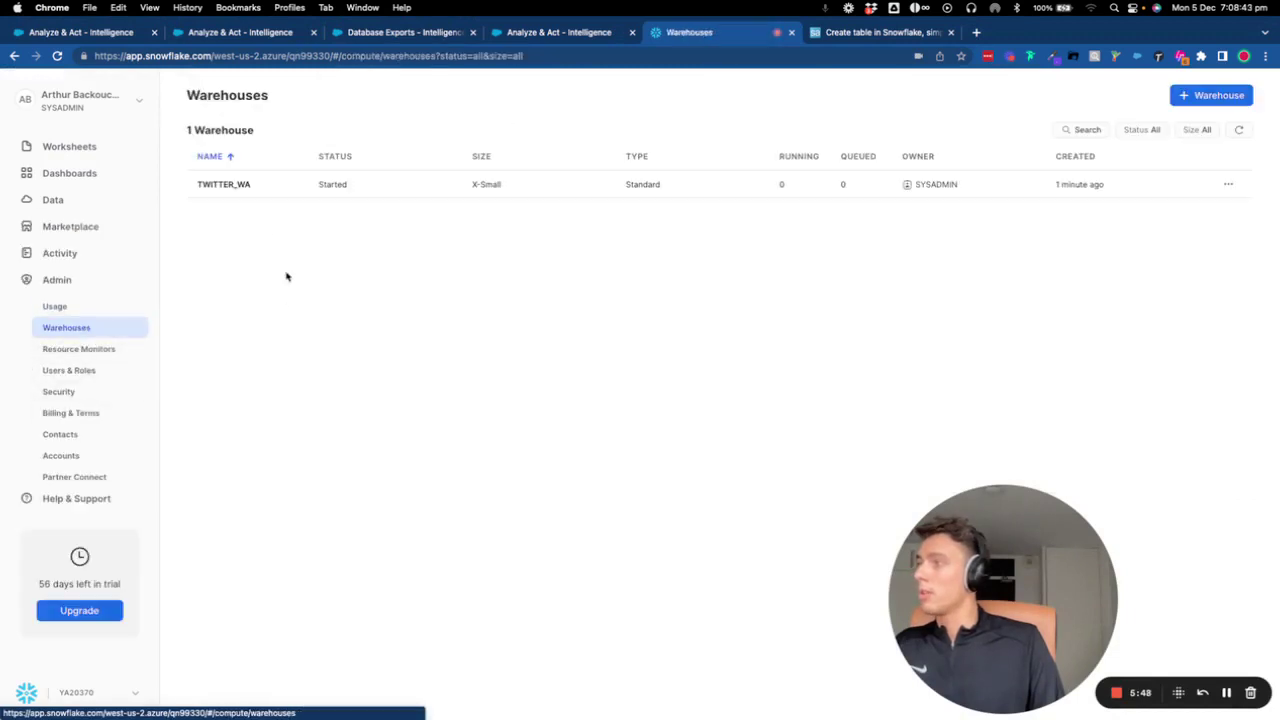
{"action": "left_click", "coordinate": [192, 186]}
{"action": "left_click", "coordinate": [528, 34]}
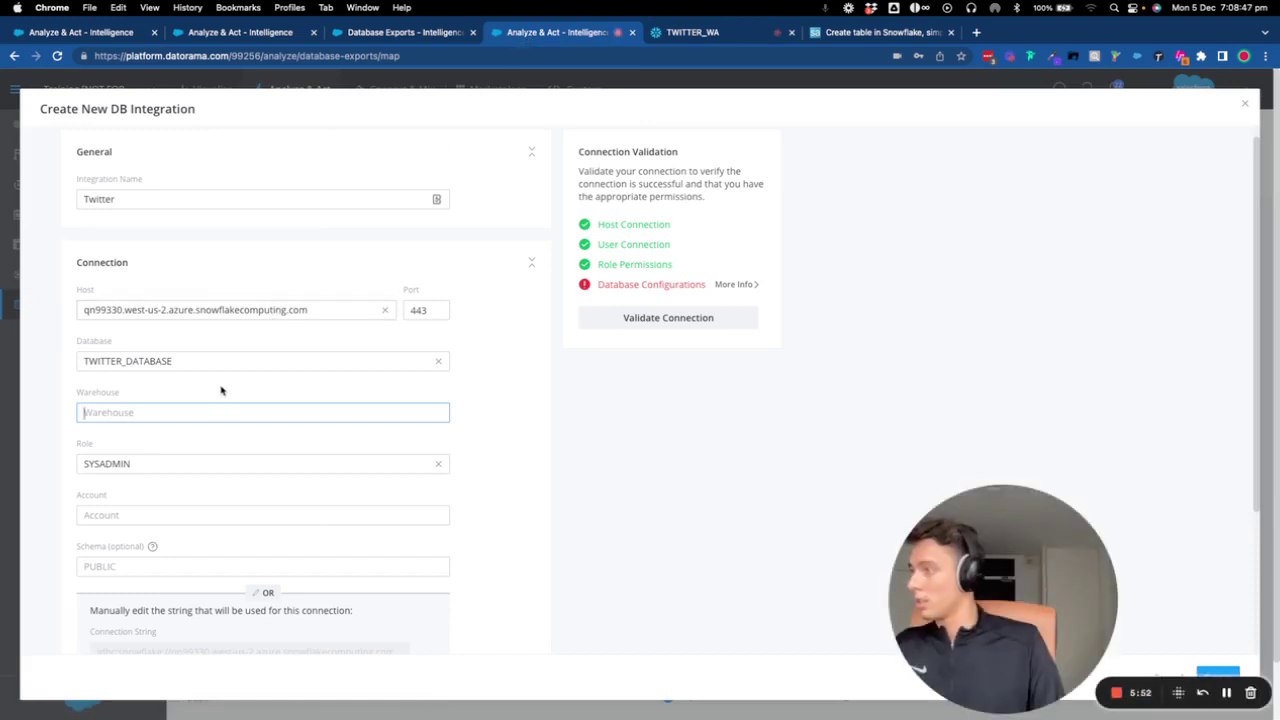
Step: Enter TWITTER_WA as the integration's warehouse and re-check the connection
{"action": "type", "text": "TWITTER_WA"}
{"action": "left_click", "coordinate": [140, 515]}
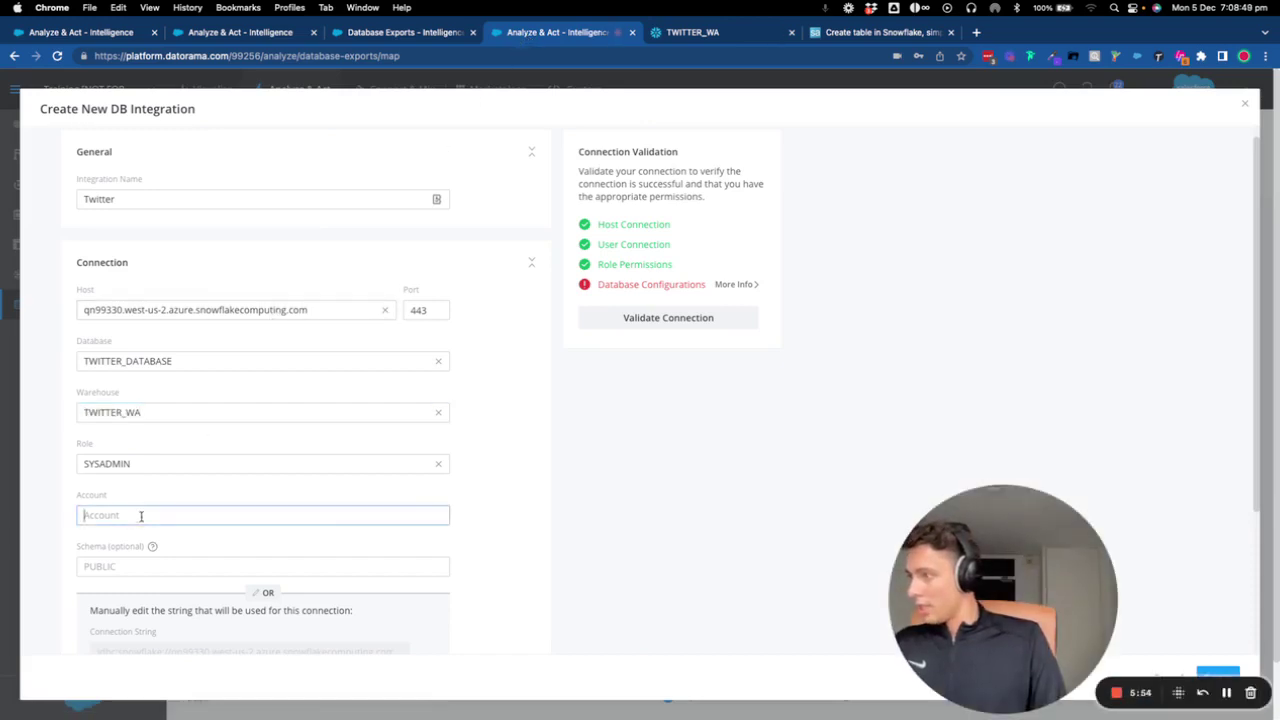
{"action": "scroll", "coordinate": [435, 295], "scroll_direction": "down", "scroll_amount": 2}
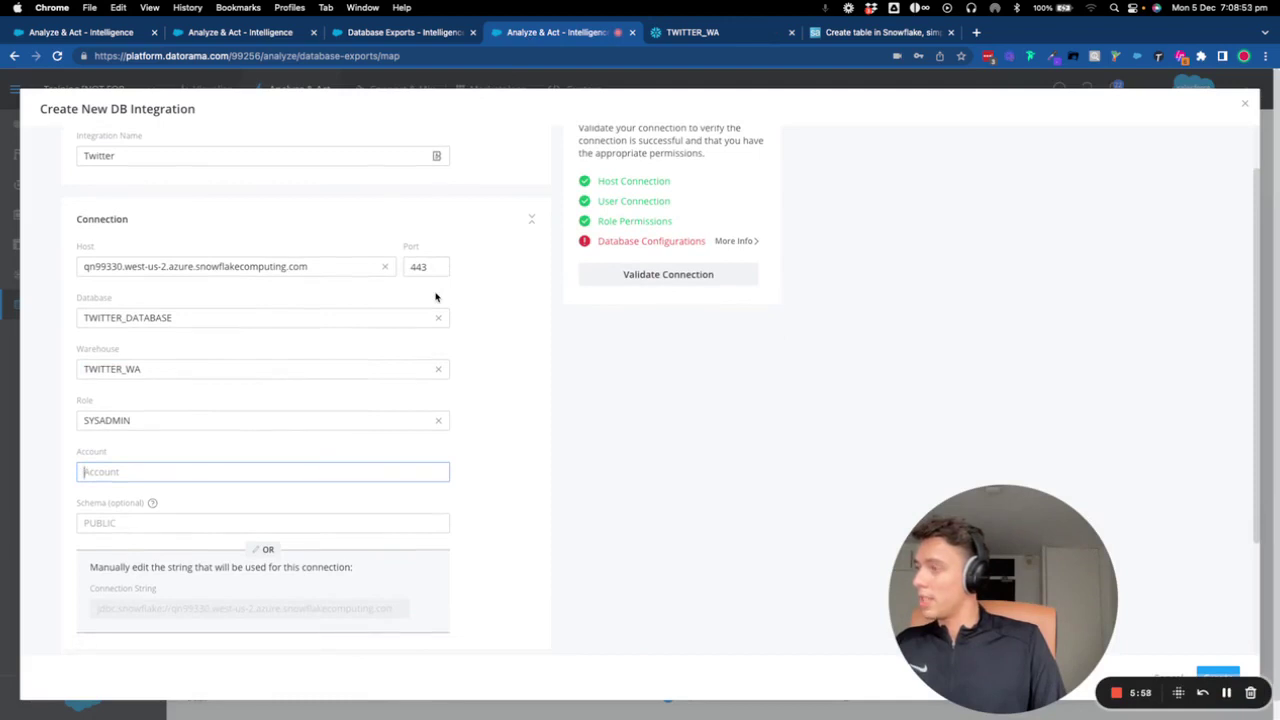
{"action": "left_click", "coordinate": [638, 280]}
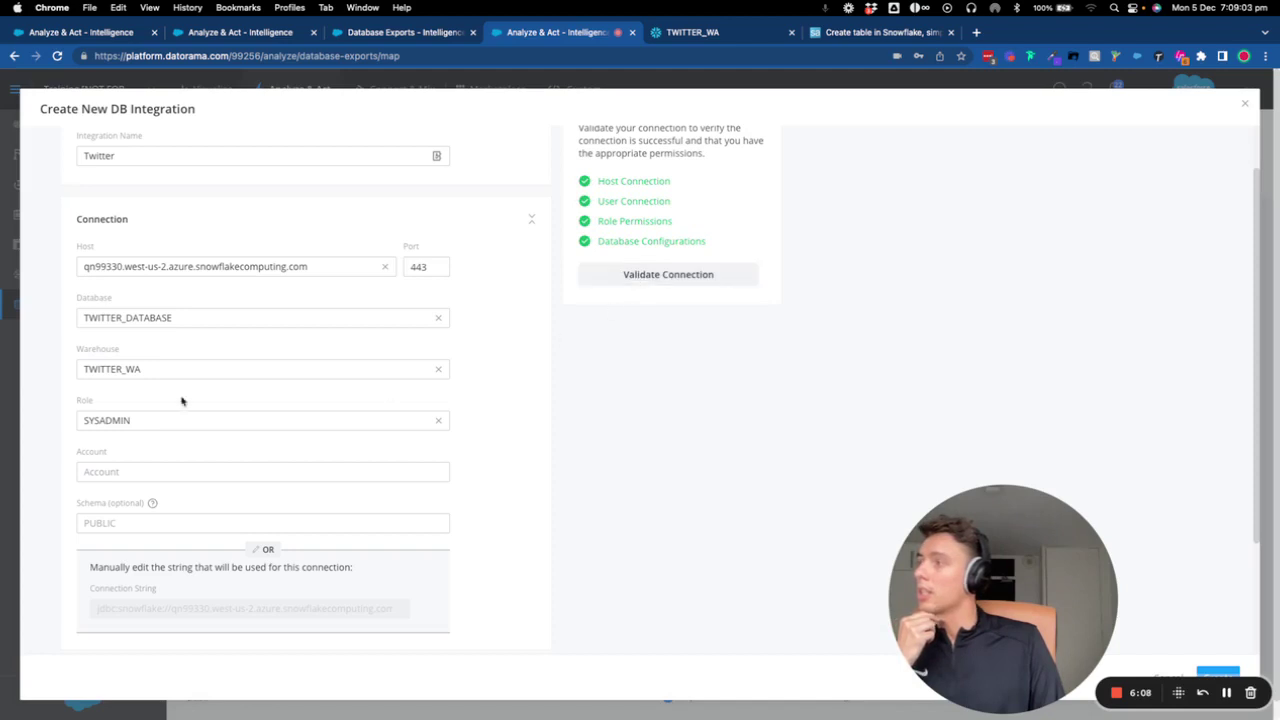
Step: Review the Authentication section and create the Snowflake connection
{"action": "scroll", "coordinate": [187, 508], "scroll_direction": "down", "scroll_amount": 3}
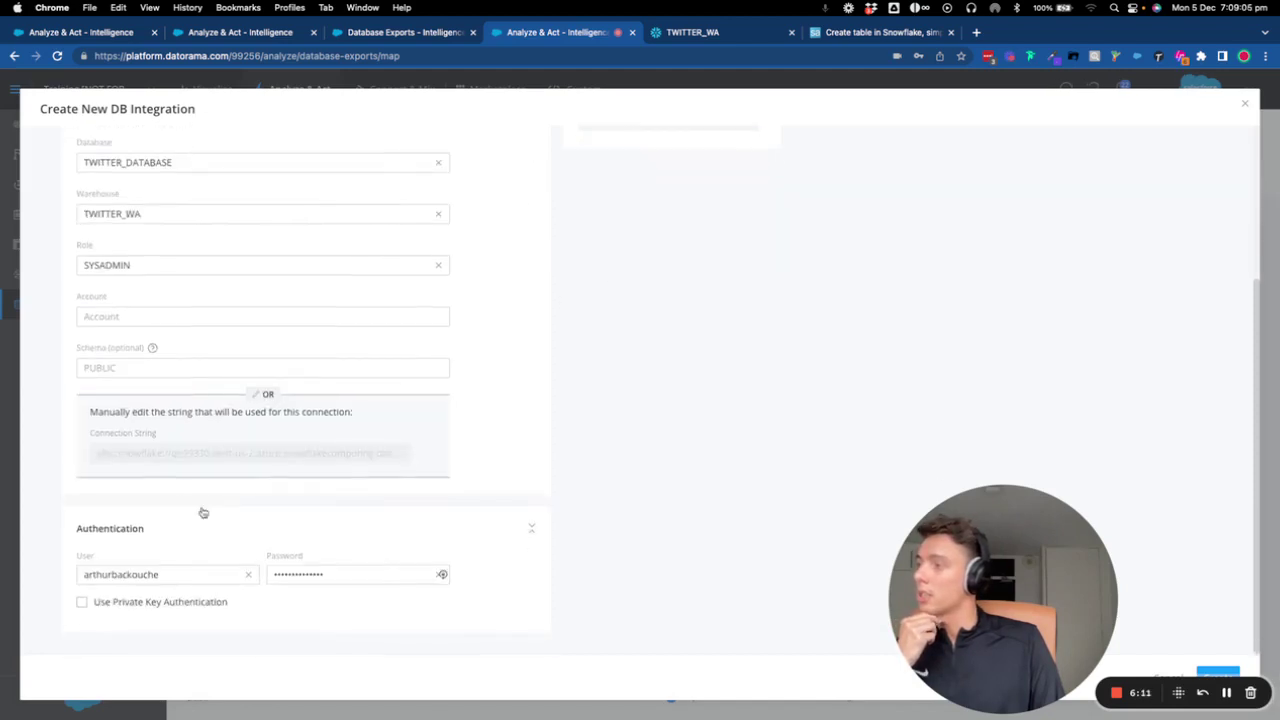
{"action": "scroll", "coordinate": [203, 511], "scroll_direction": "up", "scroll_amount": 3}
{"action": "scroll", "coordinate": [577, 420], "scroll_direction": "down", "scroll_amount": 3}
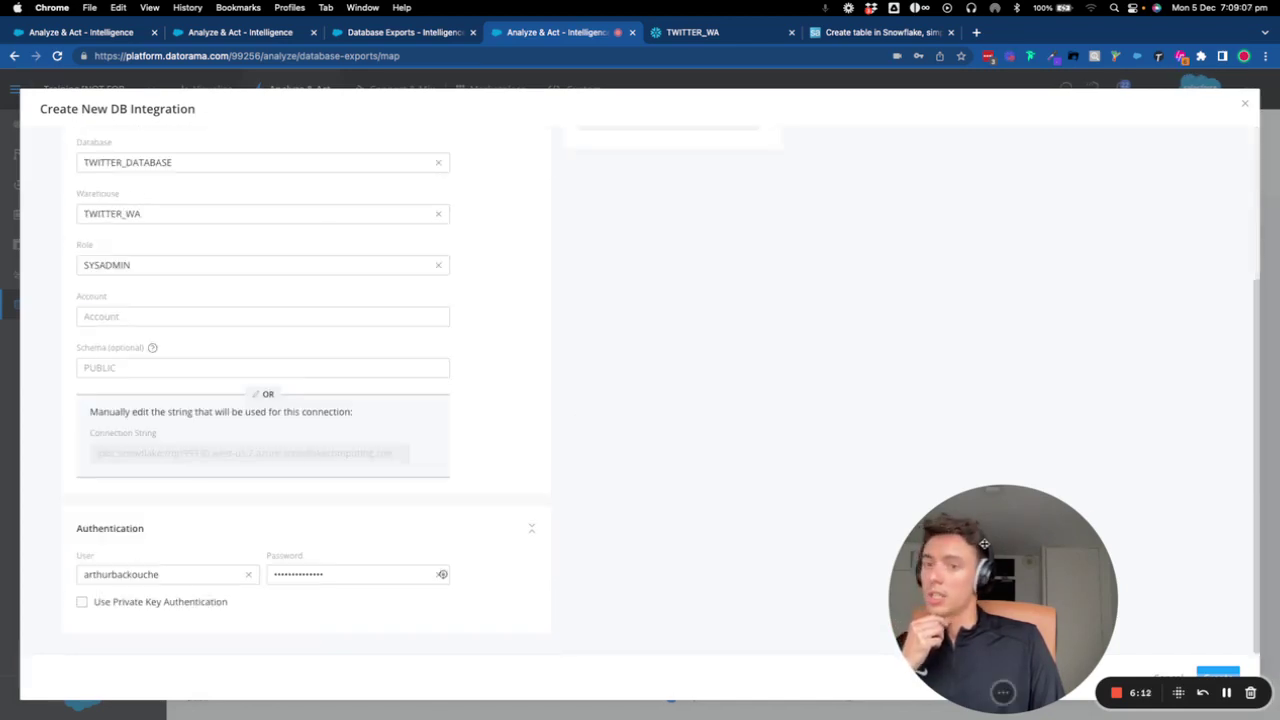
{"action": "left_click_drag", "start_coordinate": [1000, 600], "coordinate": [978, 467]}
{"action": "left_click", "coordinate": [1215, 680]}
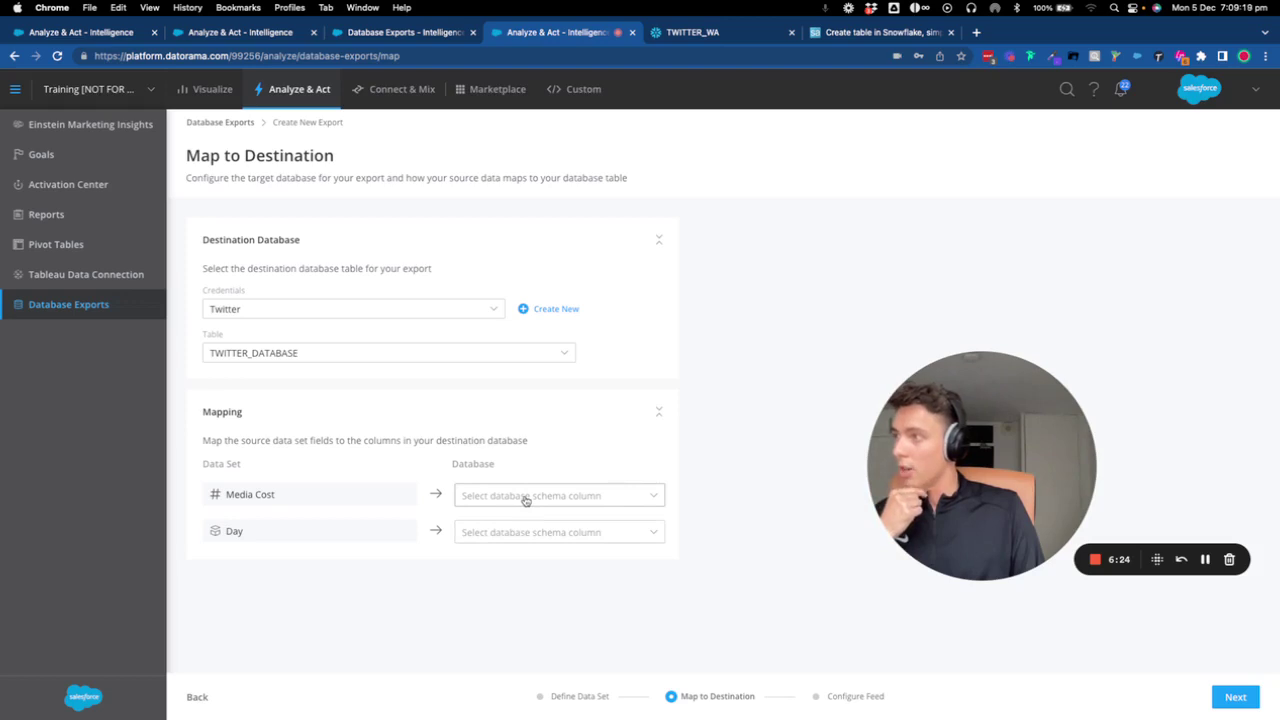
Step: Map Media Cost to the MEDIA column and Day to DATE_MEDIA_COST
{"action": "left_click", "coordinate": [524, 496]}
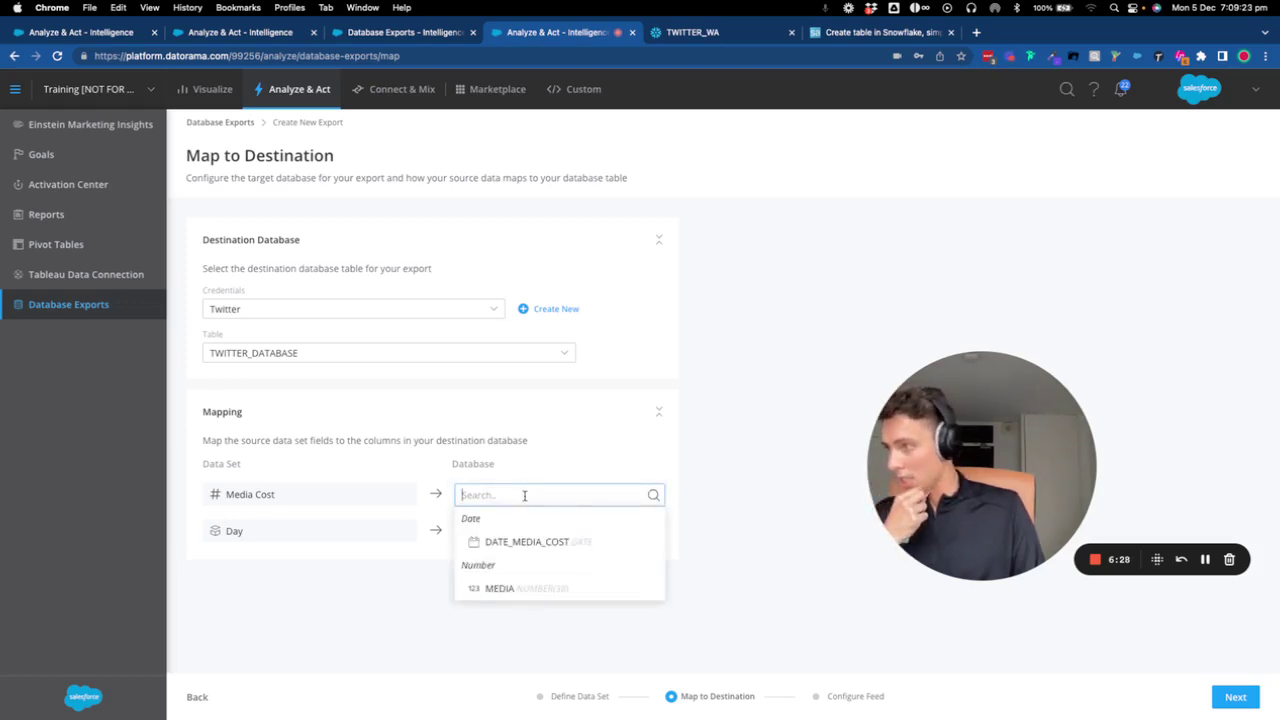
{"action": "left_click", "coordinate": [524, 590]}
{"action": "left_click", "coordinate": [525, 532]}
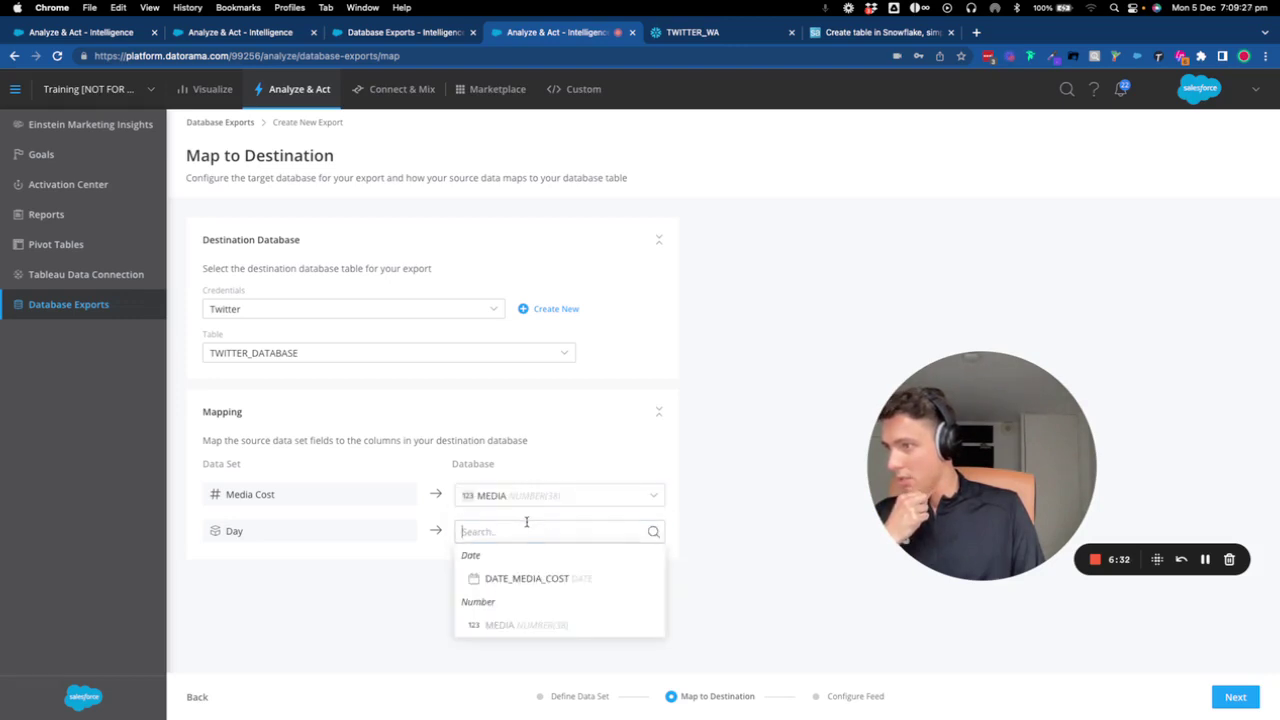
{"action": "left_click", "coordinate": [530, 579]}
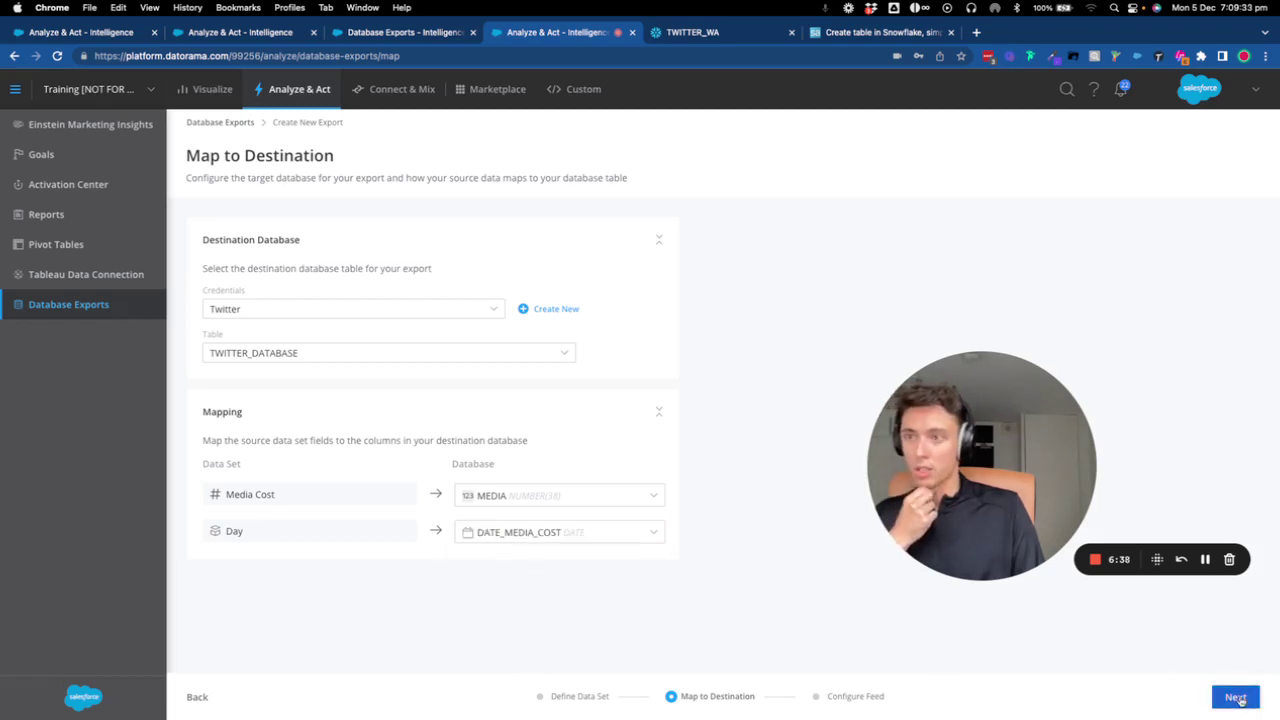
Step: Set DATE_MEDIA_COST as the export's upsert key
{"action": "left_click", "coordinate": [1236, 697]}
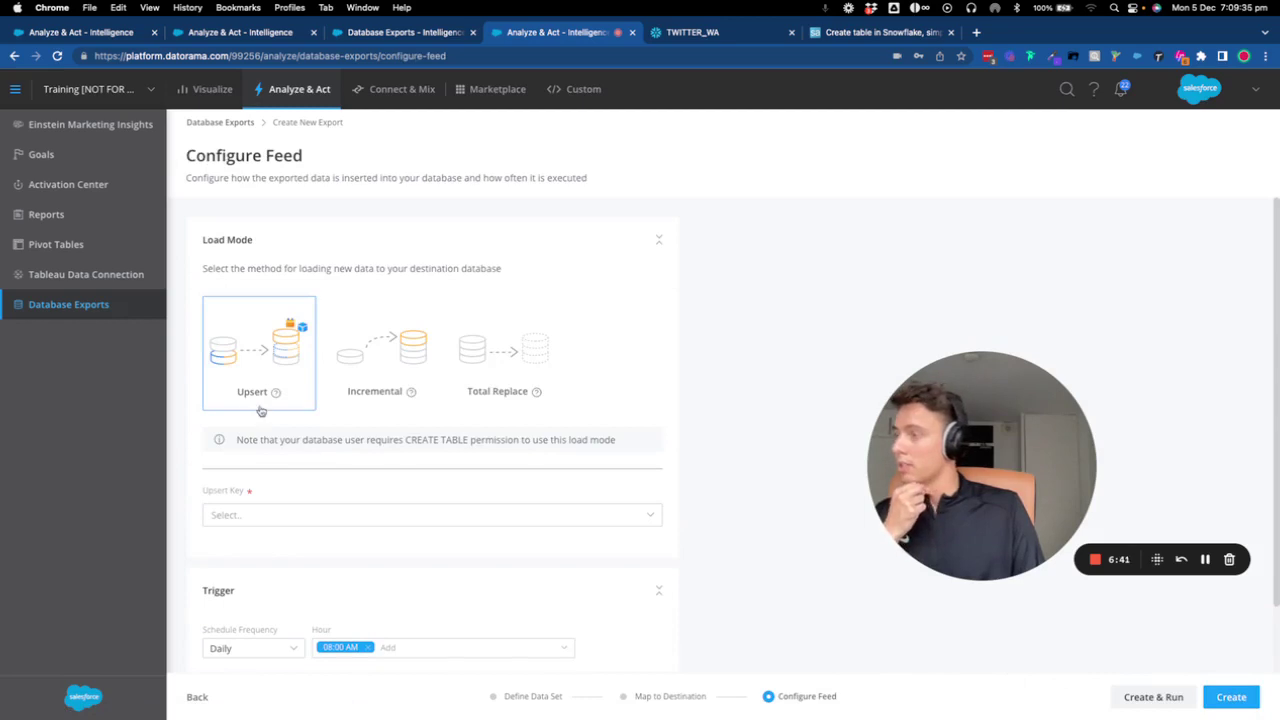
{"action": "scroll", "coordinate": [275, 435], "scroll_direction": "down", "scroll_amount": 1}
{"action": "left_click", "coordinate": [287, 477]}
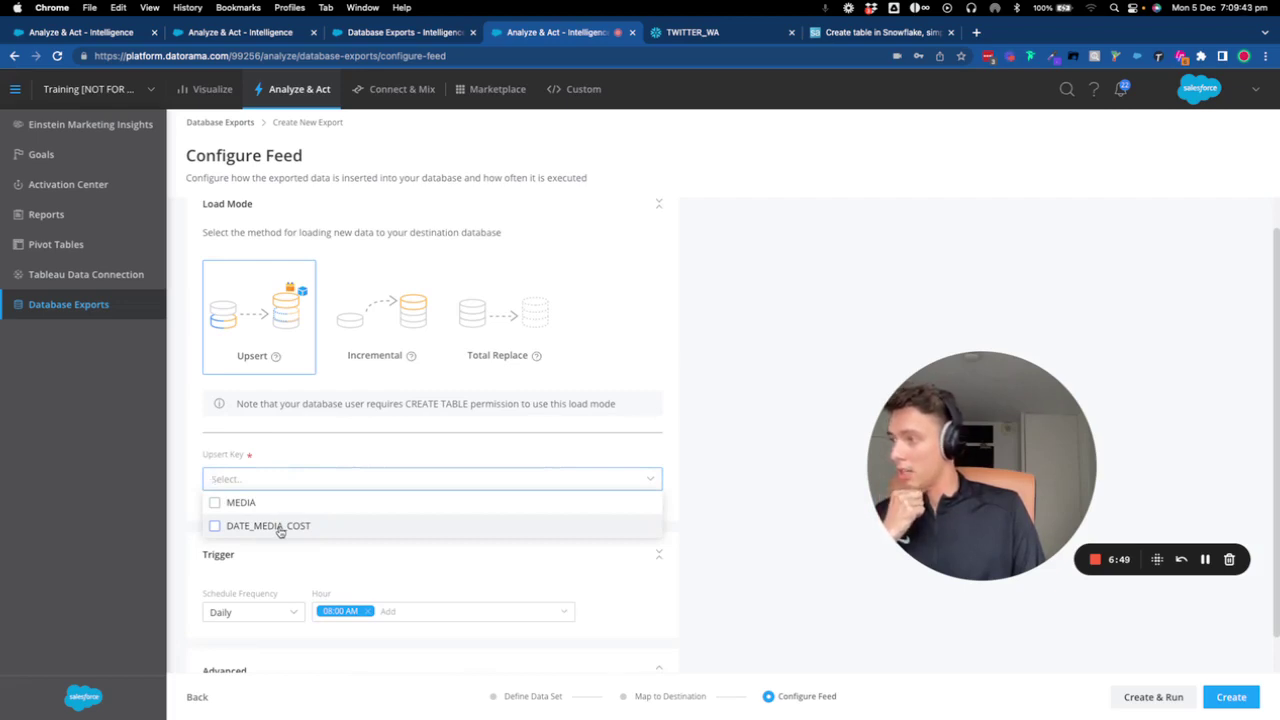
{"action": "left_click", "coordinate": [281, 530]}
{"action": "left_click", "coordinate": [287, 559]}
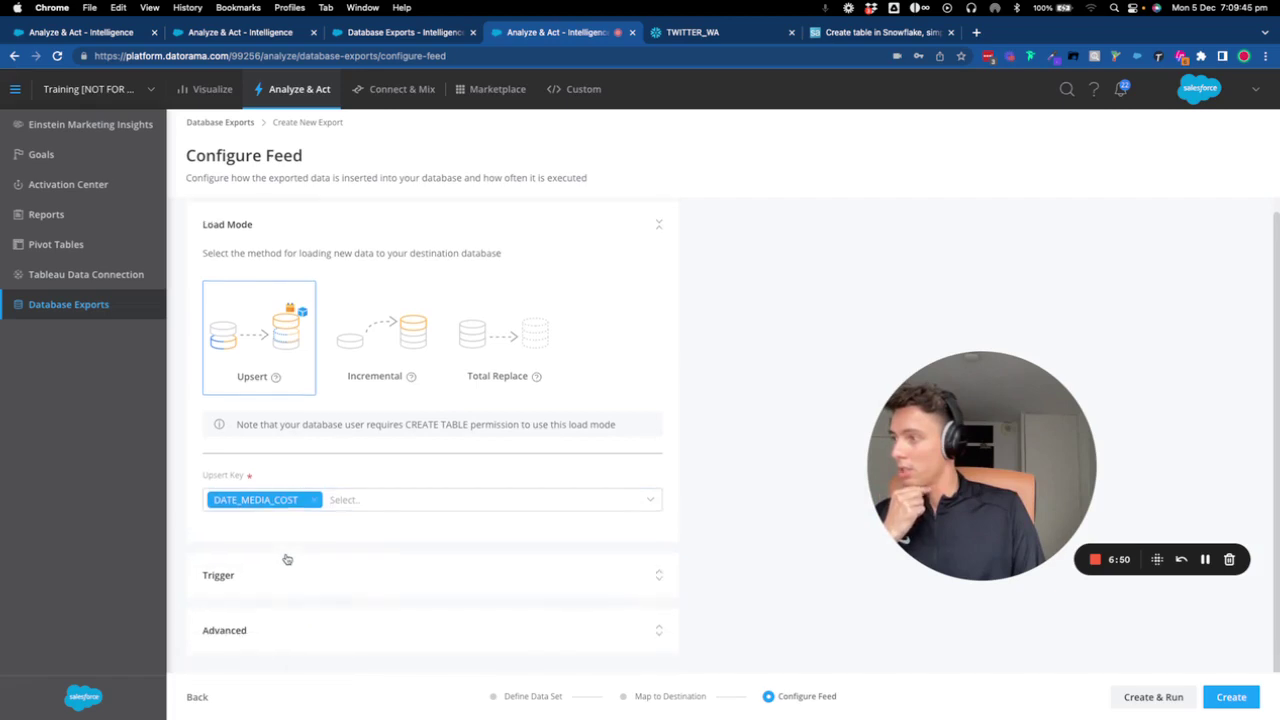
Step: Review the Trigger and Advanced settings and create the Twitter export
{"action": "left_click", "coordinate": [287, 559]}
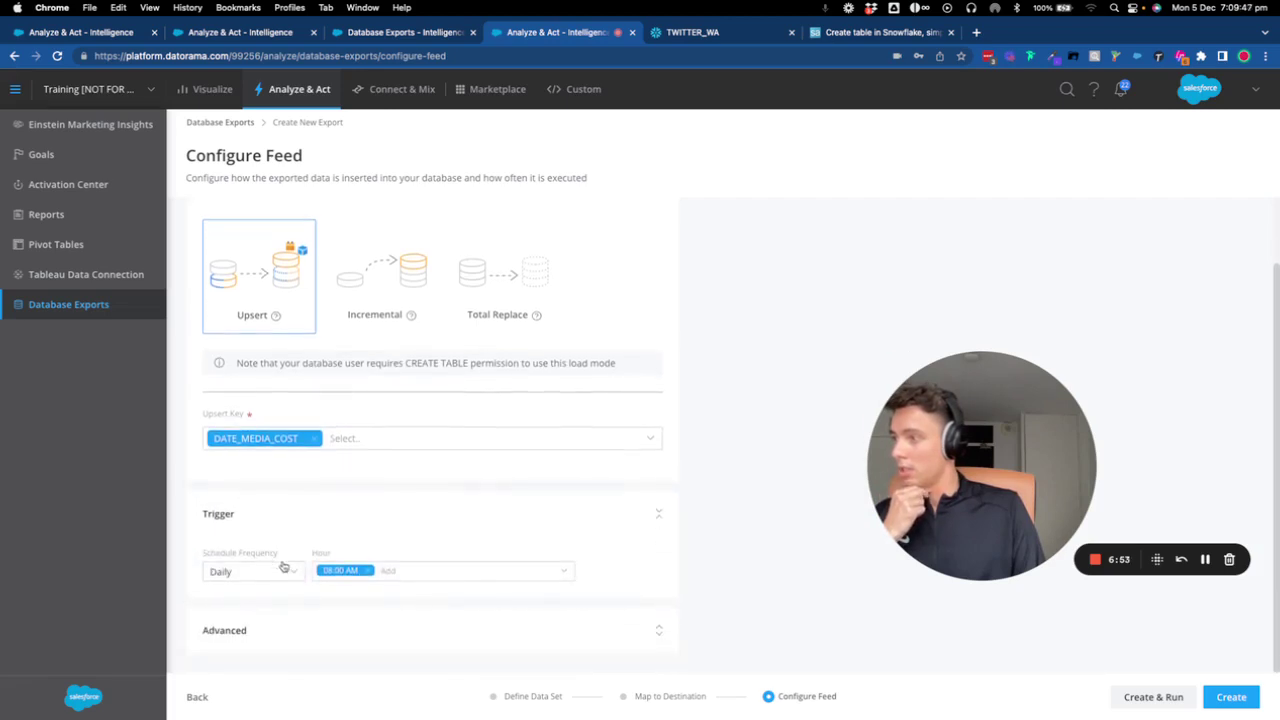
{"action": "left_click", "coordinate": [319, 634]}
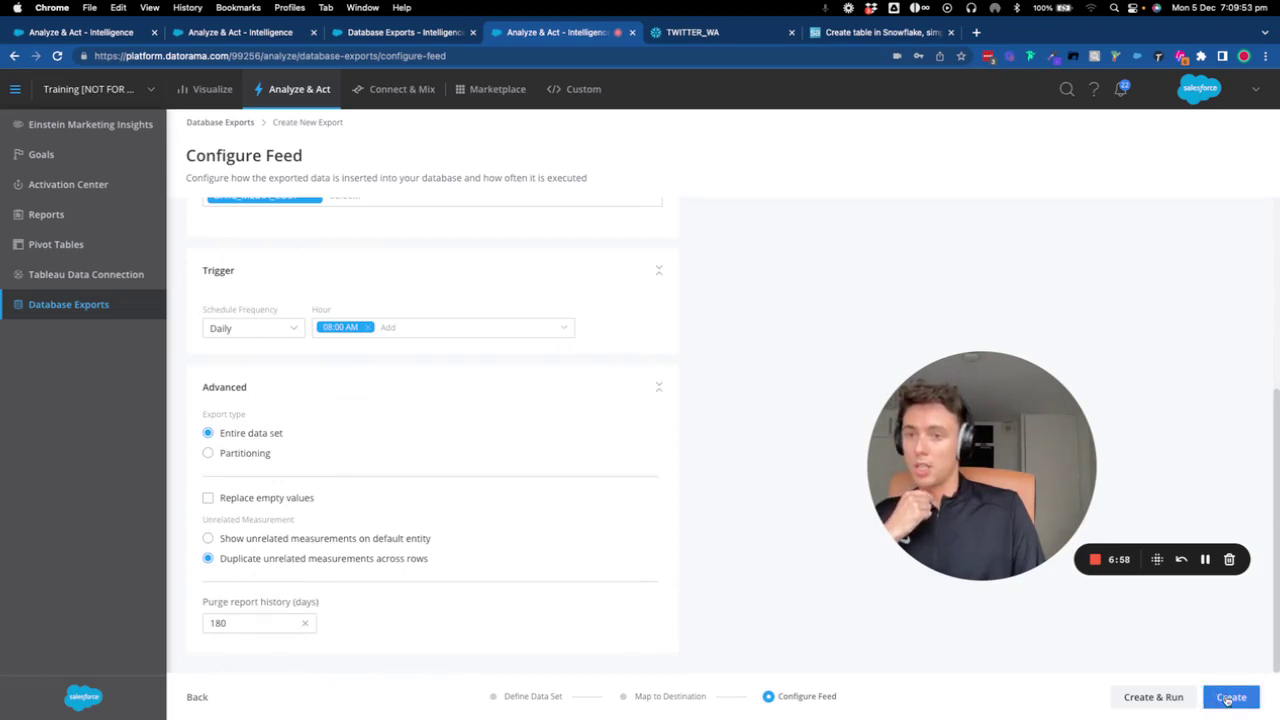
{"action": "left_click", "coordinate": [1228, 700]}
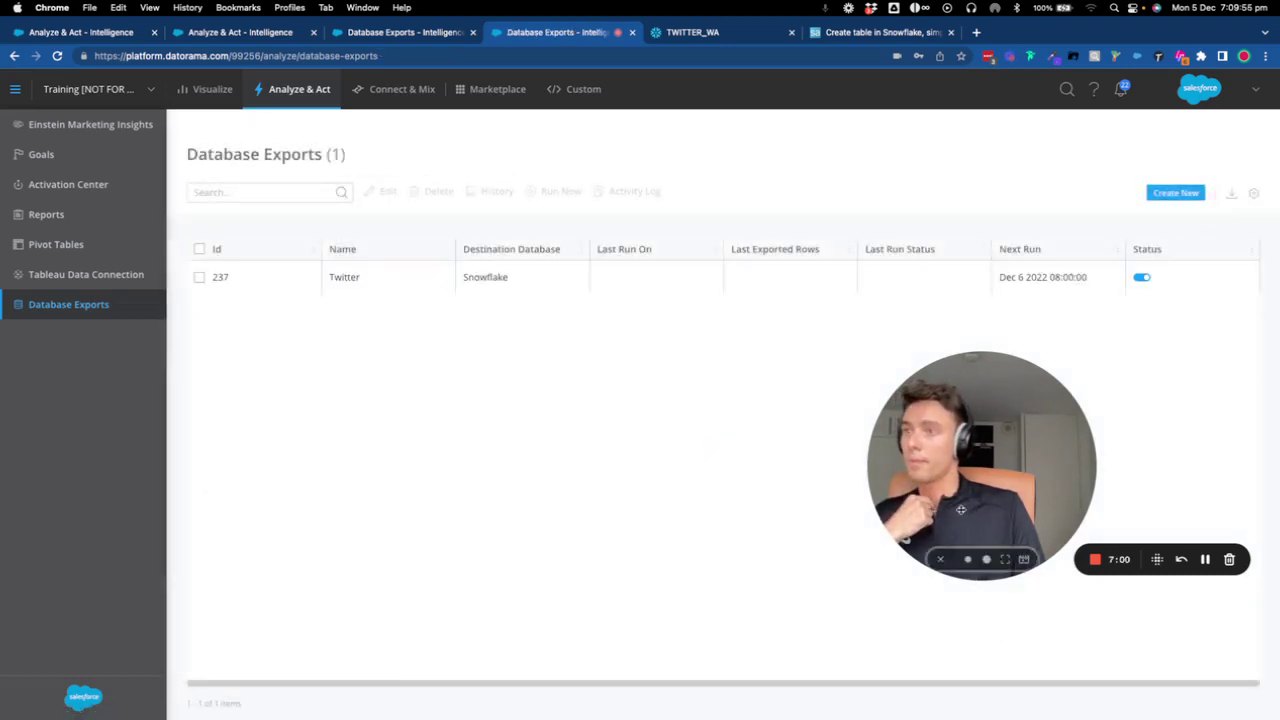
Step: Run the Twitter export immediately, then switch over to Snowflake
{"action": "left_click", "coordinate": [199, 277]}
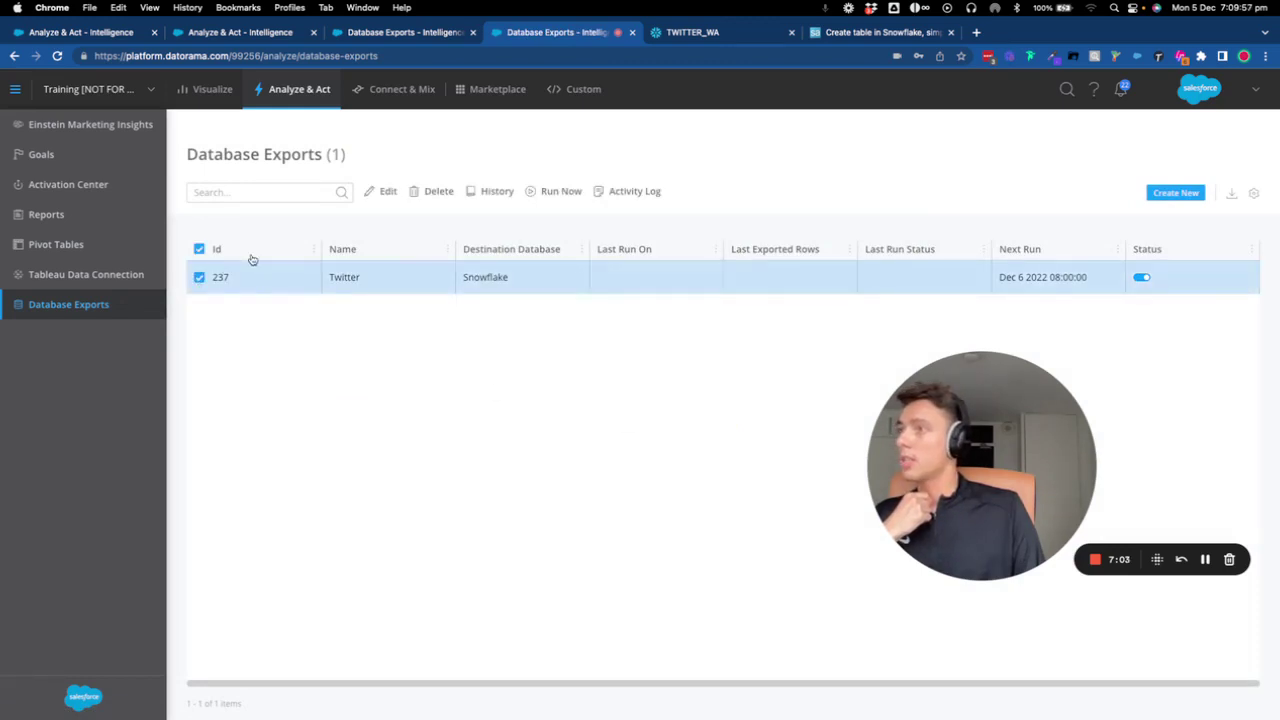
{"action": "left_click", "coordinate": [563, 193]}
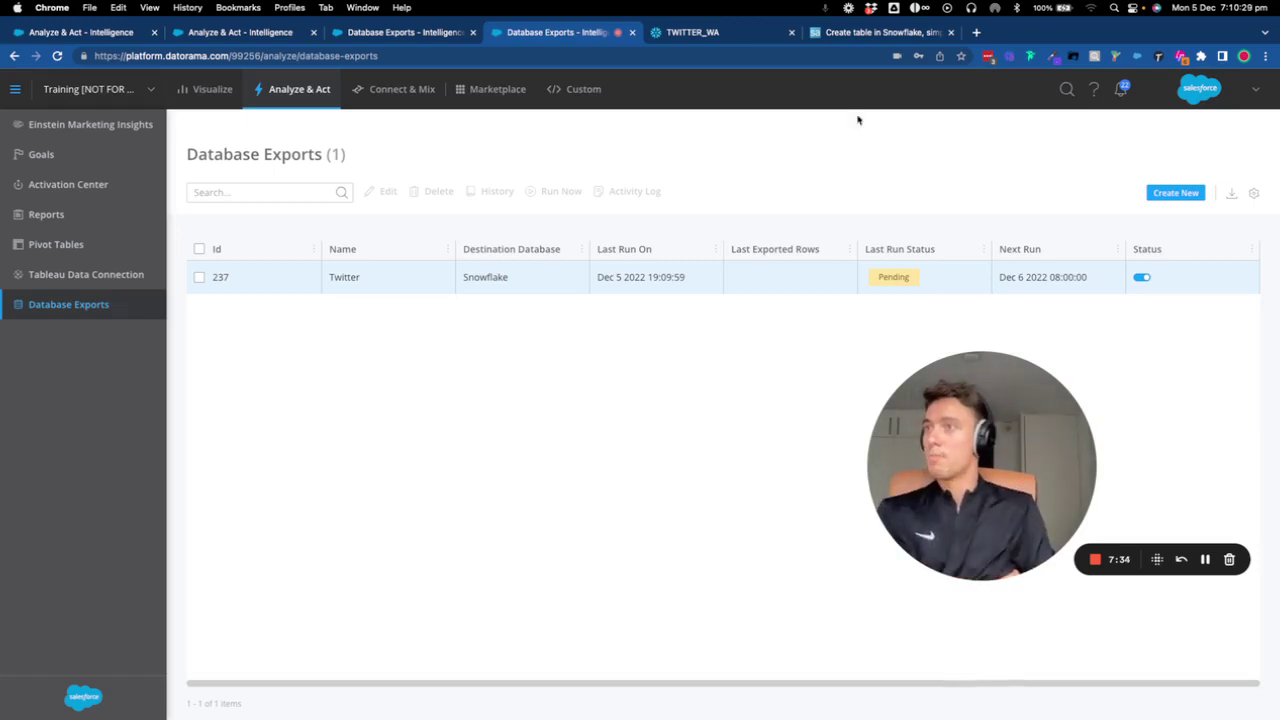
{"action": "left_click", "coordinate": [710, 30]}
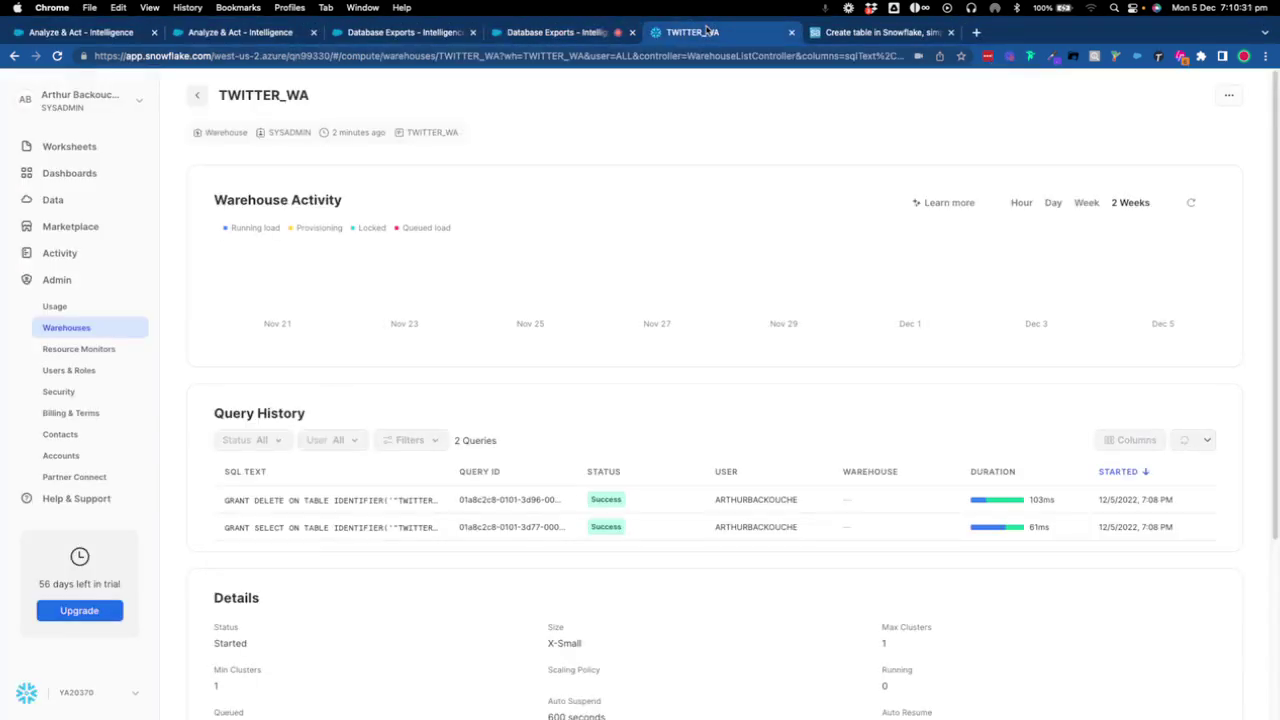
Step: Preview the TWITTER_DATABASE table's rows in Snowflake (still 0), then return to Datorama
{"action": "left_click", "coordinate": [52, 200]}
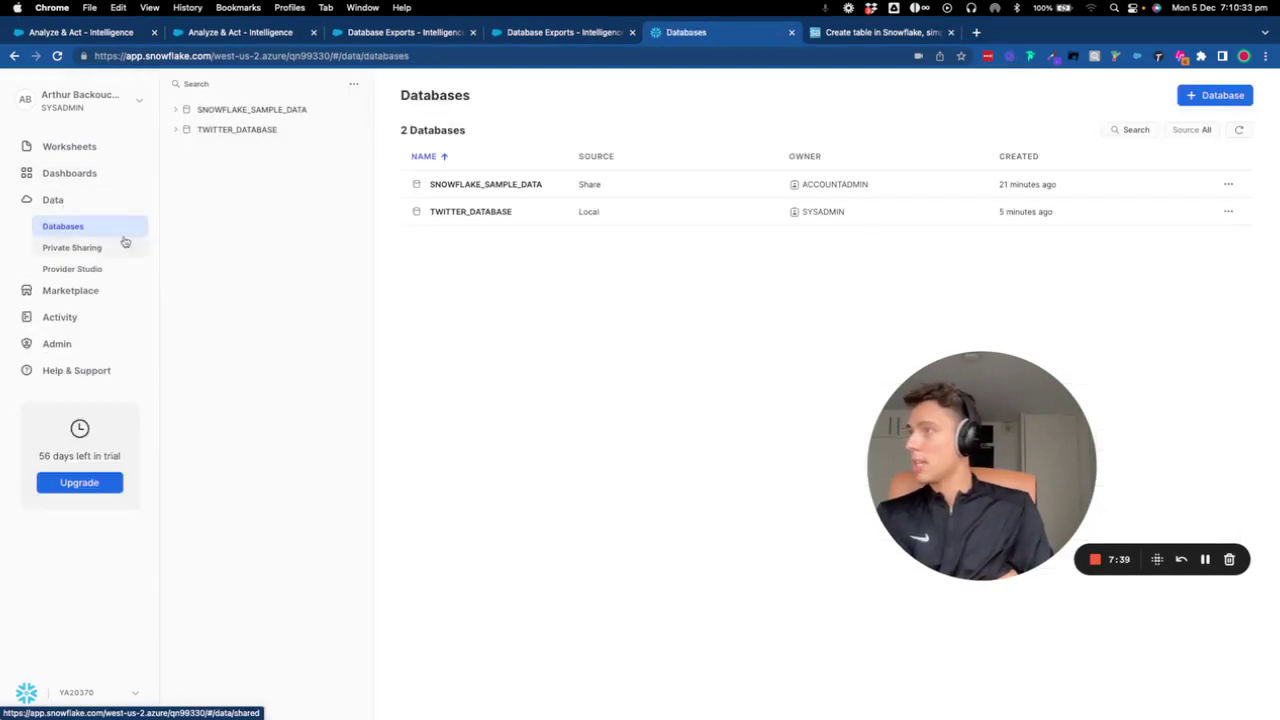
{"action": "left_click", "coordinate": [468, 213]}
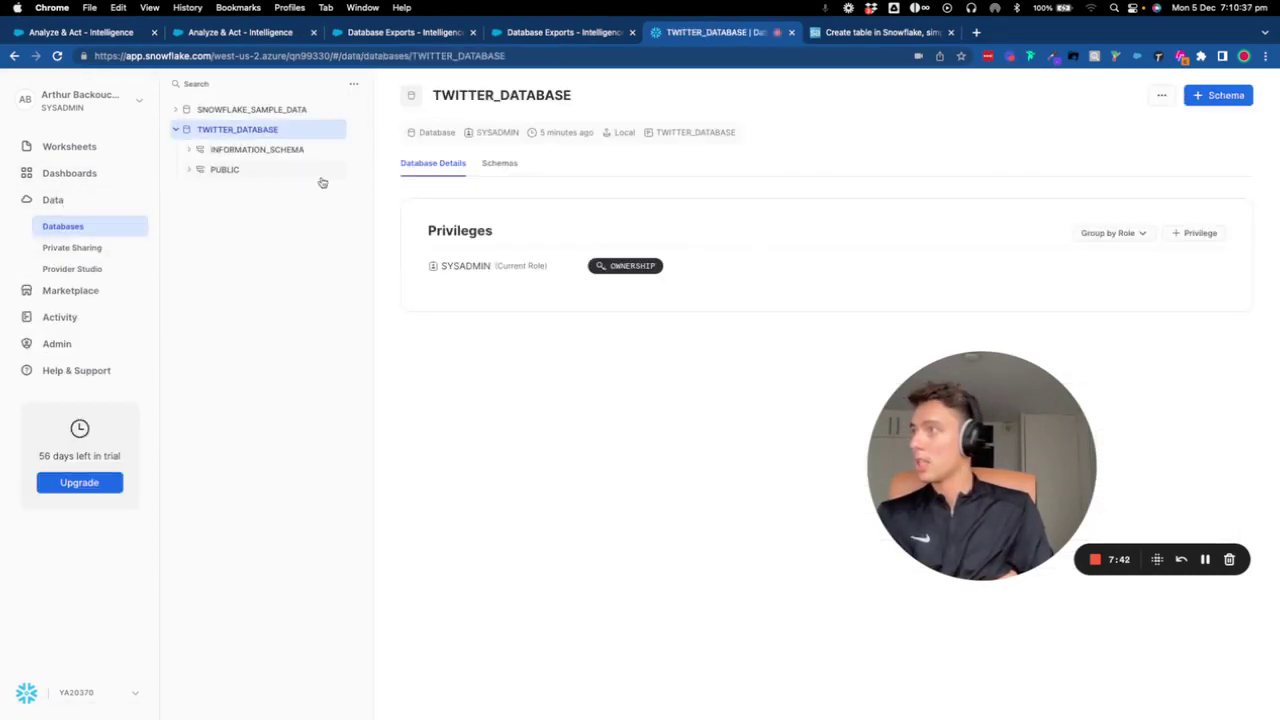
{"action": "left_click", "coordinate": [250, 169]}
{"action": "left_click", "coordinate": [240, 191]}
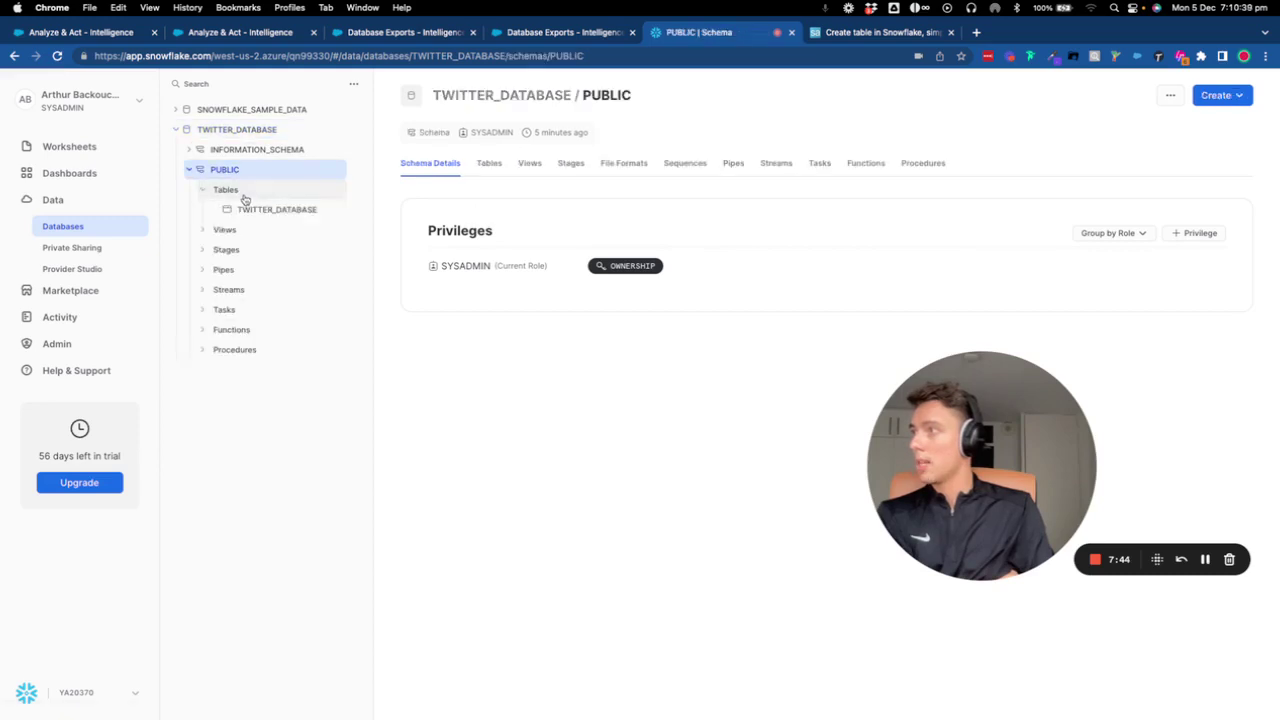
{"action": "left_click", "coordinate": [278, 209]}
{"action": "left_click", "coordinate": [527, 164]}
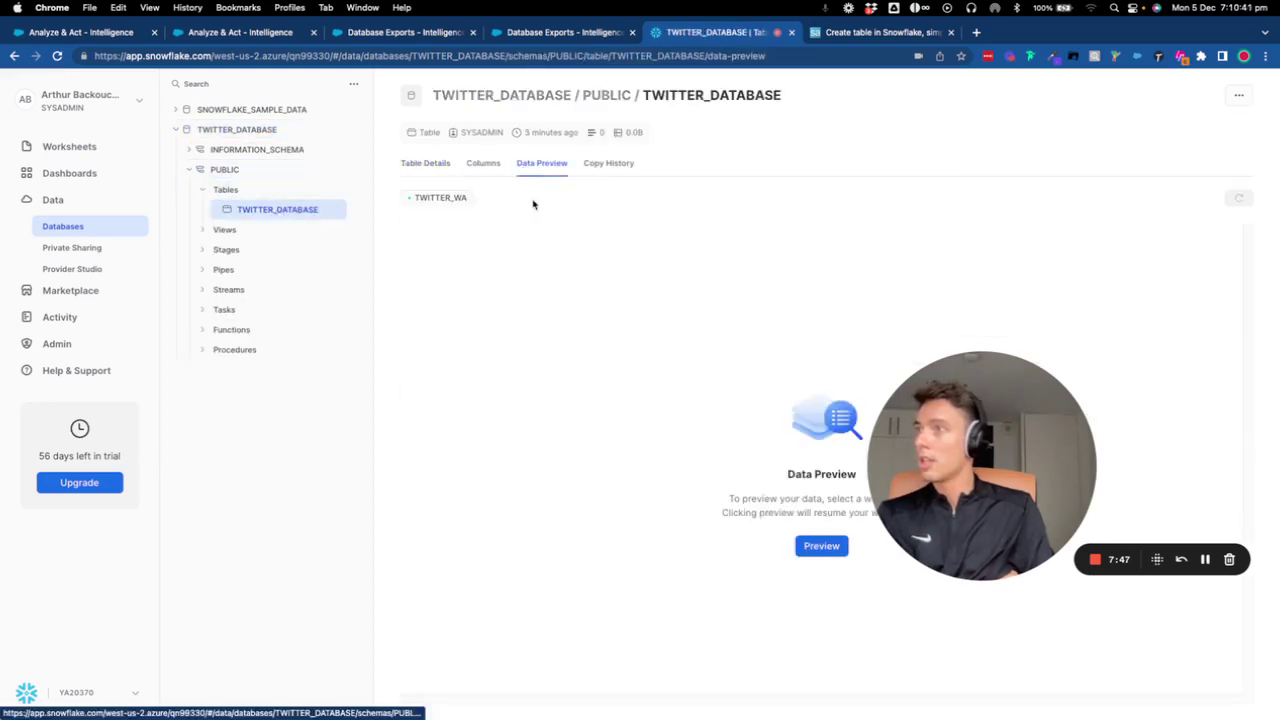
{"action": "left_click", "coordinate": [805, 545]}
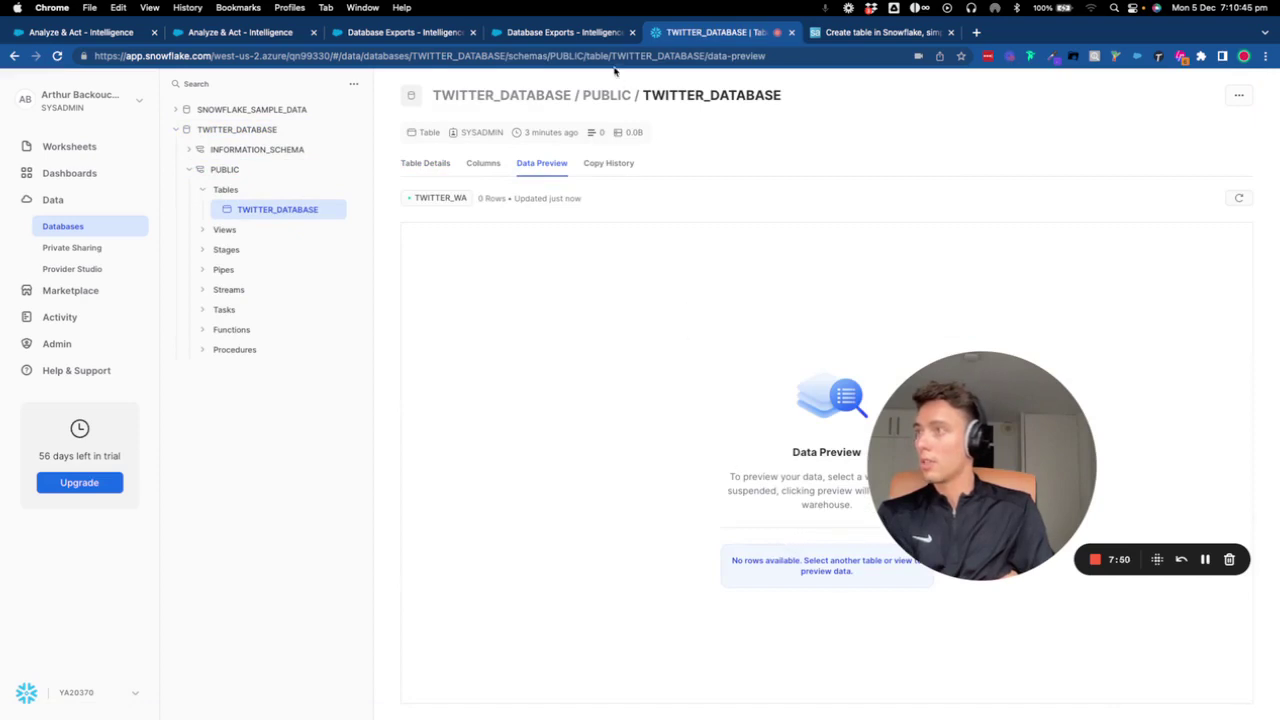
{"action": "left_click", "coordinate": [570, 32]}
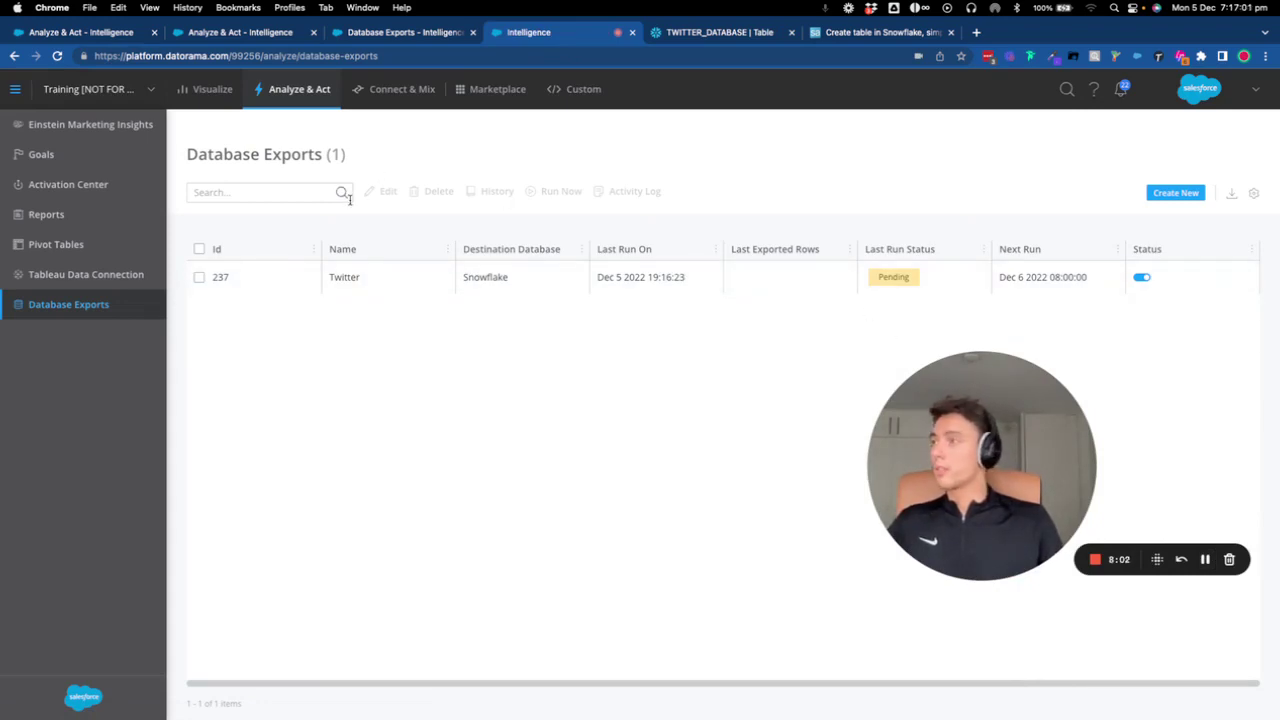
Step: Refresh the Twitter export's run status, then return to the Snowflake table preview
{"action": "left_click", "coordinate": [199, 250]}
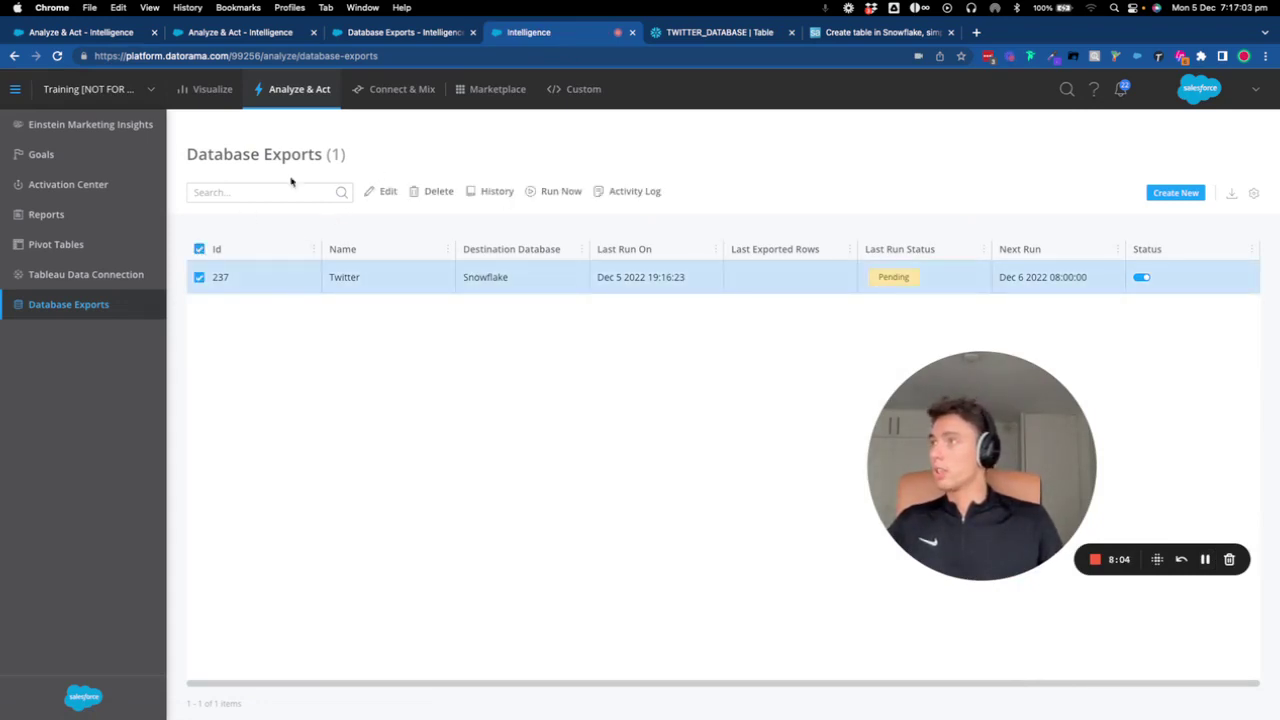
{"action": "left_click", "coordinate": [57, 56]}
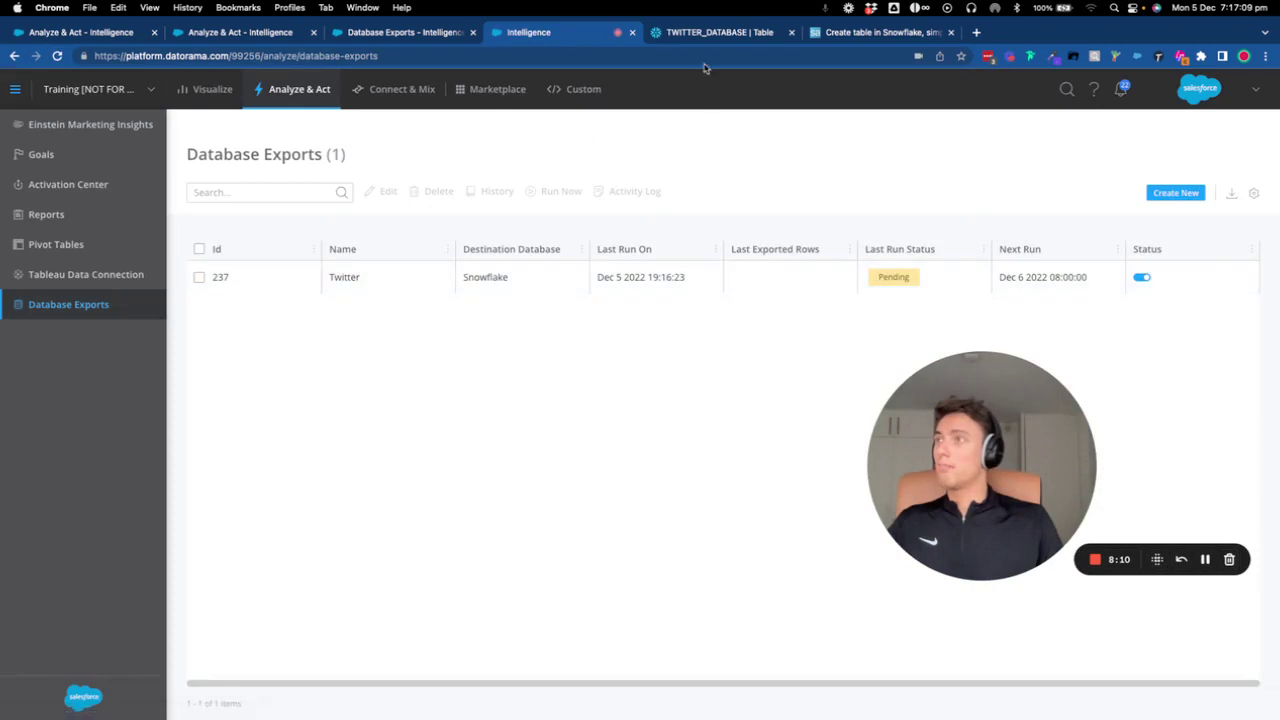
{"action": "left_click", "coordinate": [702, 32]}
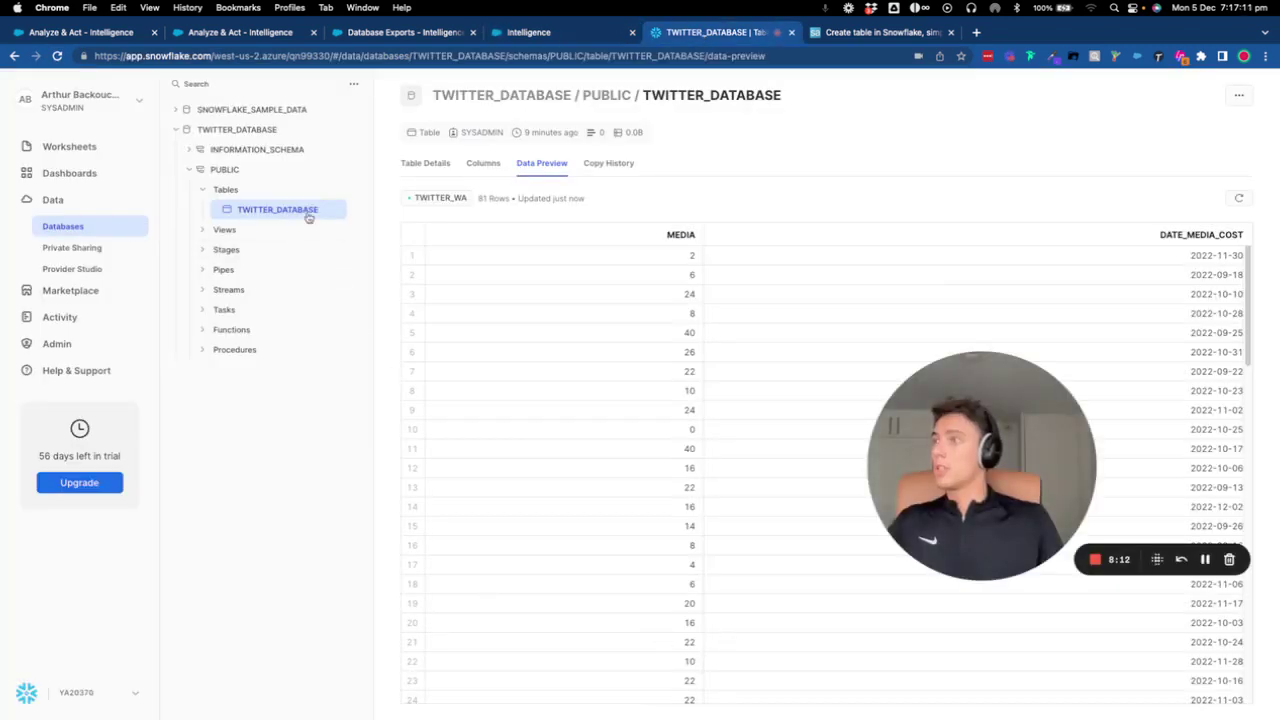
{"action": "left_click", "coordinate": [408, 166]}
{"action": "left_click", "coordinate": [541, 163]}
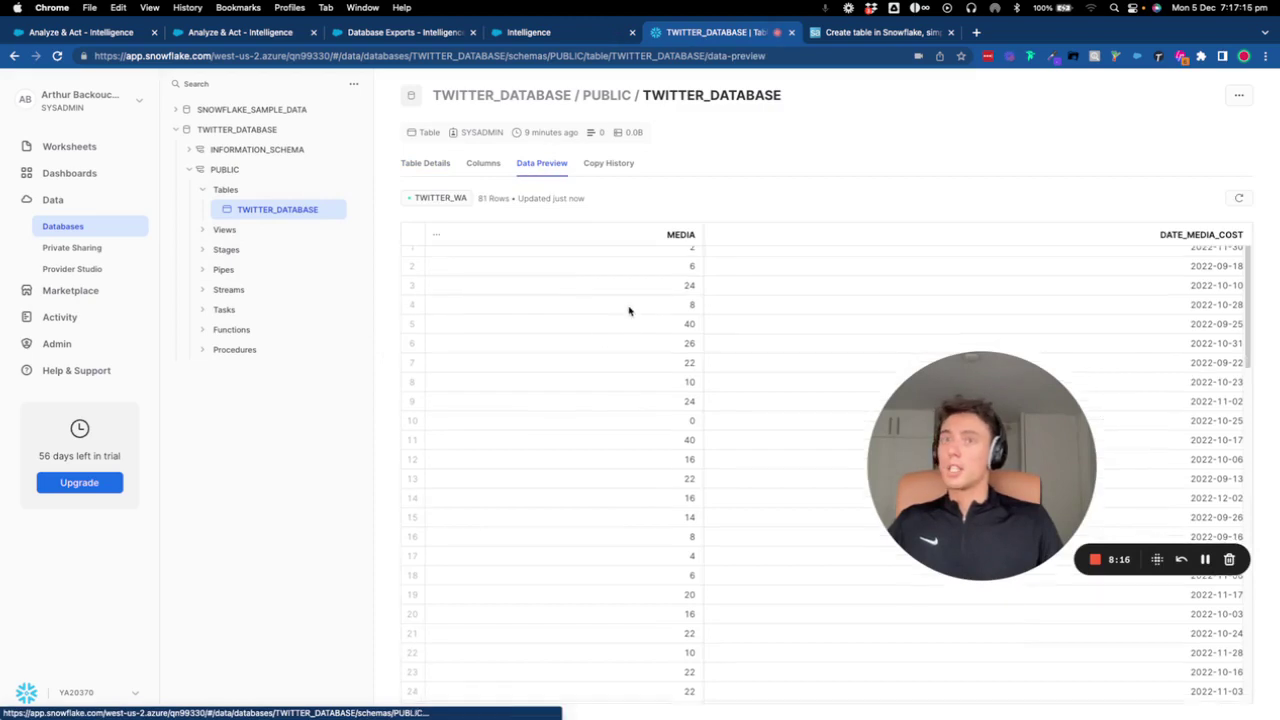
{"action": "scroll", "coordinate": [629, 309], "scroll_direction": "down", "scroll_amount": 5}
{"action": "scroll", "coordinate": [629, 309], "scroll_direction": "up", "scroll_amount": 5}
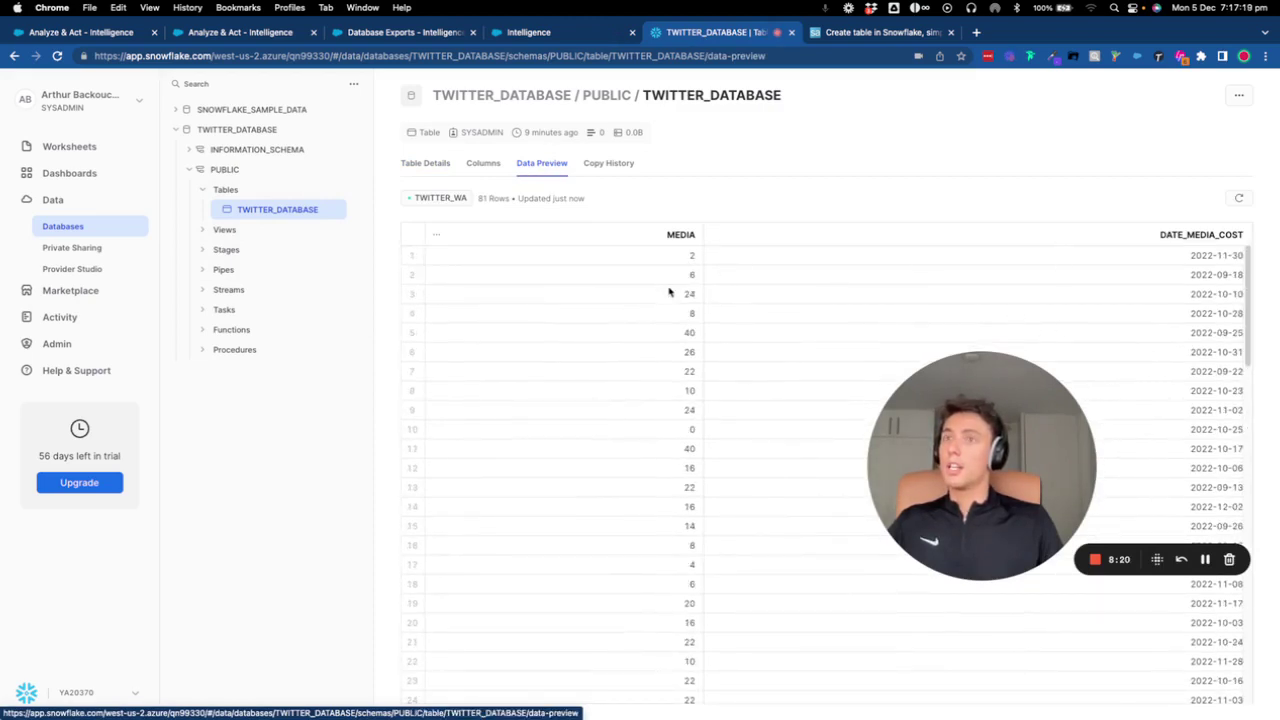
{"action": "scroll", "coordinate": [648, 397], "scroll_direction": "down", "scroll_amount": 5}
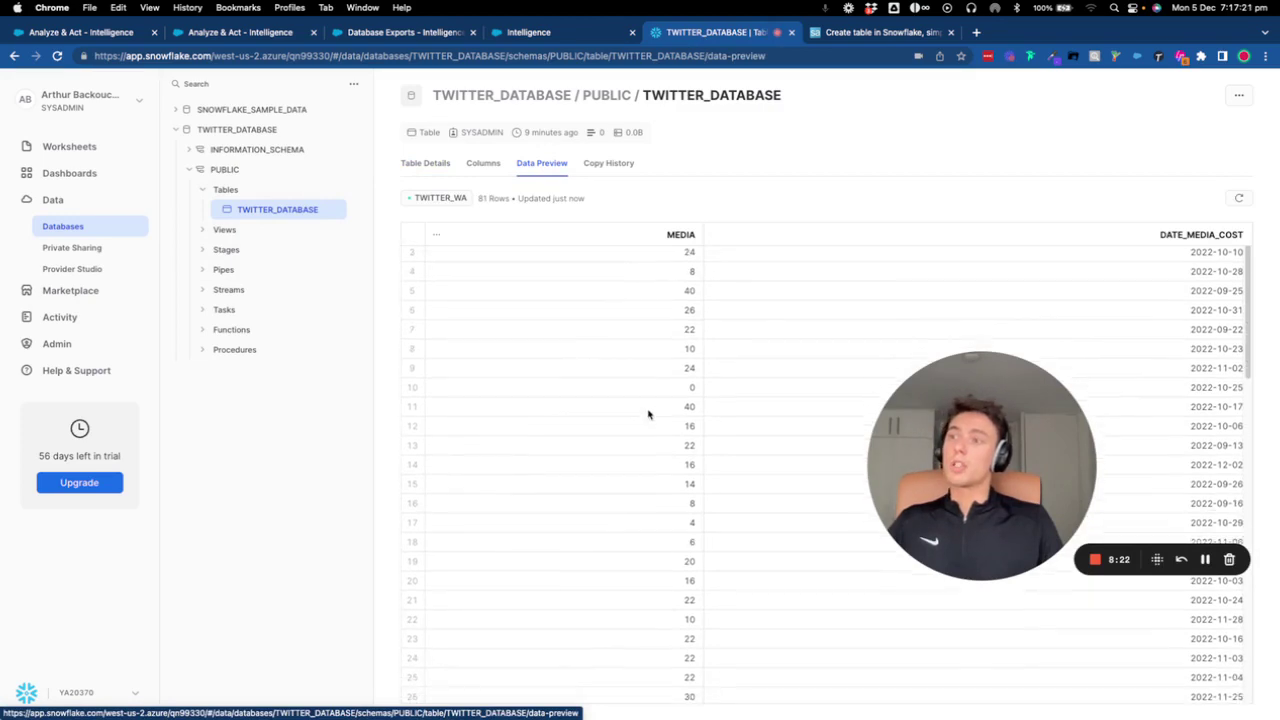
{"action": "scroll", "coordinate": [646, 419], "scroll_direction": "down", "scroll_amount": 3}
{"action": "scroll", "coordinate": [646, 417], "scroll_direction": "down", "scroll_amount": 2}
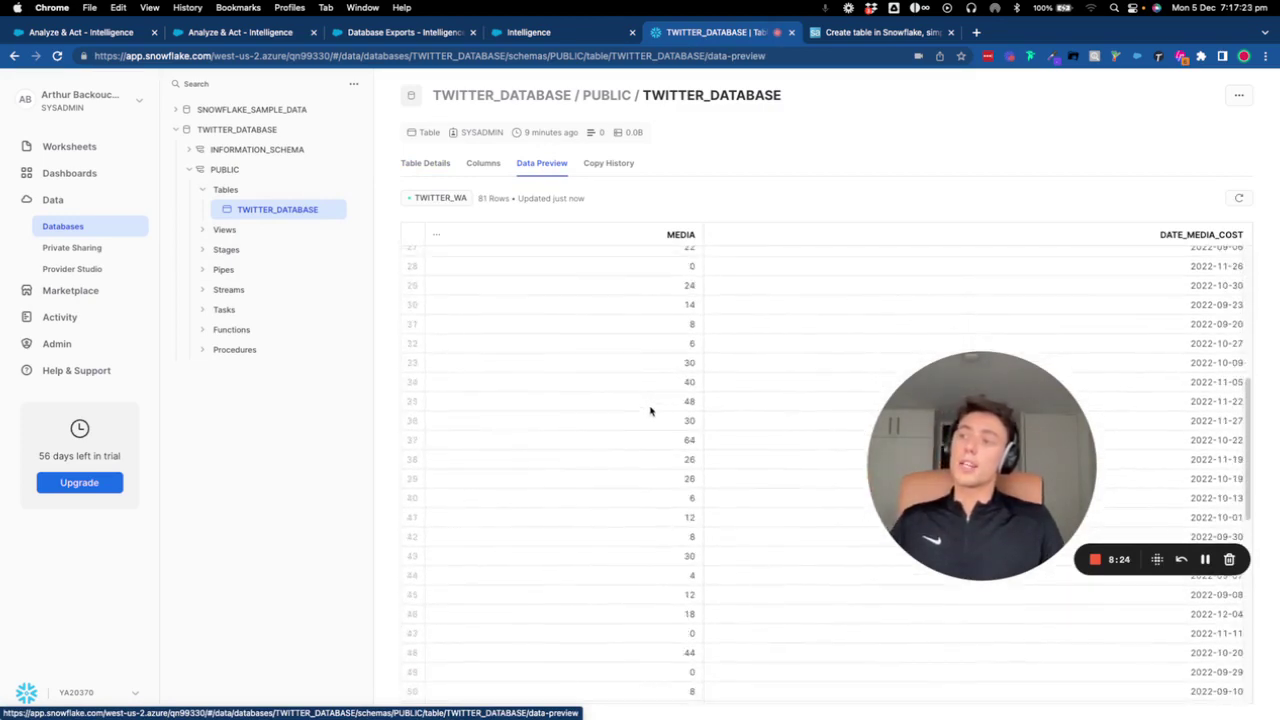
{"action": "scroll", "coordinate": [651, 408], "scroll_direction": "down", "scroll_amount": 2}
{"action": "scroll", "coordinate": [654, 406], "scroll_direction": "down", "scroll_amount": 3}
{"action": "scroll", "coordinate": [652, 406], "scroll_direction": "down", "scroll_amount": 2}
{"action": "scroll", "coordinate": [652, 406], "scroll_direction": "down", "scroll_amount": 3}
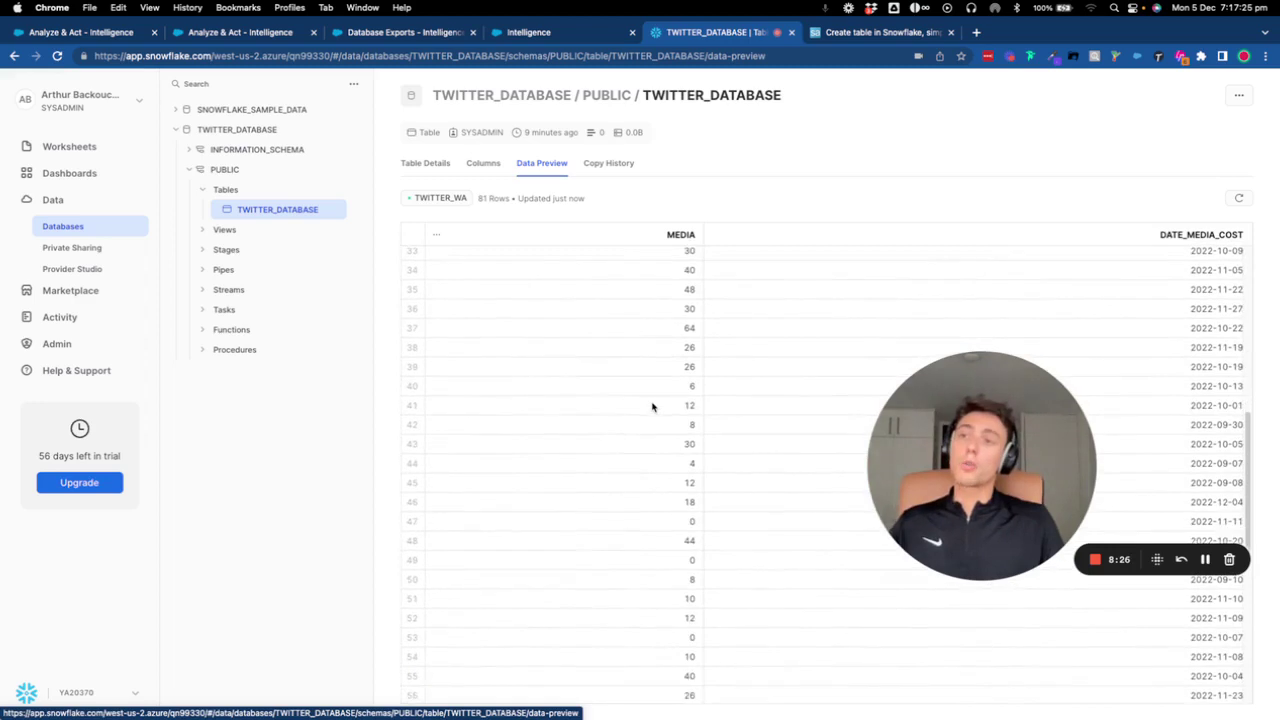
{"action": "scroll", "coordinate": [652, 406], "scroll_direction": "down", "scroll_amount": 3}
{"action": "scroll", "coordinate": [652, 406], "scroll_direction": "down", "scroll_amount": 2}
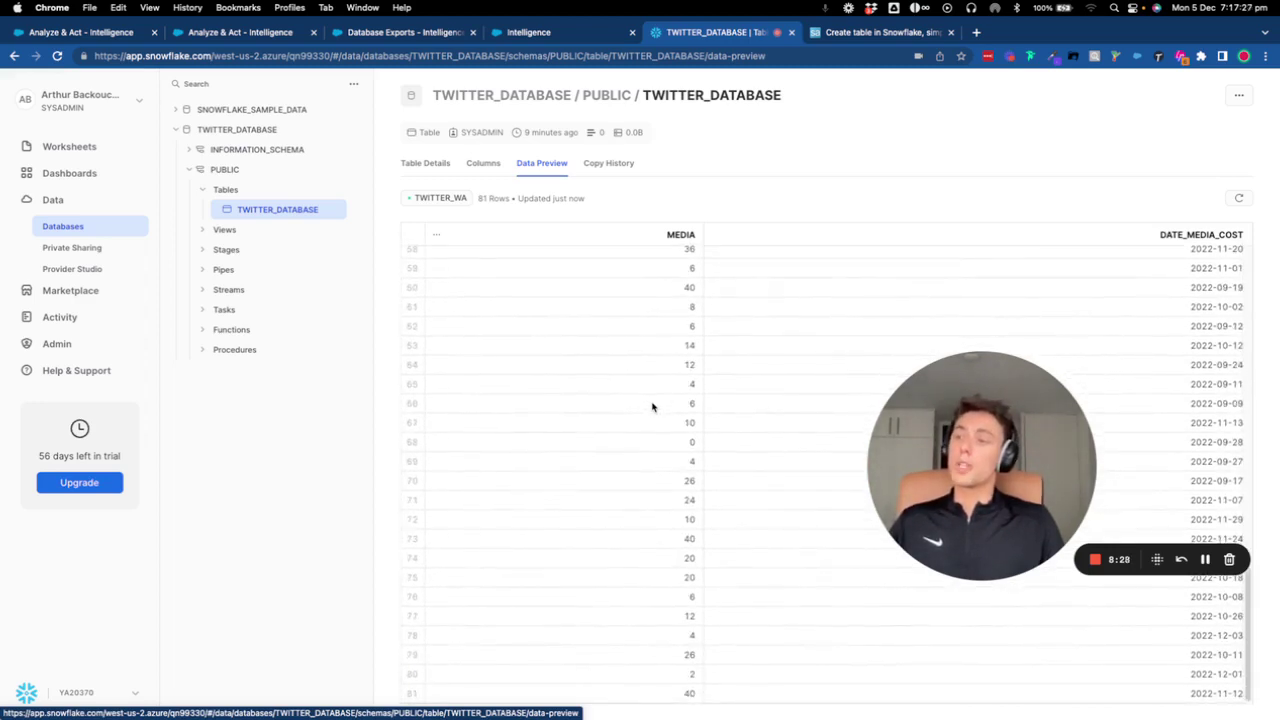
{"action": "scroll", "coordinate": [652, 406], "scroll_direction": "up", "scroll_amount": 6}
{"action": "scroll", "coordinate": [654, 401], "scroll_direction": "up", "scroll_amount": 10}
{"action": "scroll", "coordinate": [655, 385], "scroll_direction": "up", "scroll_amount": 5}
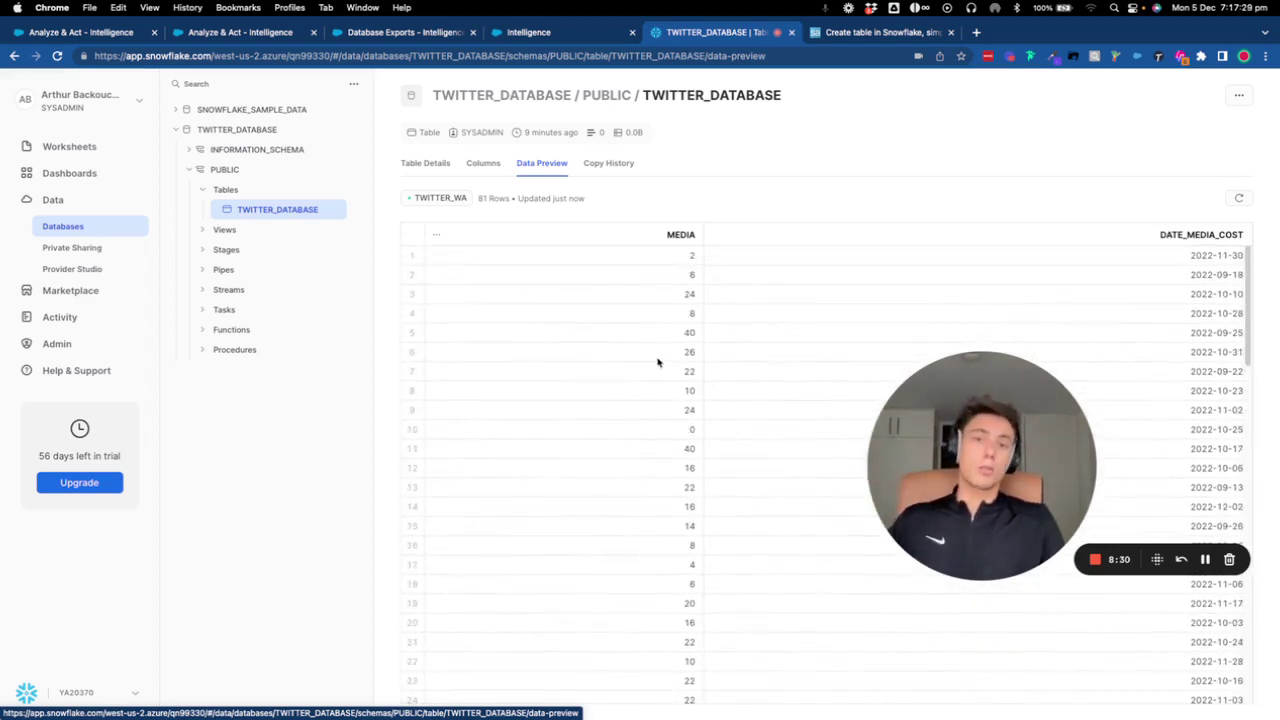